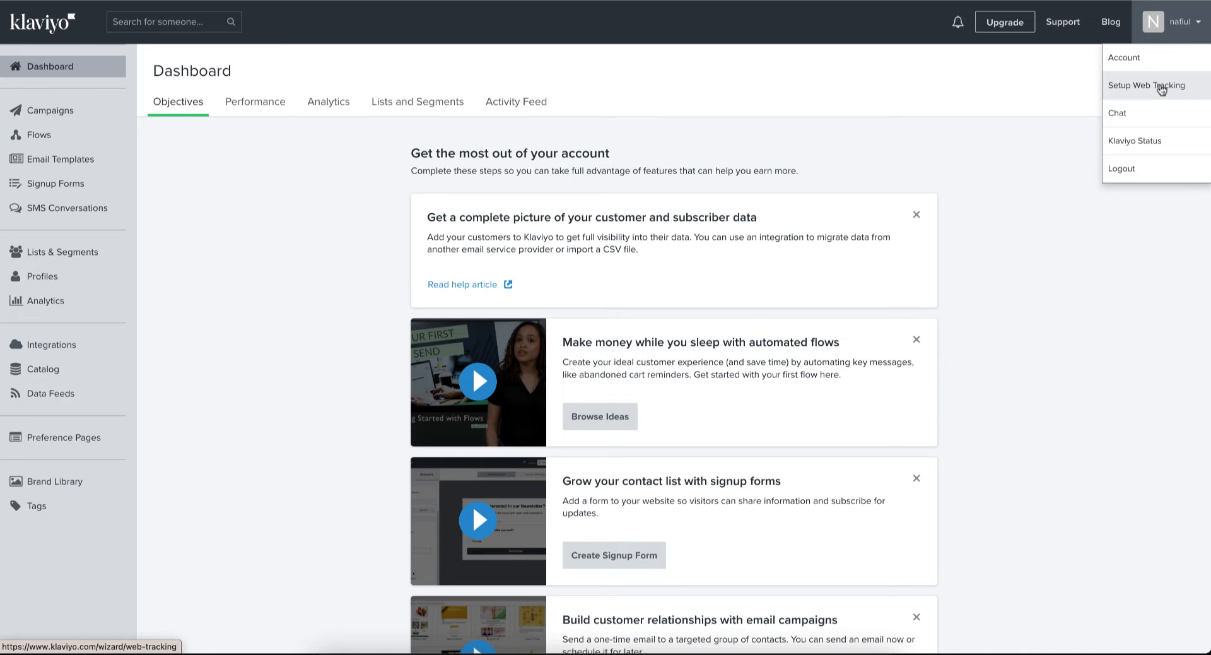
# Step: Open the web tracking setup and examine the tracking script, its placement instruction and the website URL field
pyautogui.click(1161, 89)
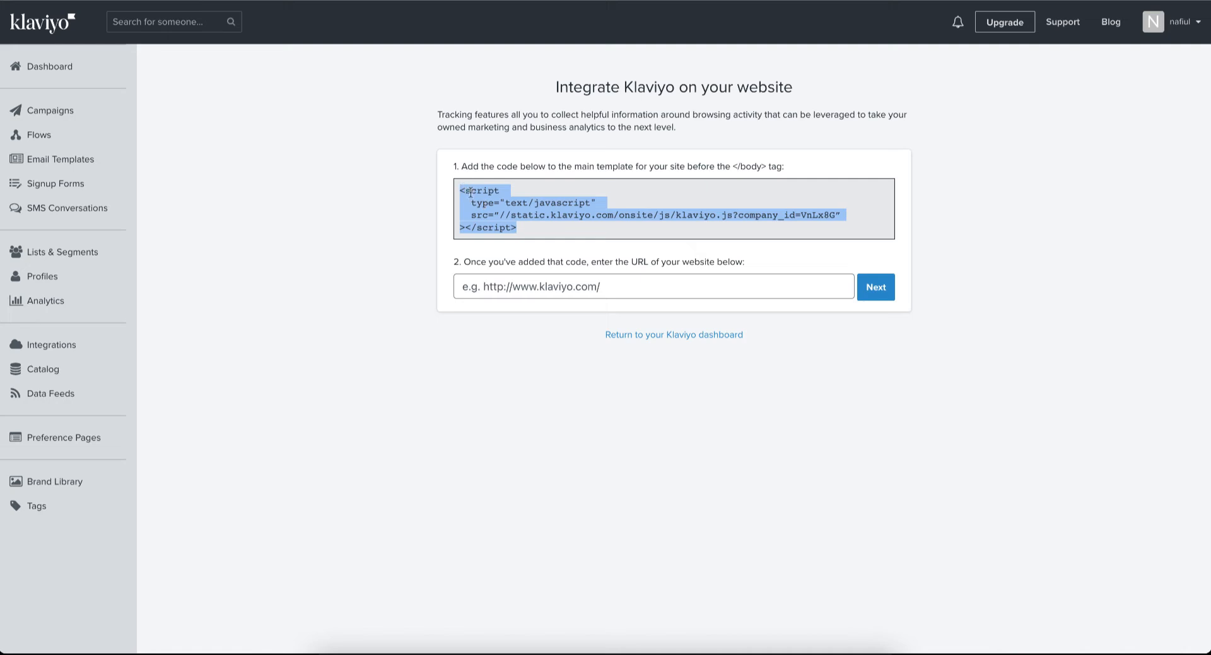
pyautogui.moveTo(733, 165); pyautogui.dragTo(784, 166)
pyautogui.click(792, 170)
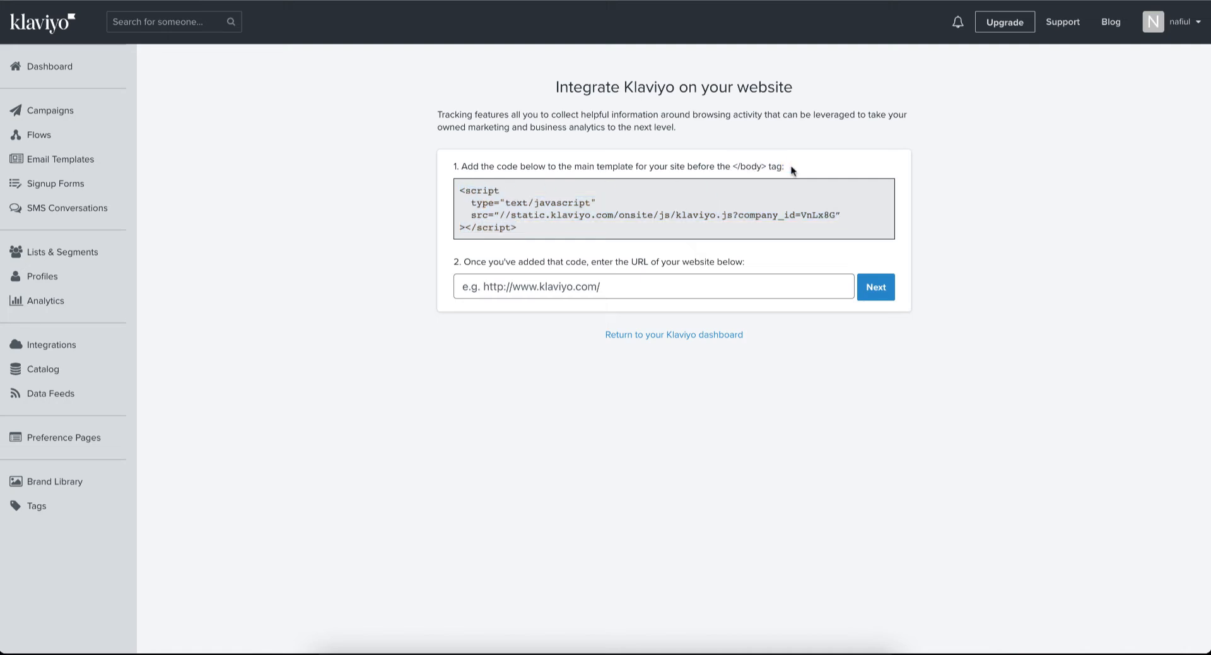
pyautogui.click(536, 287)
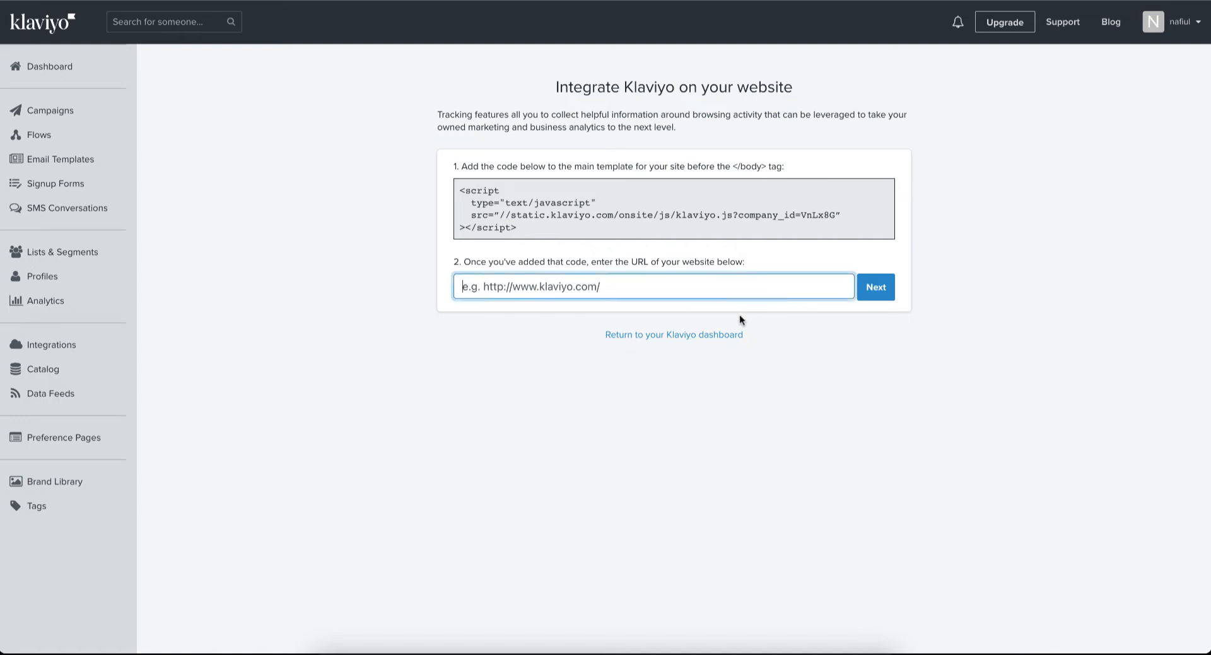
pyautogui.click(930, 367)
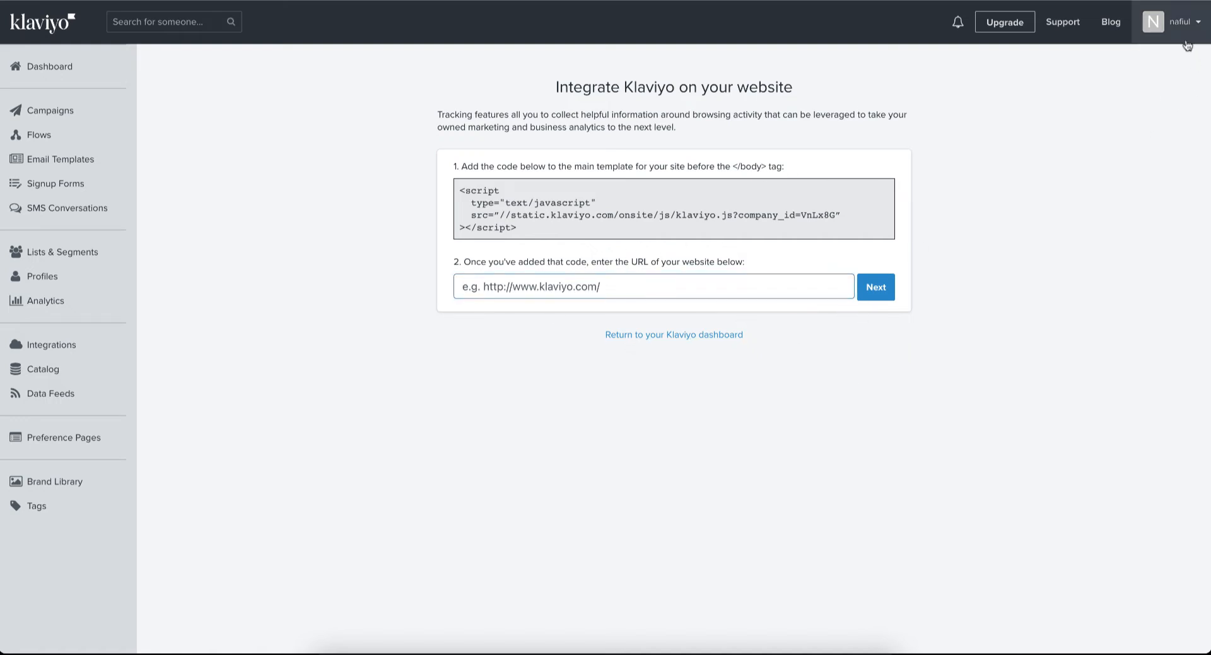
# Step: Open the support chat from the account options, close it, and look over the remaining account options
pyautogui.click(1176, 22)
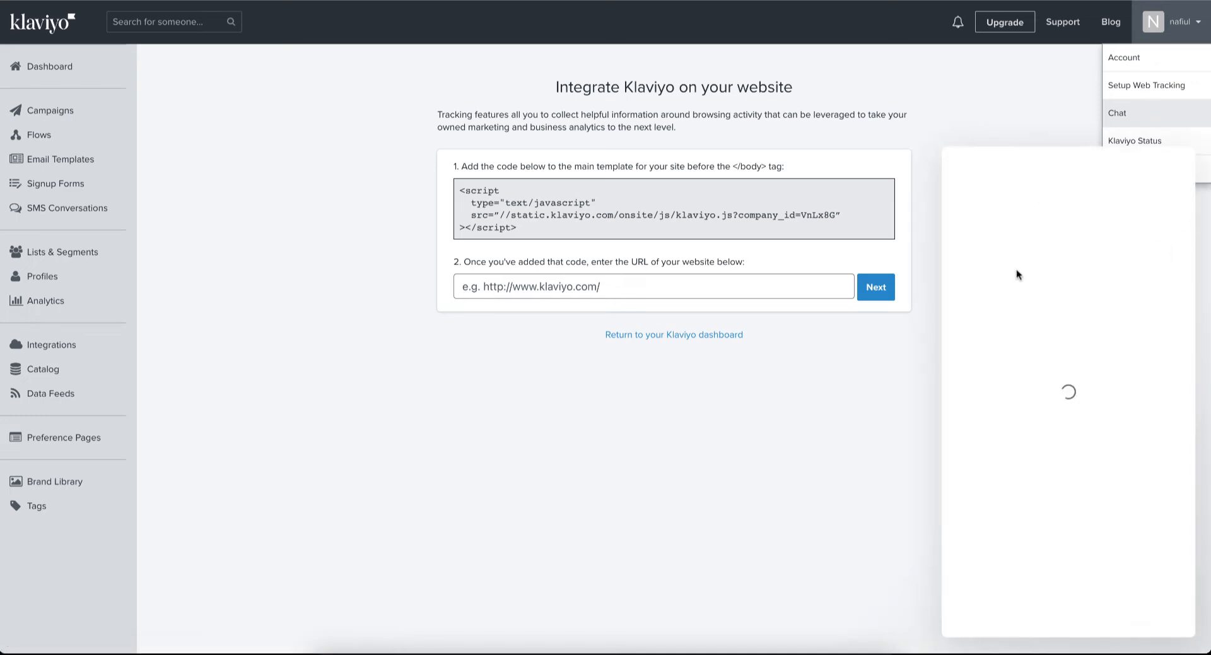
pyautogui.click(1008, 90)
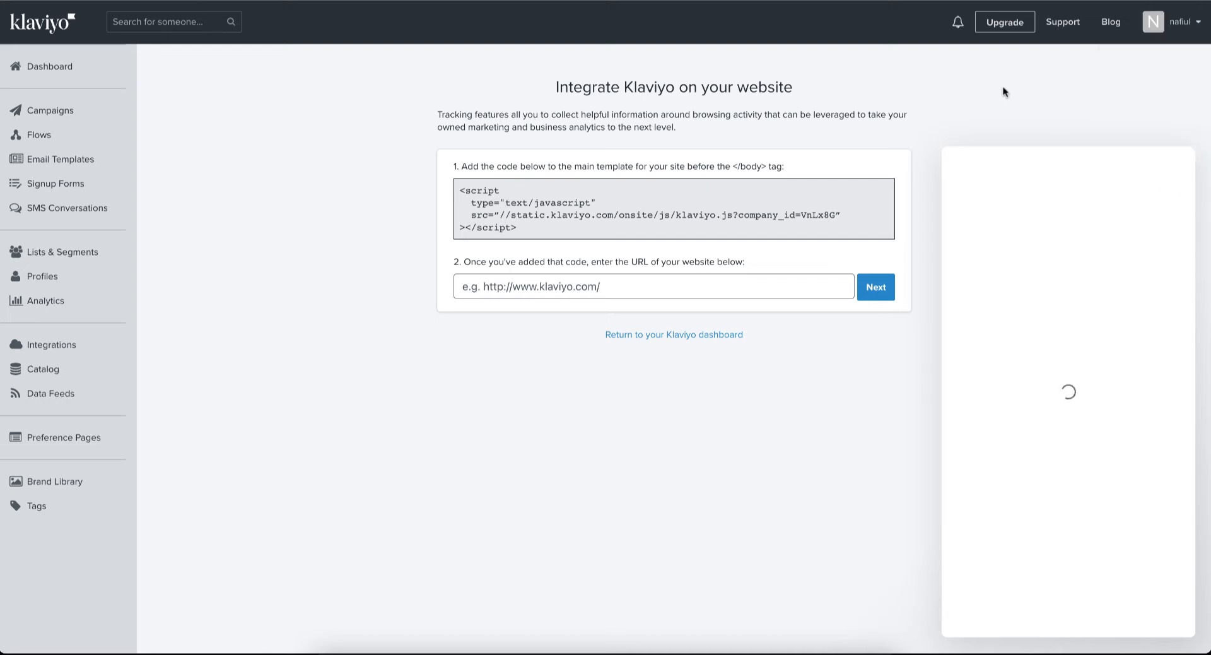
pyautogui.click(1174, 165)
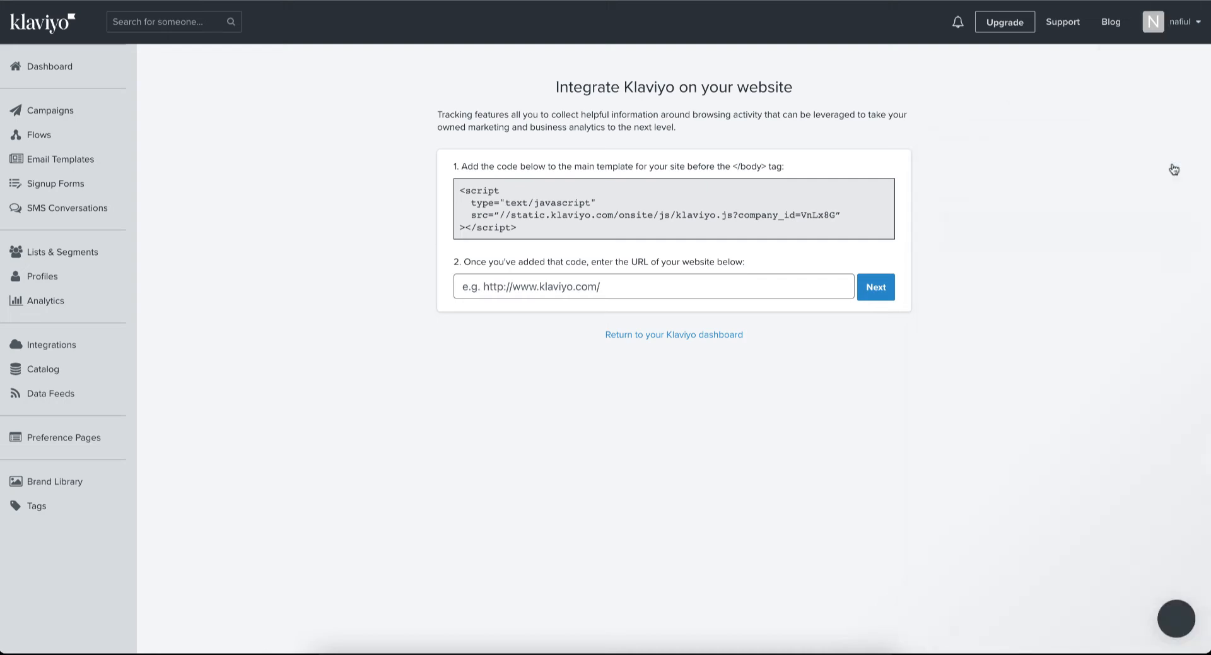
pyautogui.click(1179, 23)
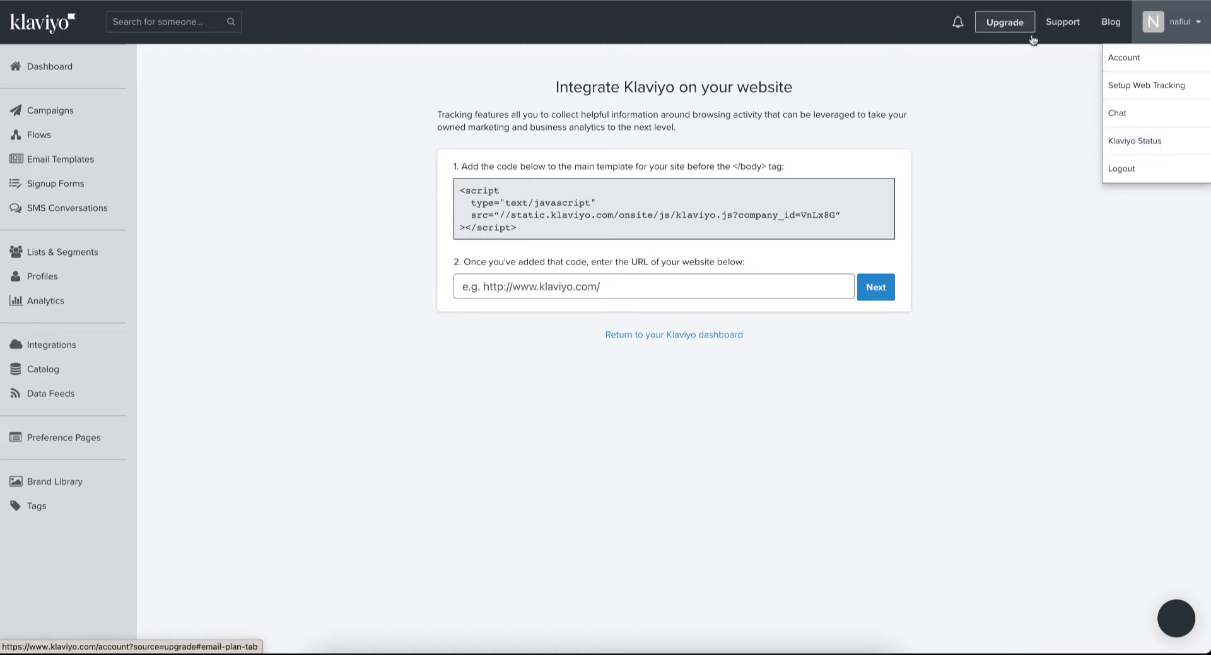
pyautogui.click(955, 97)
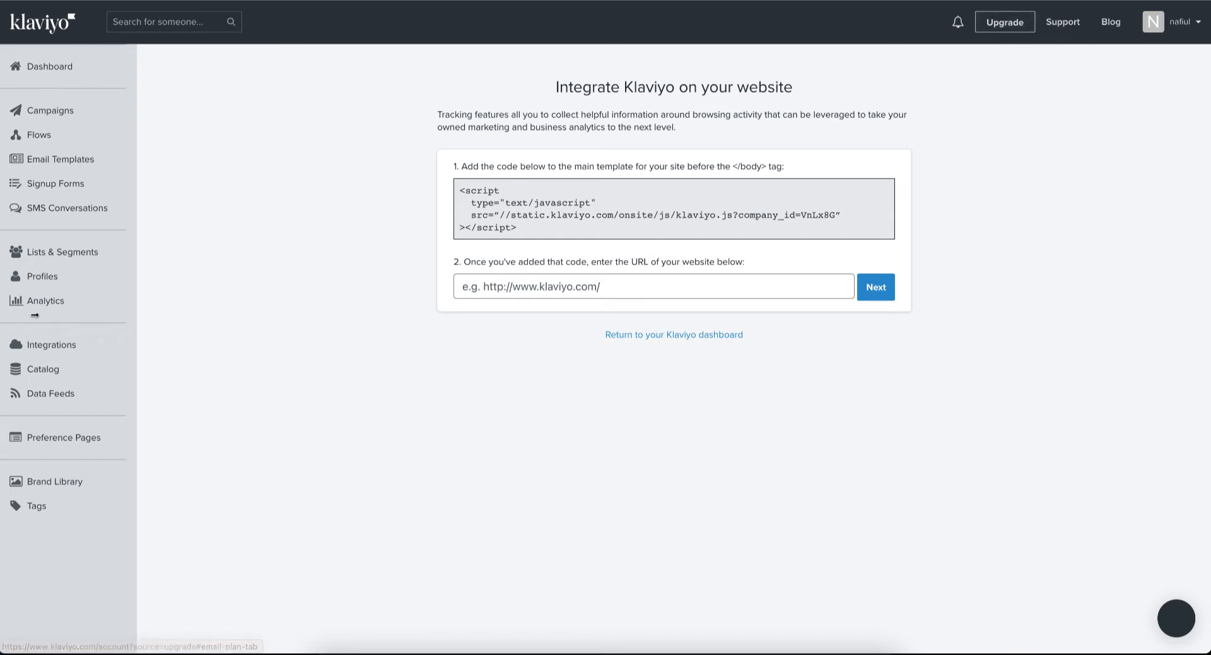
# Step: Return to the dashboard and review the suggested objectives for getting the most out of the account
pyautogui.click(78, 69)
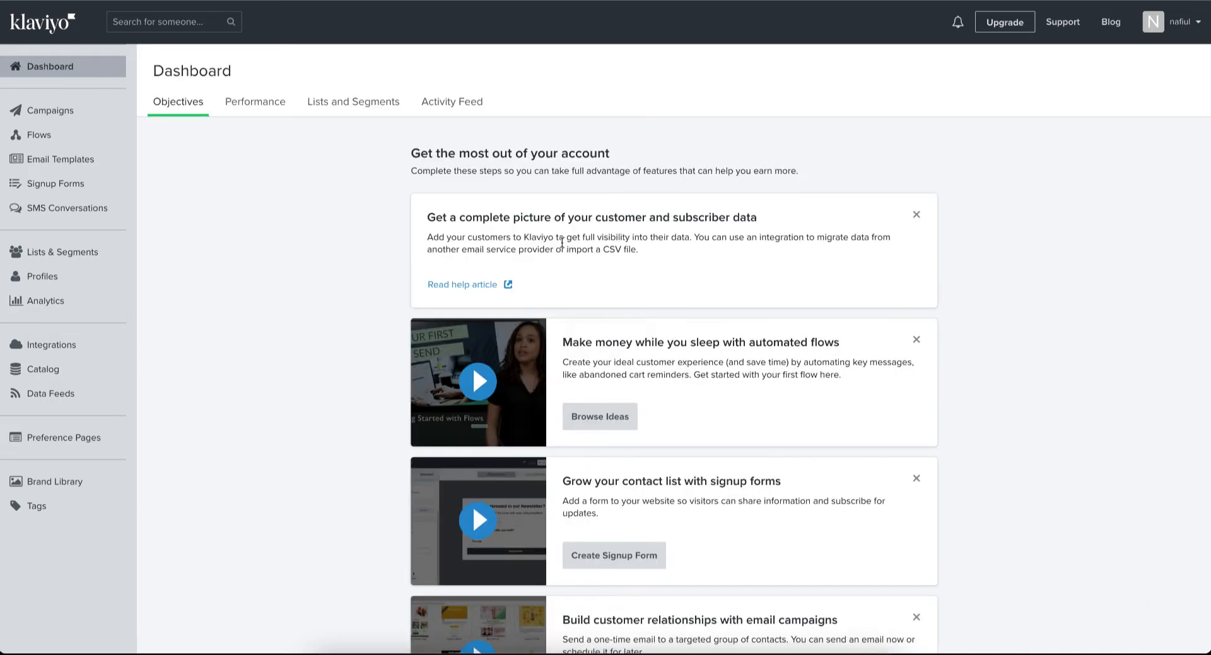
pyautogui.scroll(-10, 545, 453)
pyautogui.scroll(10, 545, 452)
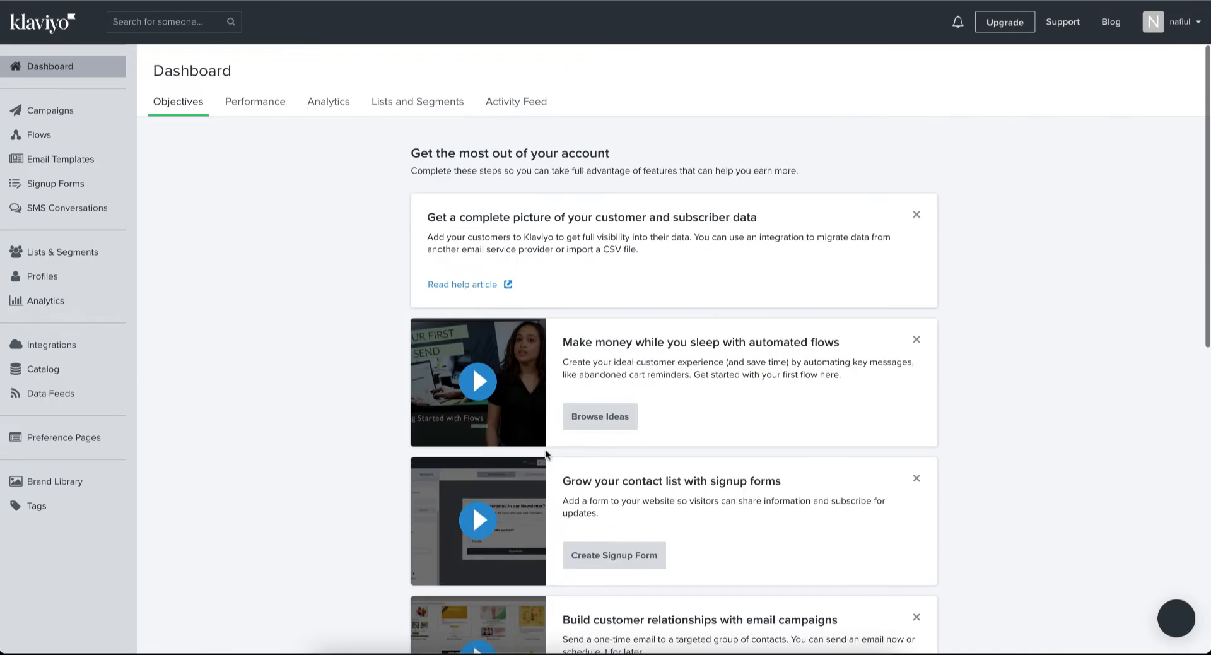
pyautogui.scroll(-10, 325, 376)
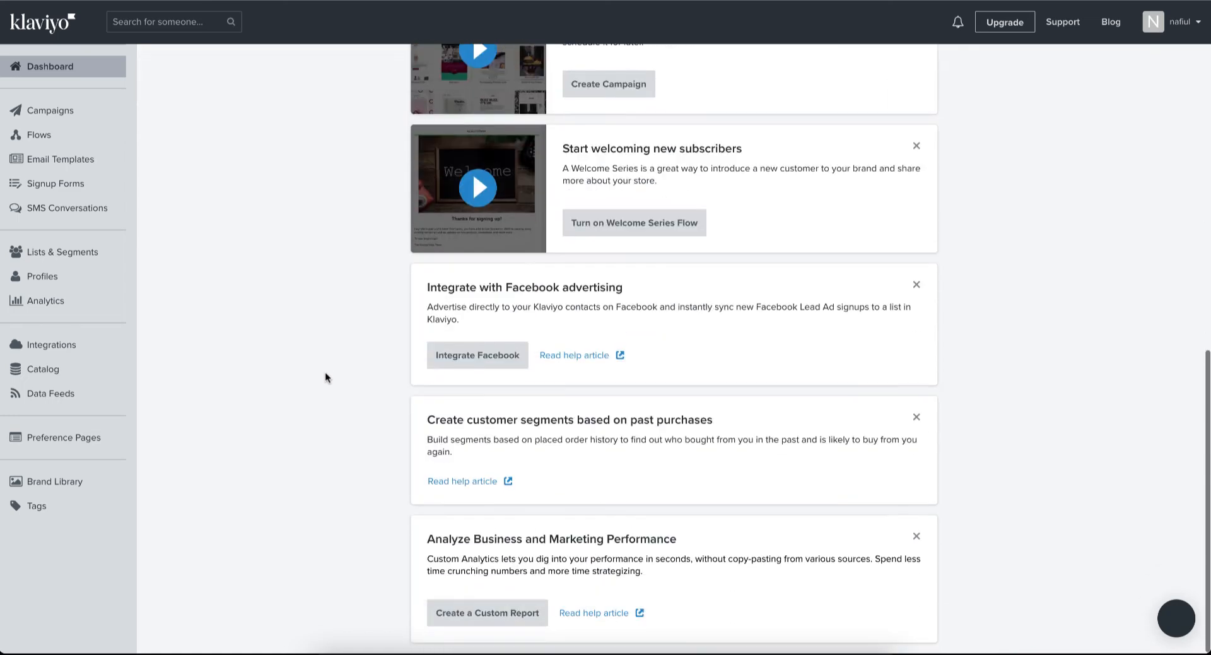
pyautogui.scroll(10, 324, 376)
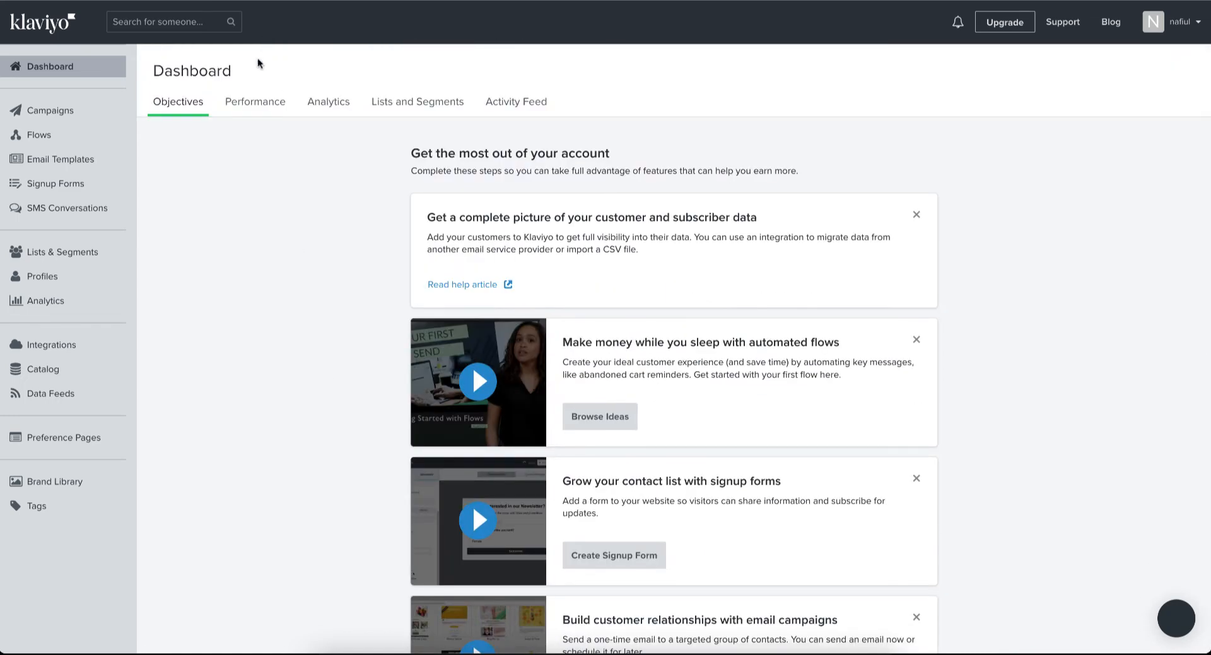
pyautogui.click(255, 103)
pyautogui.click(192, 104)
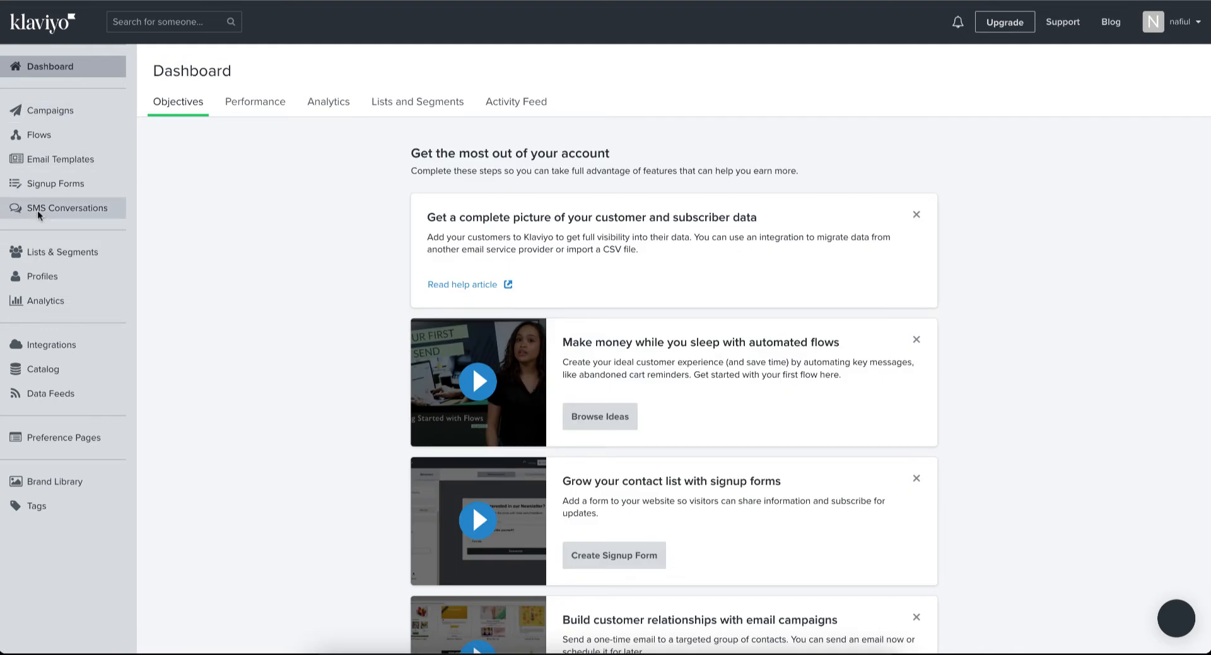
# Step: Create a new campaign of type Email, comparing it with the SMS option first
pyautogui.click(33, 112)
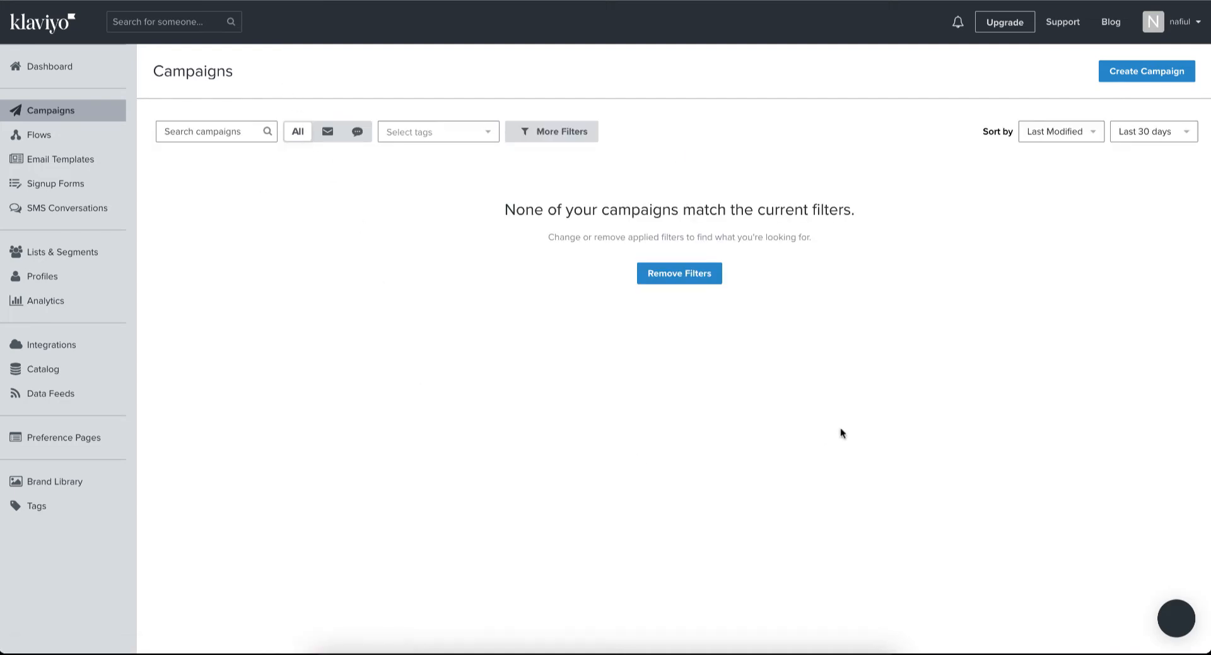
pyautogui.click(1145, 72)
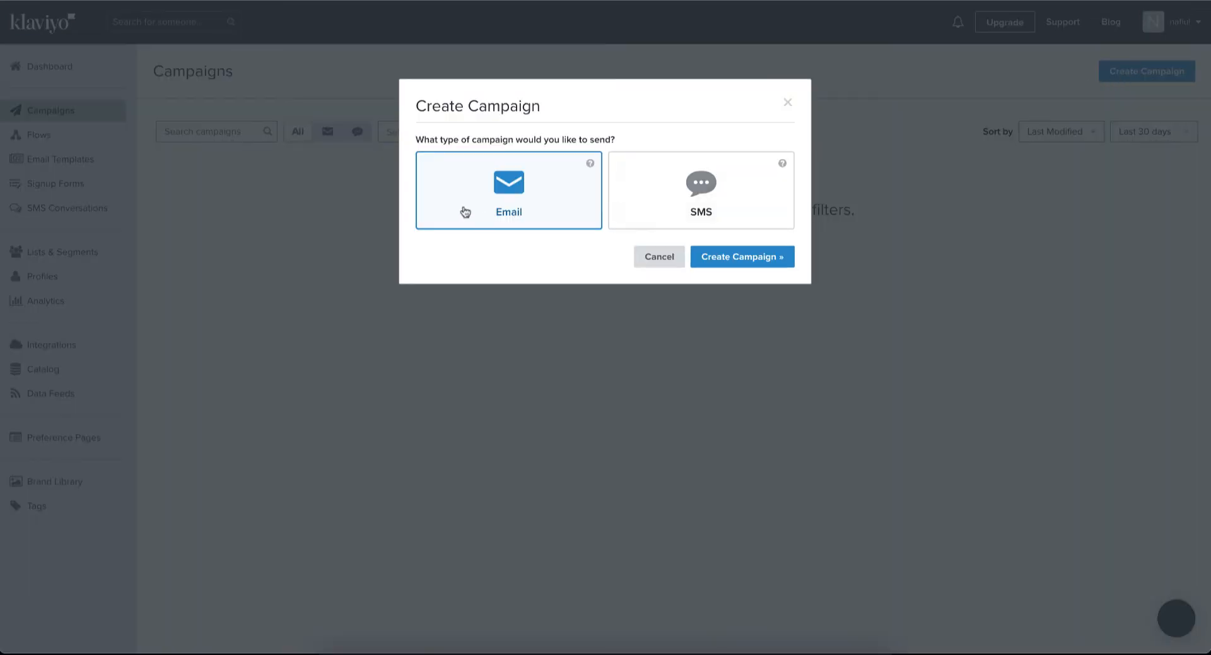
pyautogui.click(662, 186)
pyautogui.click(517, 184)
pyautogui.click(711, 178)
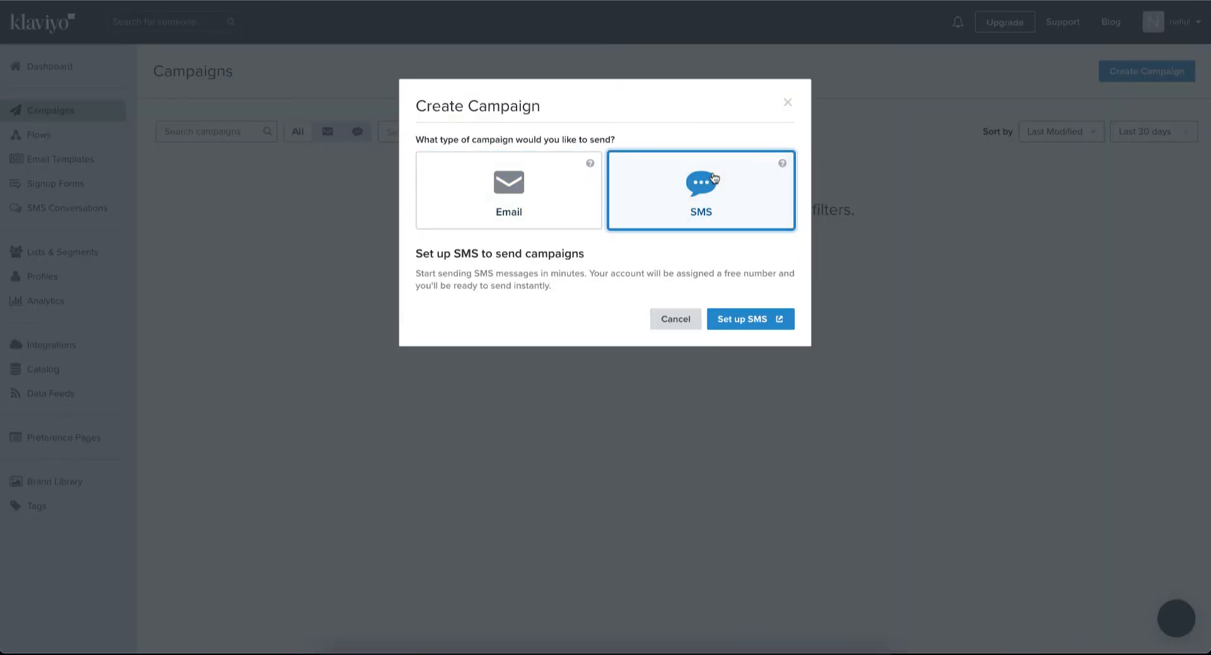
pyautogui.click(489, 180)
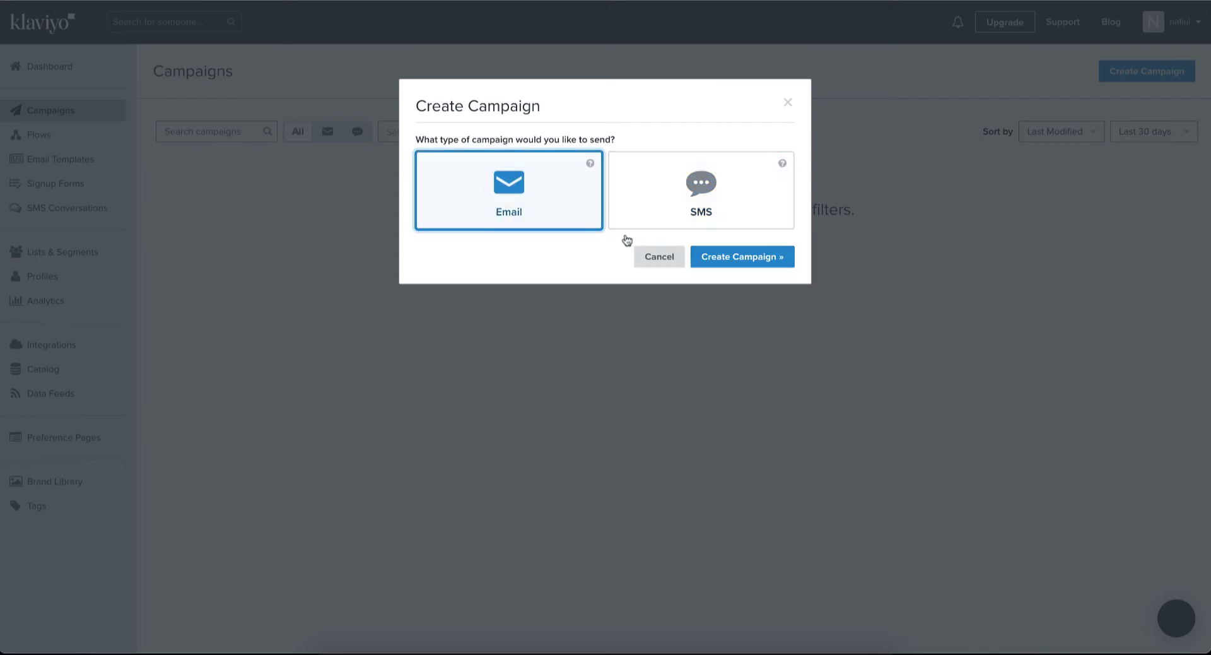
pyautogui.click(744, 259)
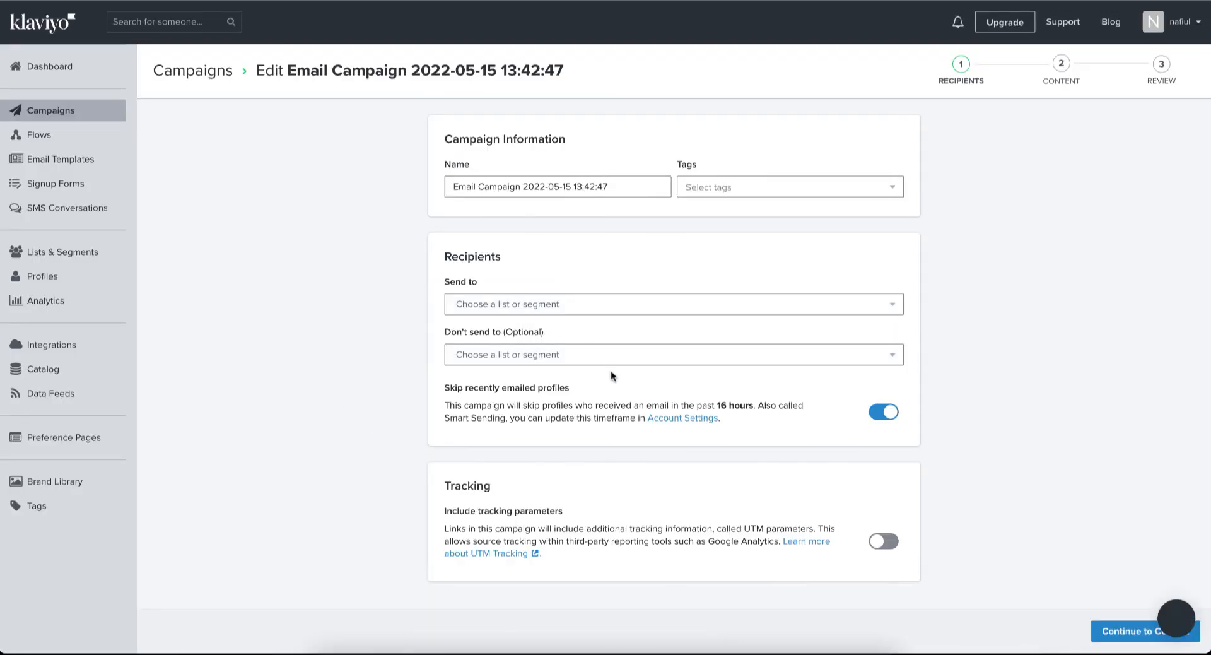
pyautogui.click(576, 306)
pyautogui.click(355, 309)
pyautogui.click(461, 188)
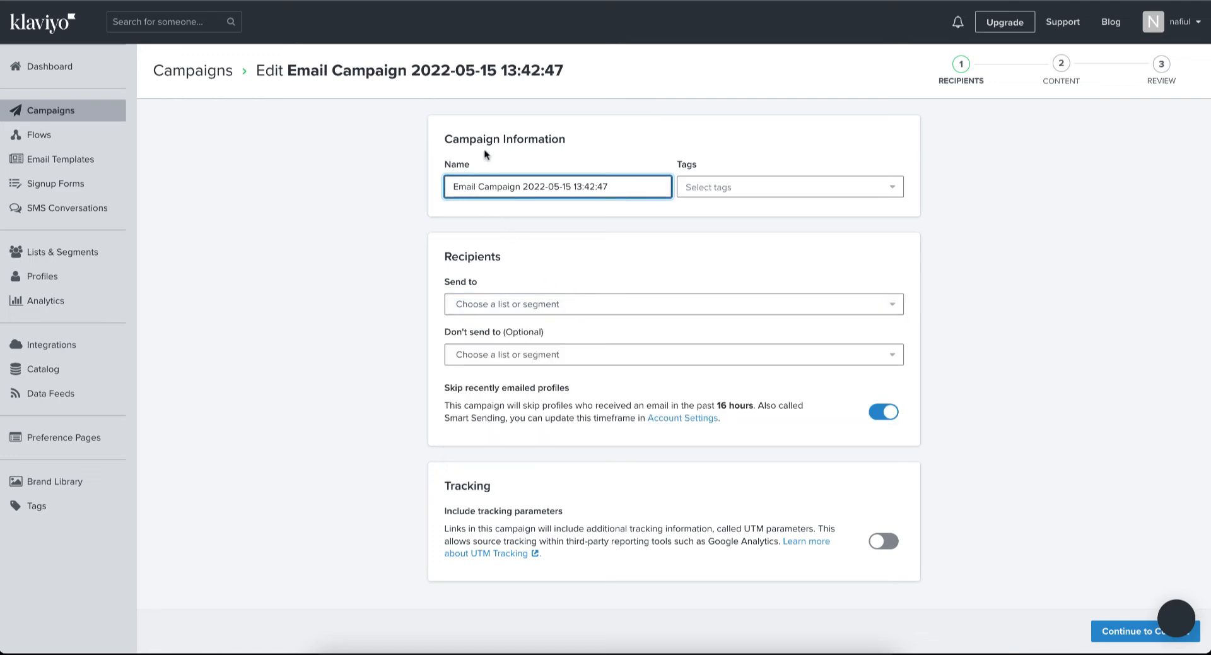
pyautogui.moveTo(627, 187); pyautogui.dragTo(347, 195)
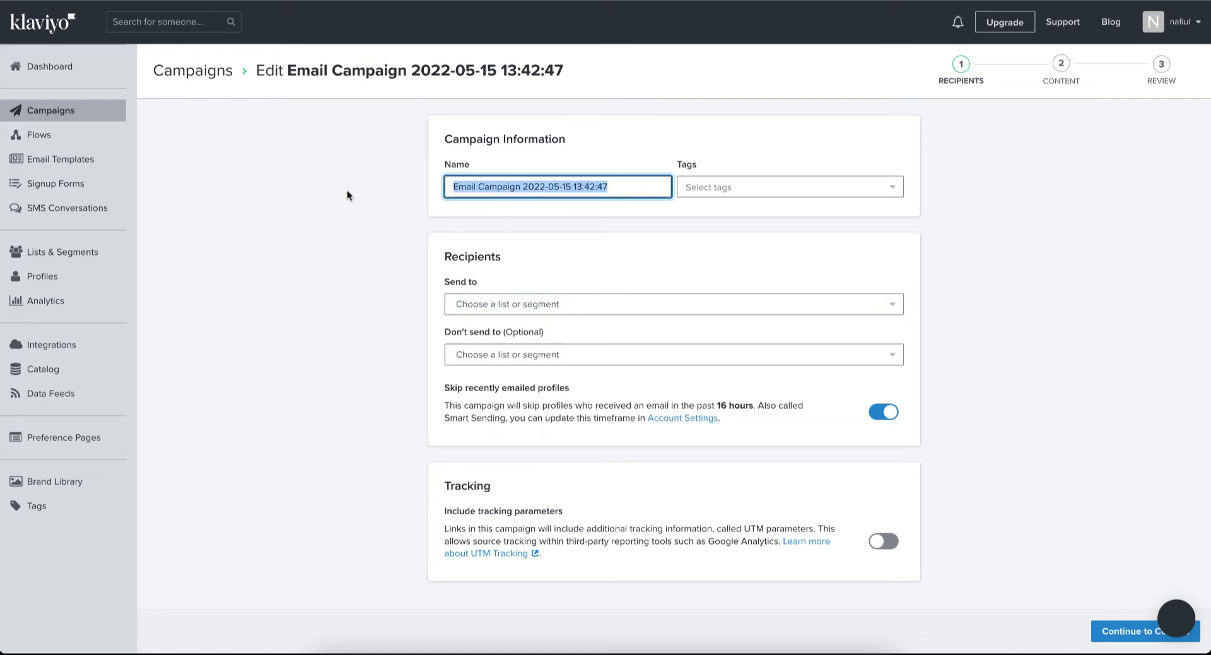
# Step: Create a new tag "ecom" and assign it to the email campaign
pyautogui.click(812, 193)
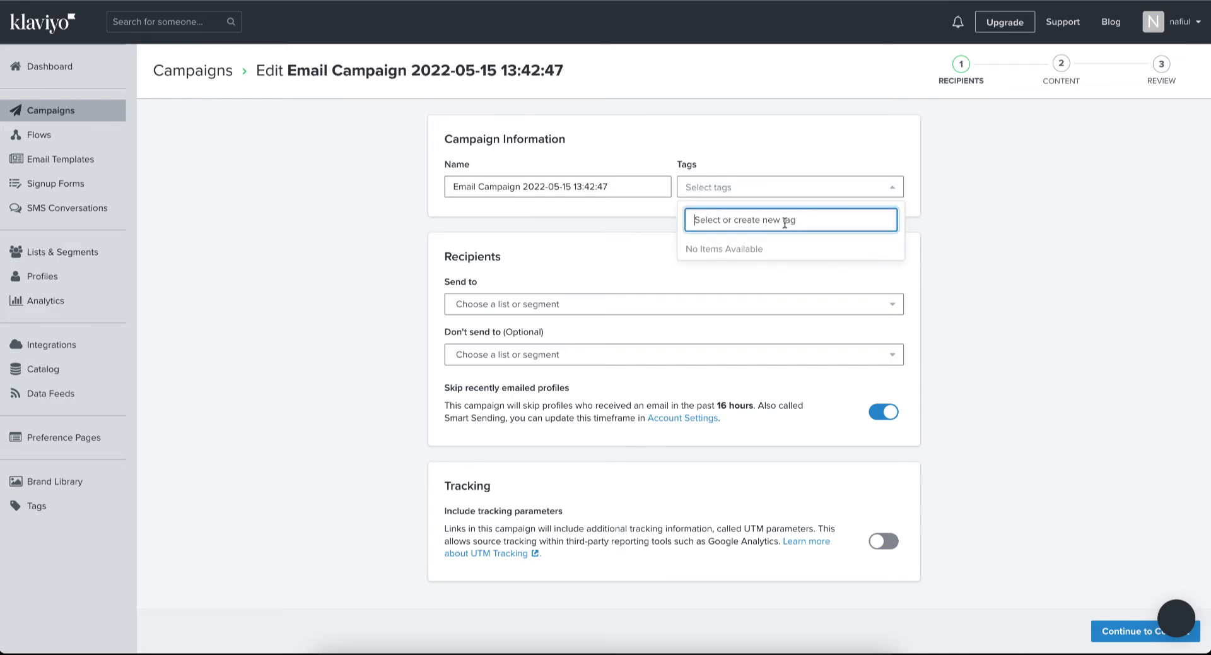
pyautogui.write('ecom')
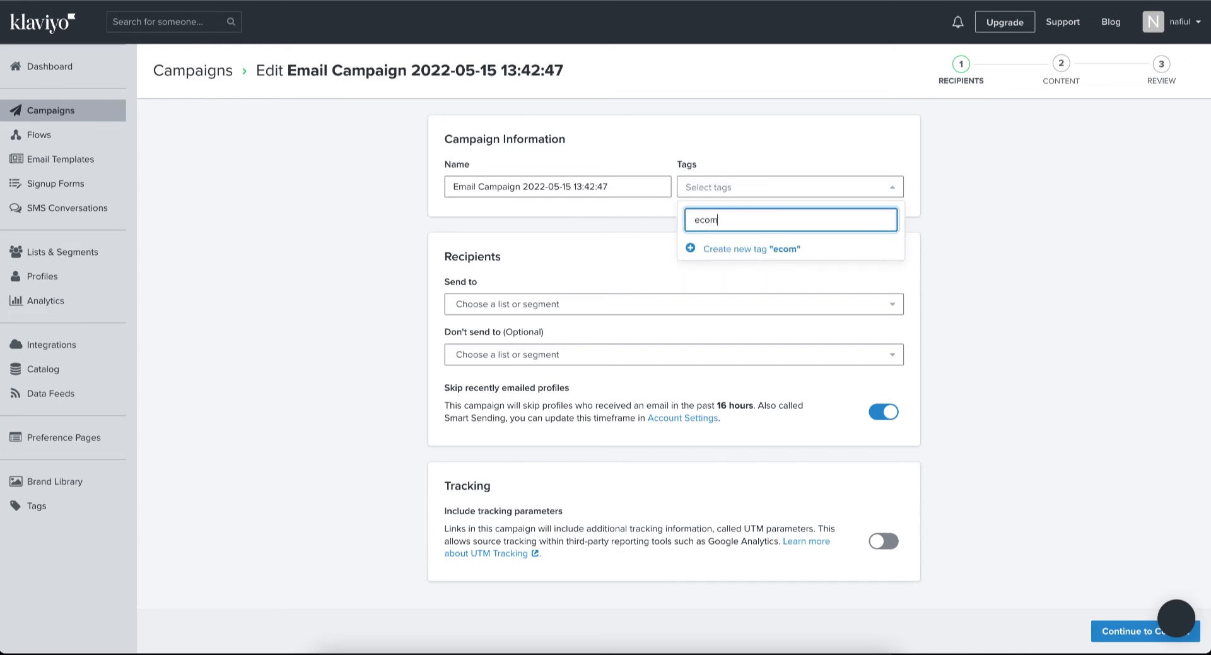
pyautogui.click(822, 259)
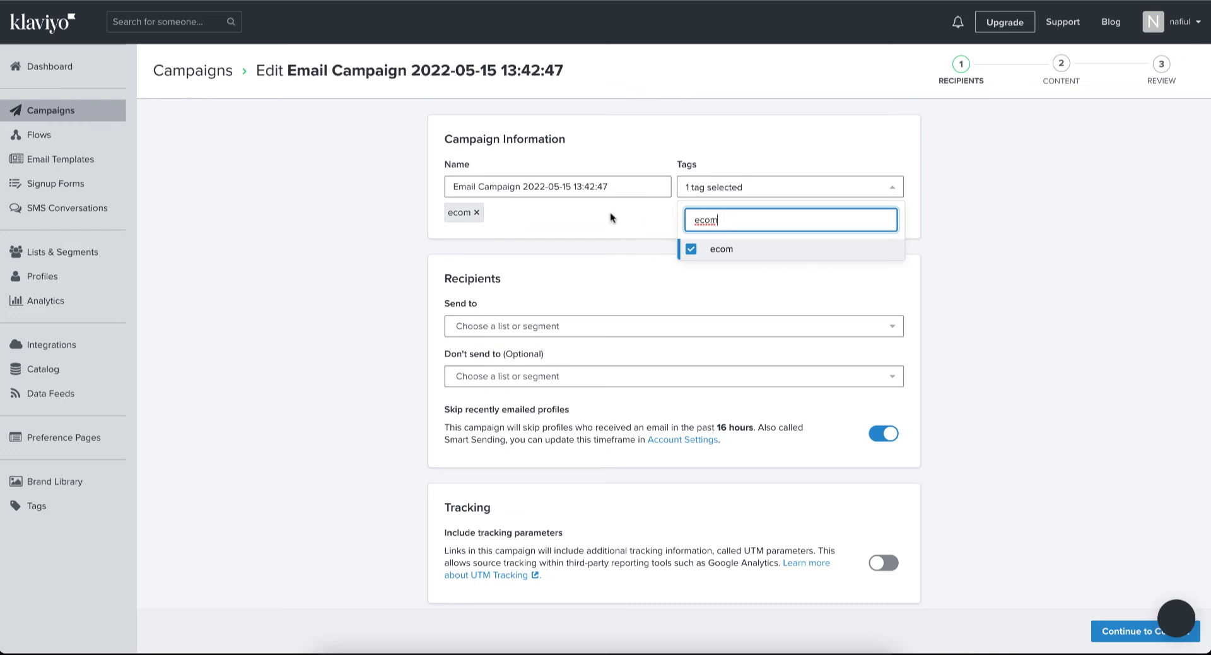
# Step: Rename the email campaign as "First Email cam"
pyautogui.click(549, 195)
pyautogui.moveTo(610, 189); pyautogui.dragTo(339, 193)
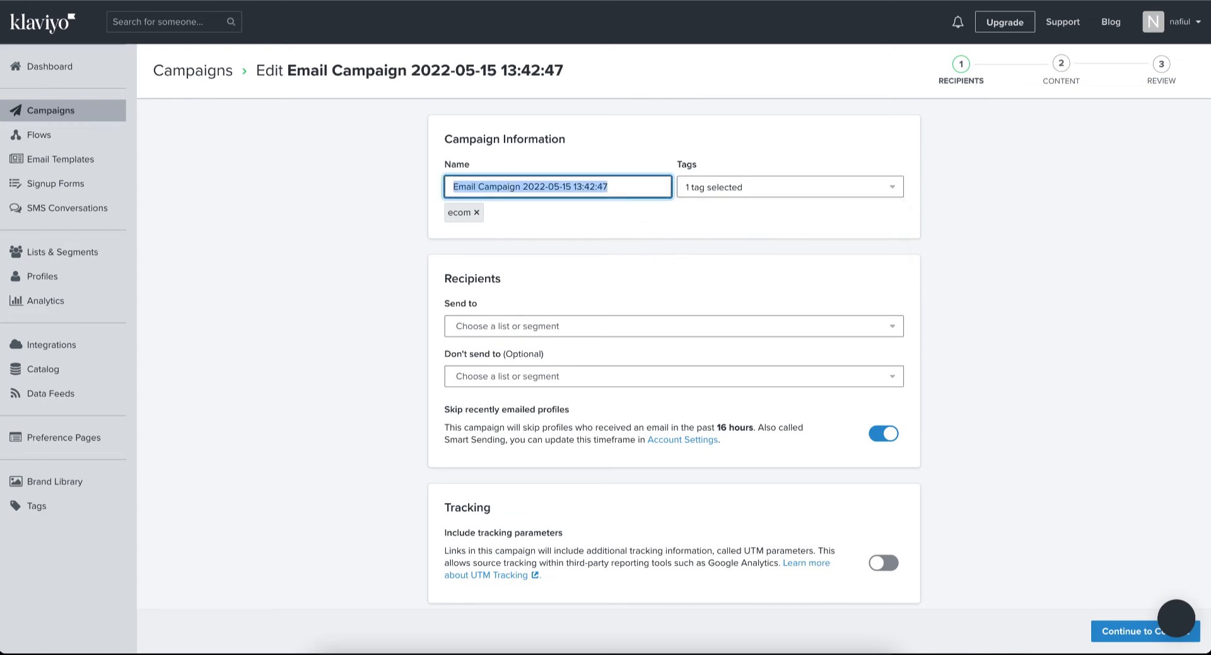
pyautogui.write('Firest')
pyautogui.press('BackSpace')
pyautogui.press('BackSpace')
pyautogui.press('BackSpace')
pyautogui.write('st ')
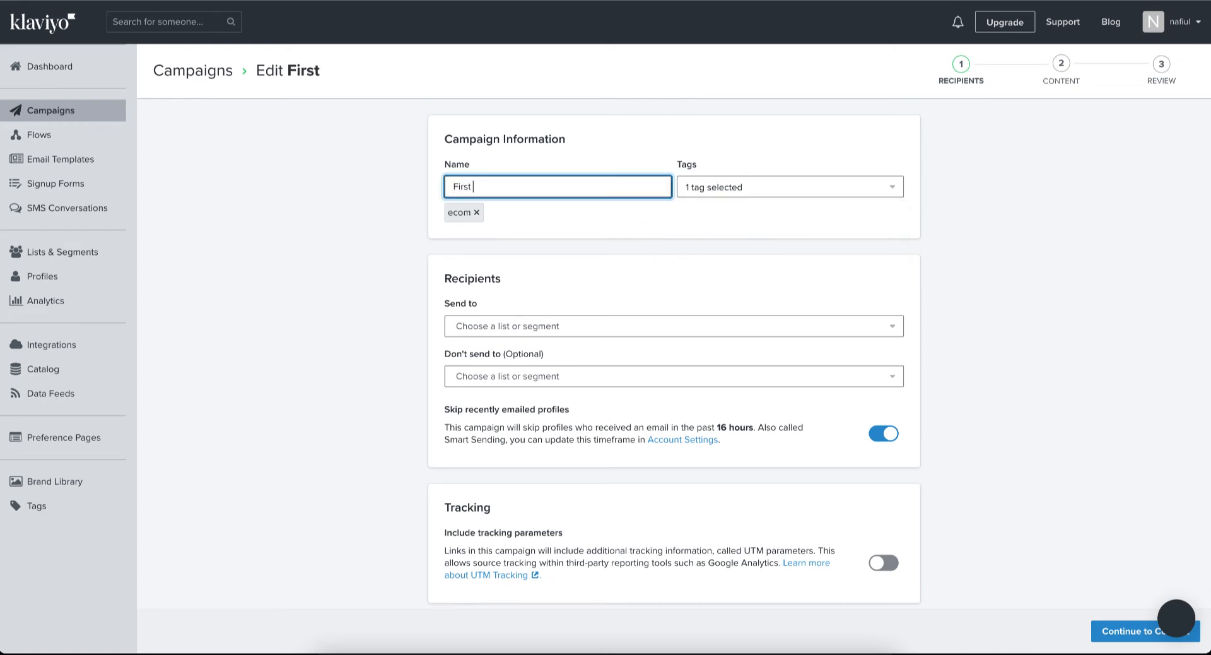
pyautogui.write('Email cam')
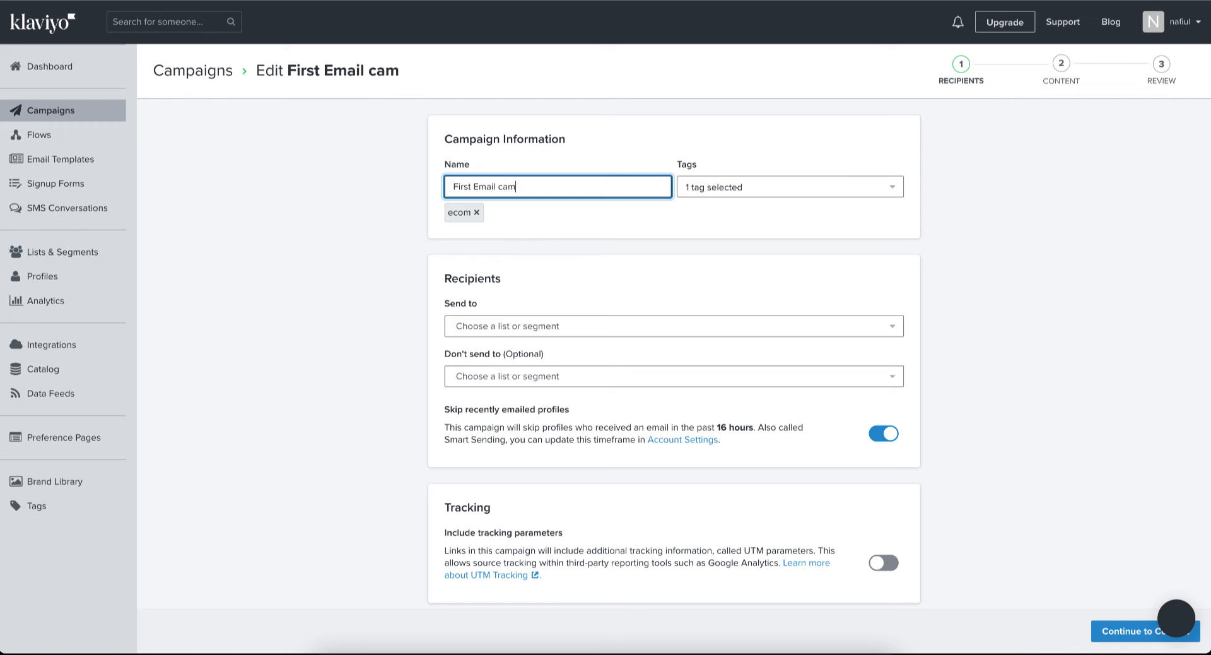
pyautogui.click(458, 241)
# Step: Choose the Newsletter list as the recipients the campaign is sent to
pyautogui.scroll(-1, 458, 241)
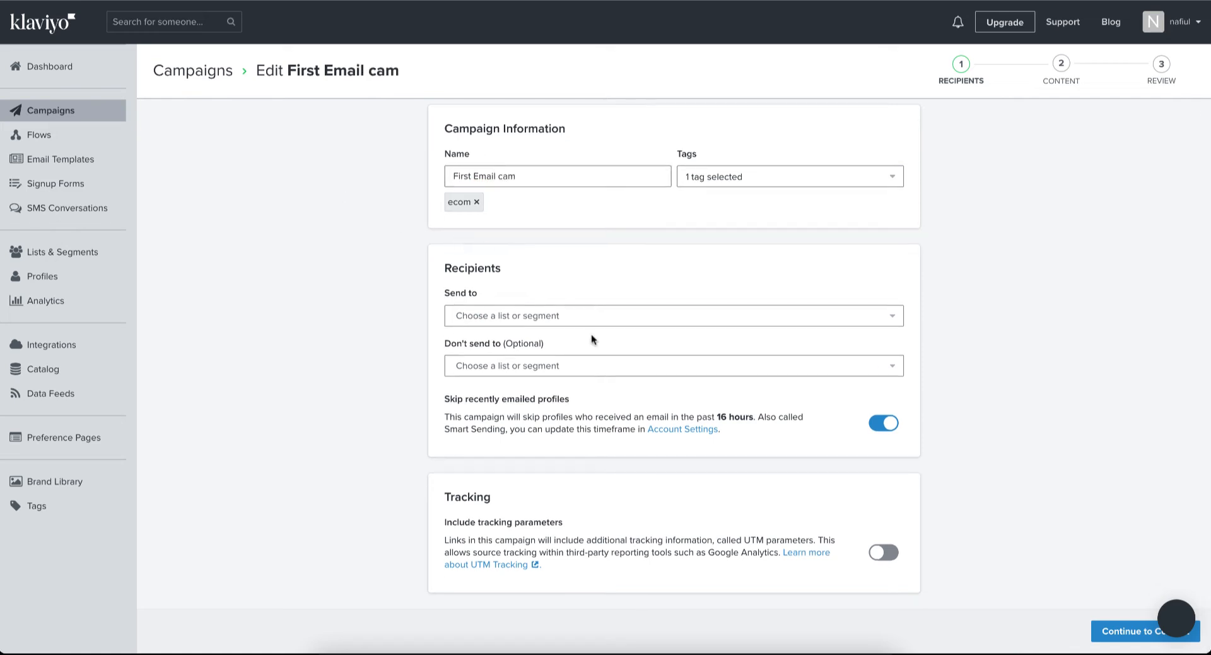
pyautogui.click(561, 315)
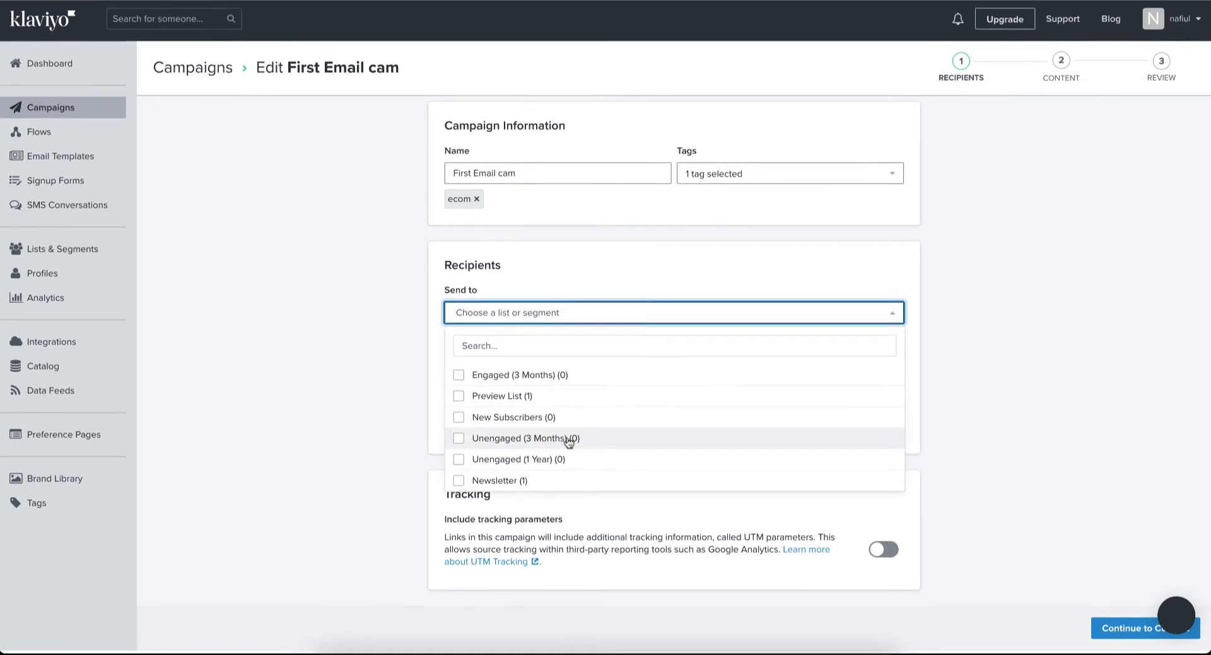
pyautogui.doubleClick(473, 269)
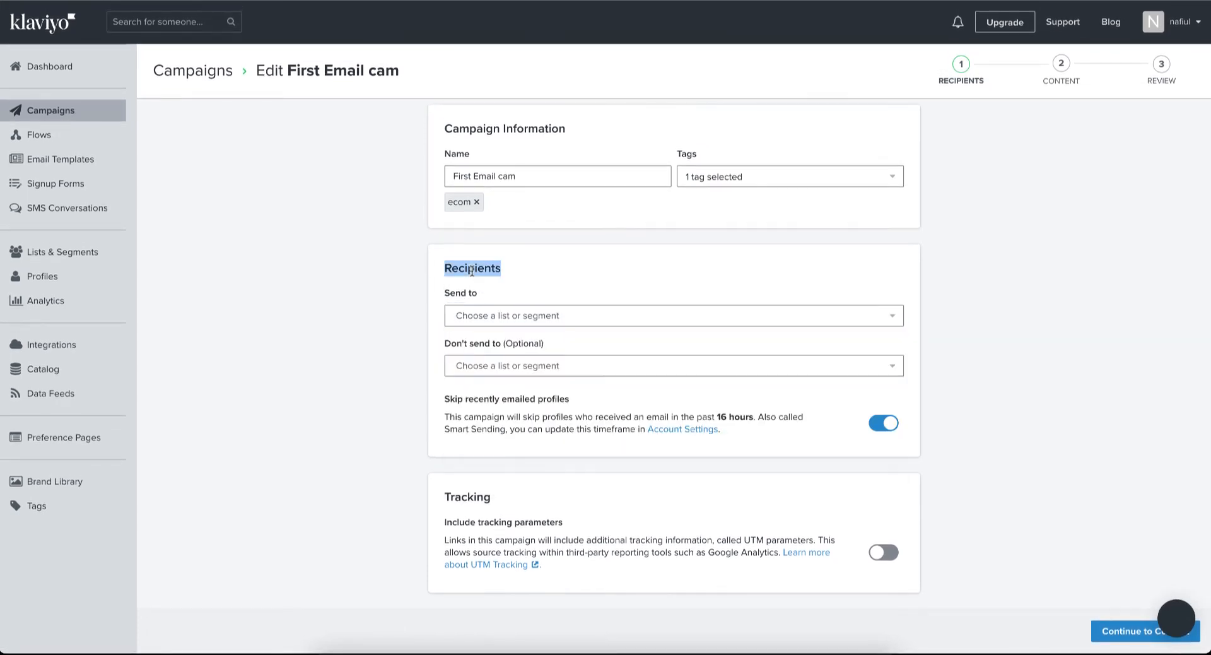
pyautogui.click(511, 303)
pyautogui.click(510, 313)
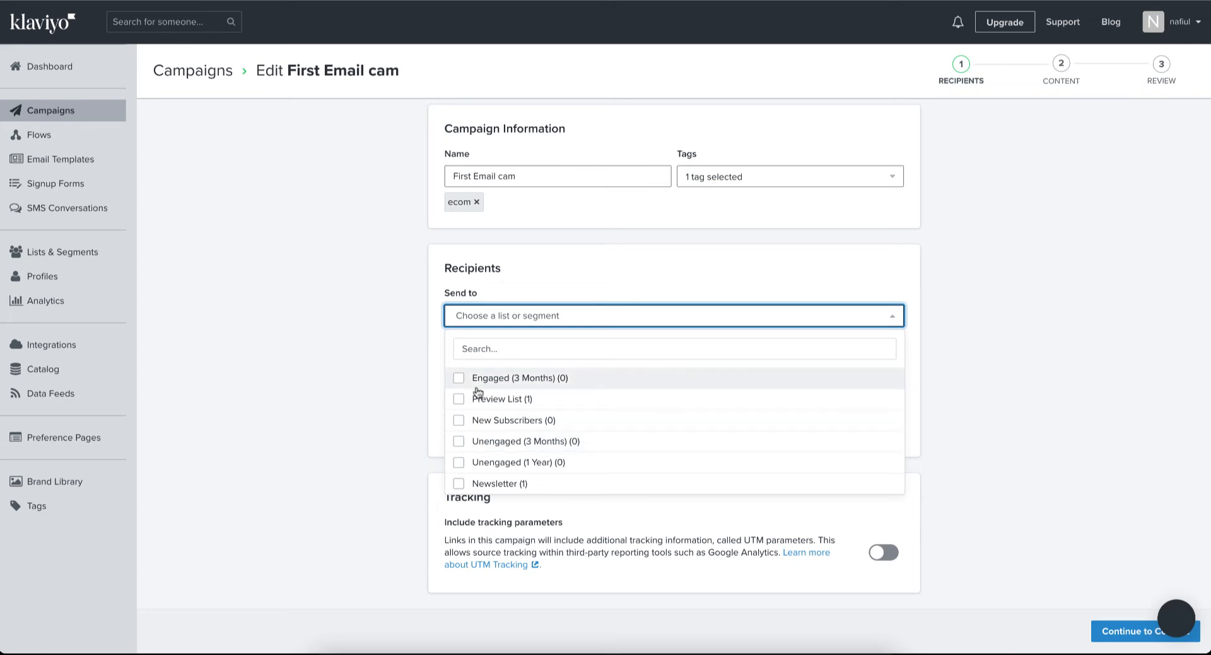
pyautogui.click(463, 484)
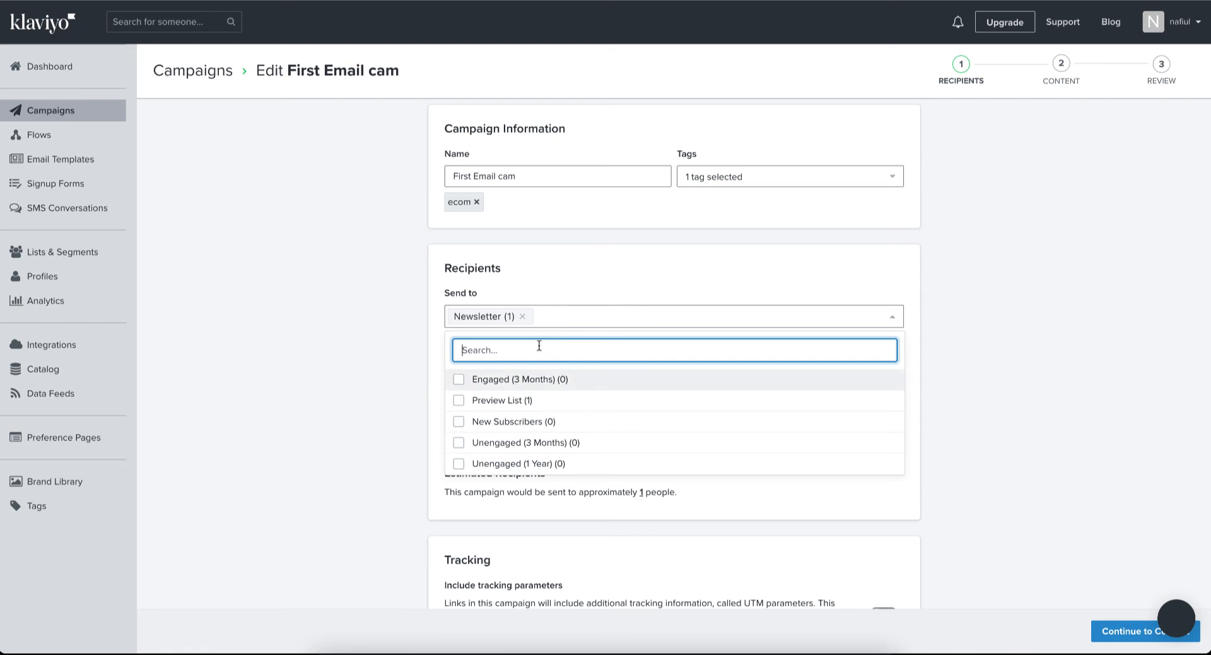
pyautogui.click(370, 313)
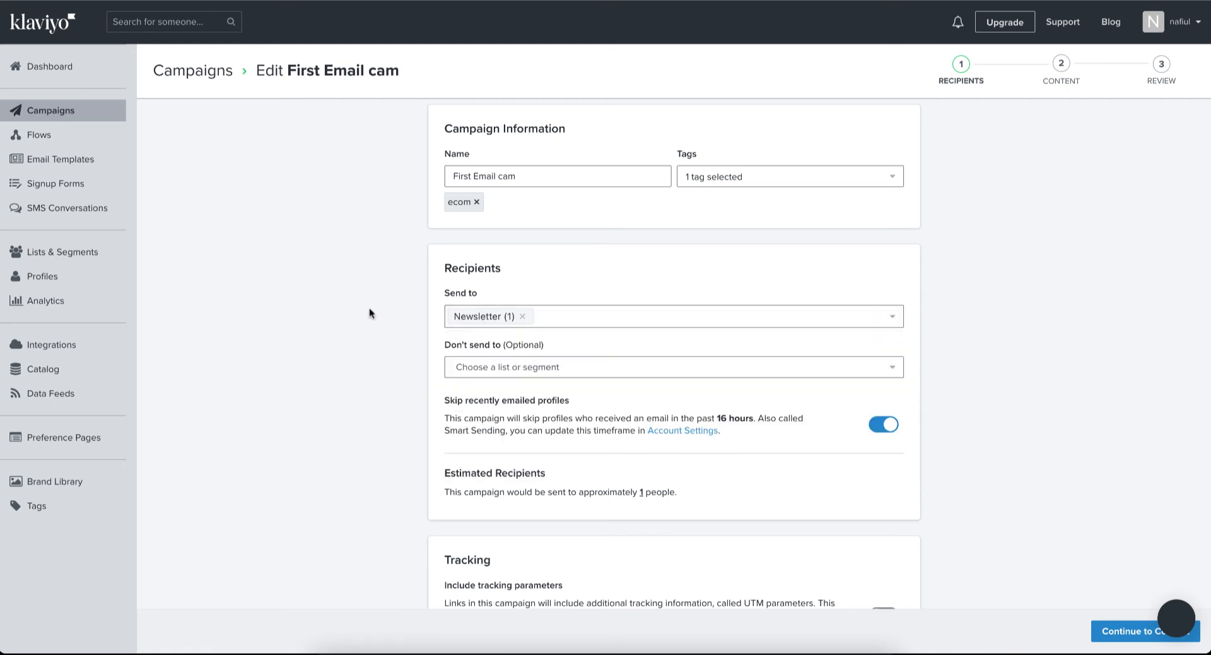
# Step: Examine the lists and segments available for the optional "Don't send to" exclusion without choosing any
pyautogui.click(498, 366)
pyautogui.moveTo(457, 346); pyautogui.dragTo(571, 345)
pyautogui.click(518, 365)
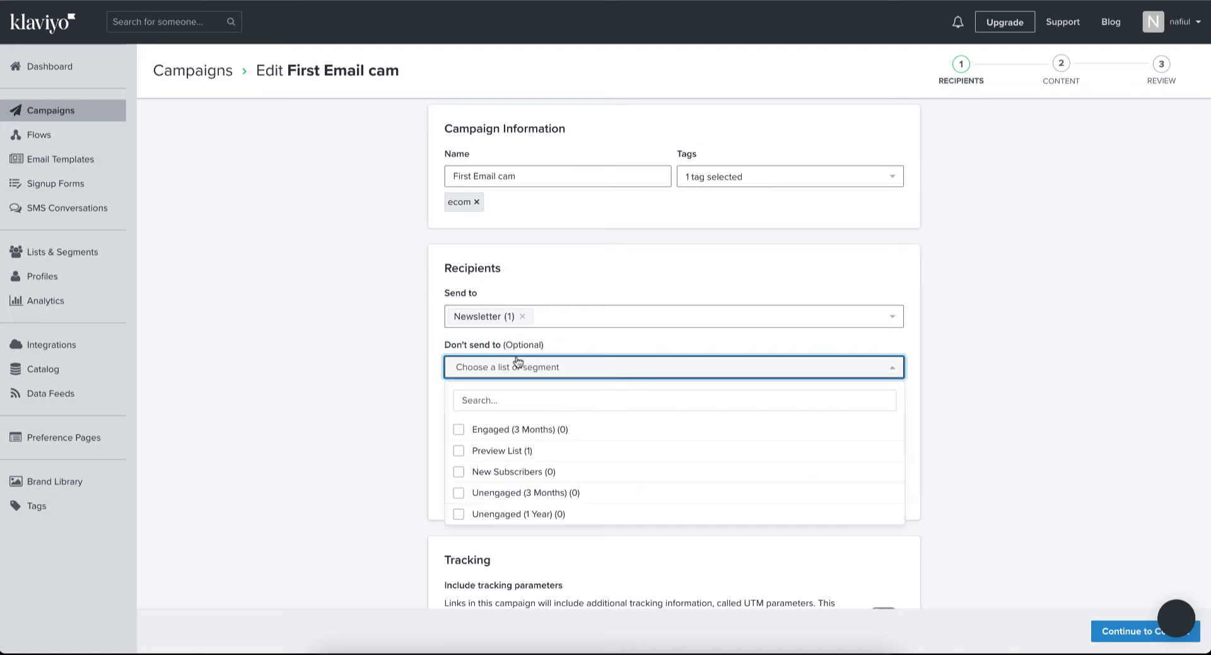
pyautogui.scroll(-1, 454, 403)
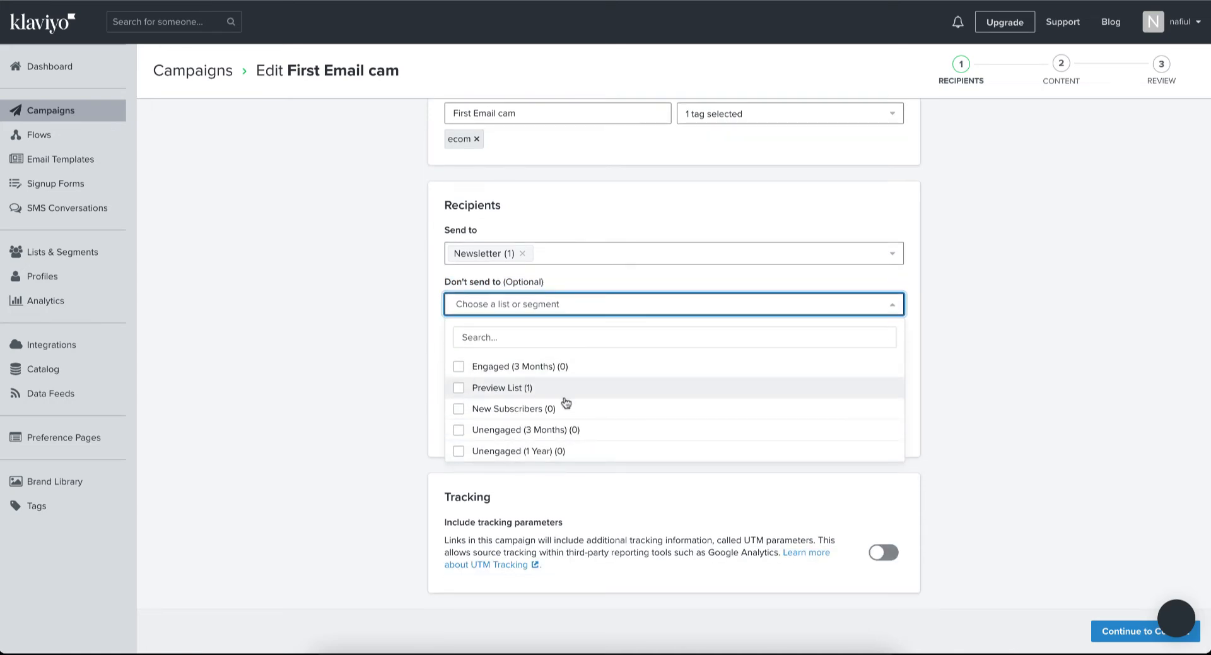
pyautogui.click(320, 360)
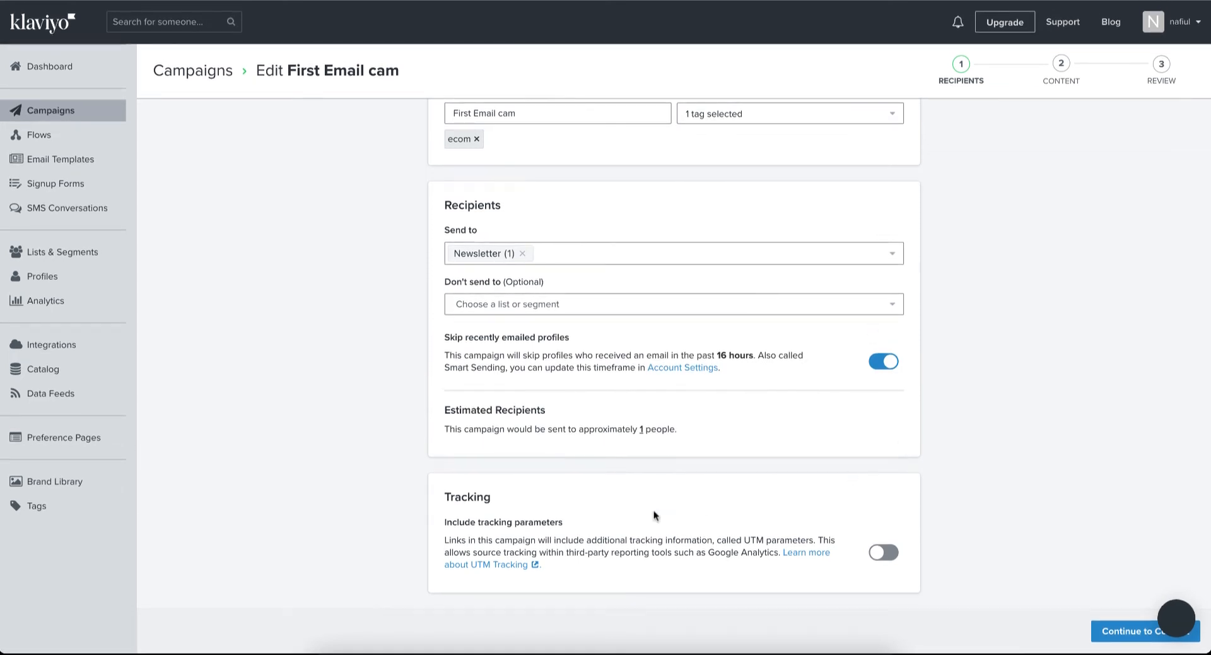
# Step: Check the estimated number of recipients for the campaign and how the estimate is calculated
pyautogui.tripleClick(501, 427)
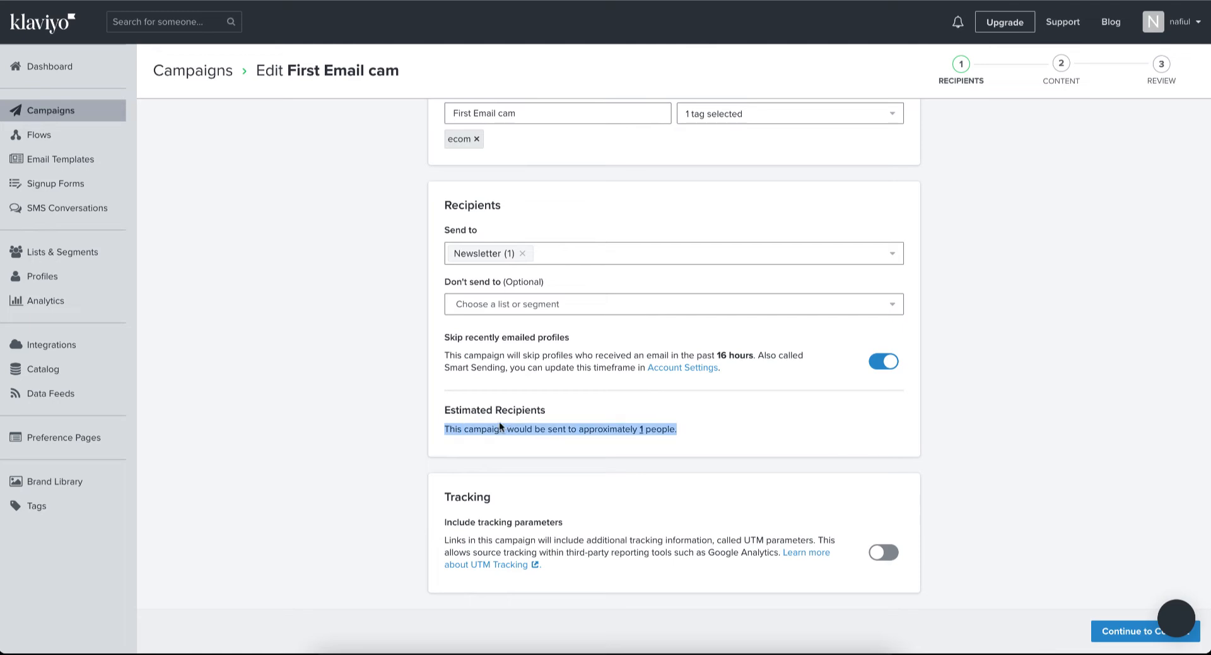
pyautogui.click(472, 434)
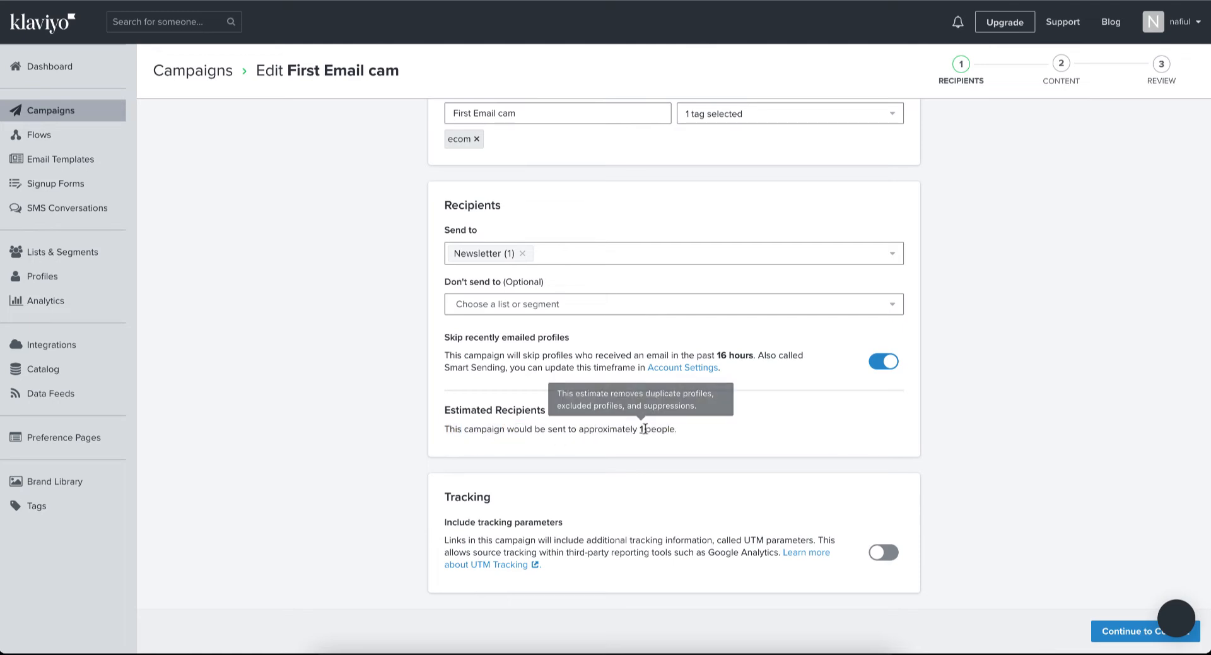
pyautogui.moveTo(647, 429); pyautogui.dragTo(637, 428)
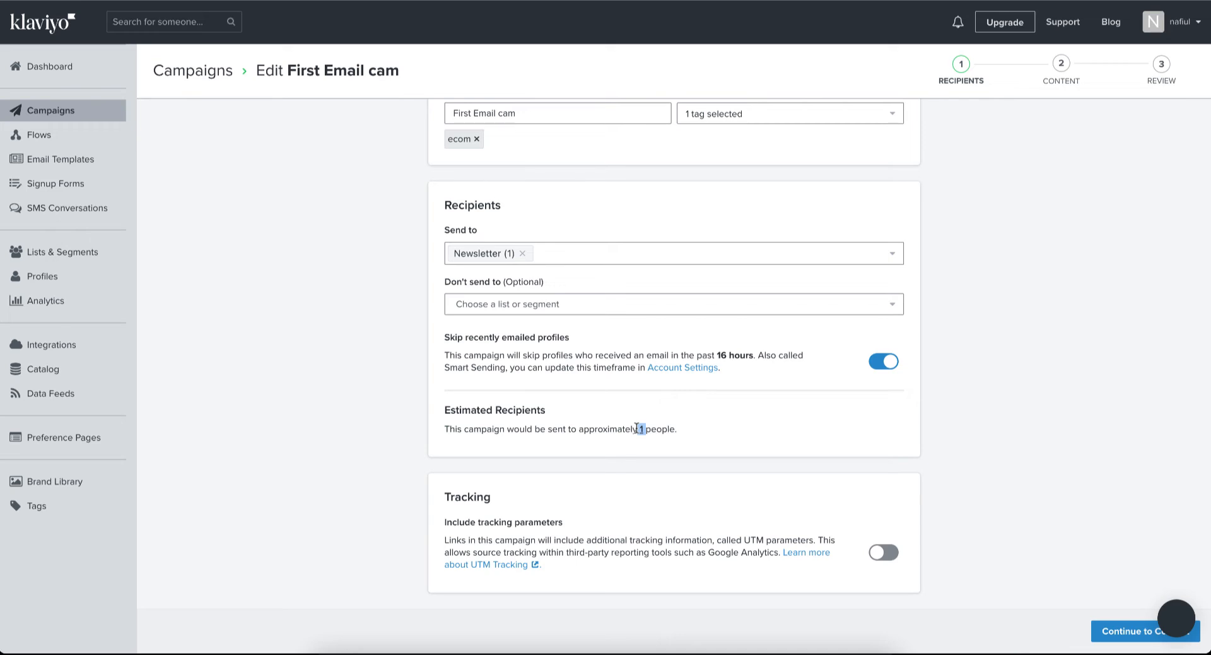
# Step: Try including UTM tracking parameters in the campaign's links
pyautogui.doubleClick(465, 496)
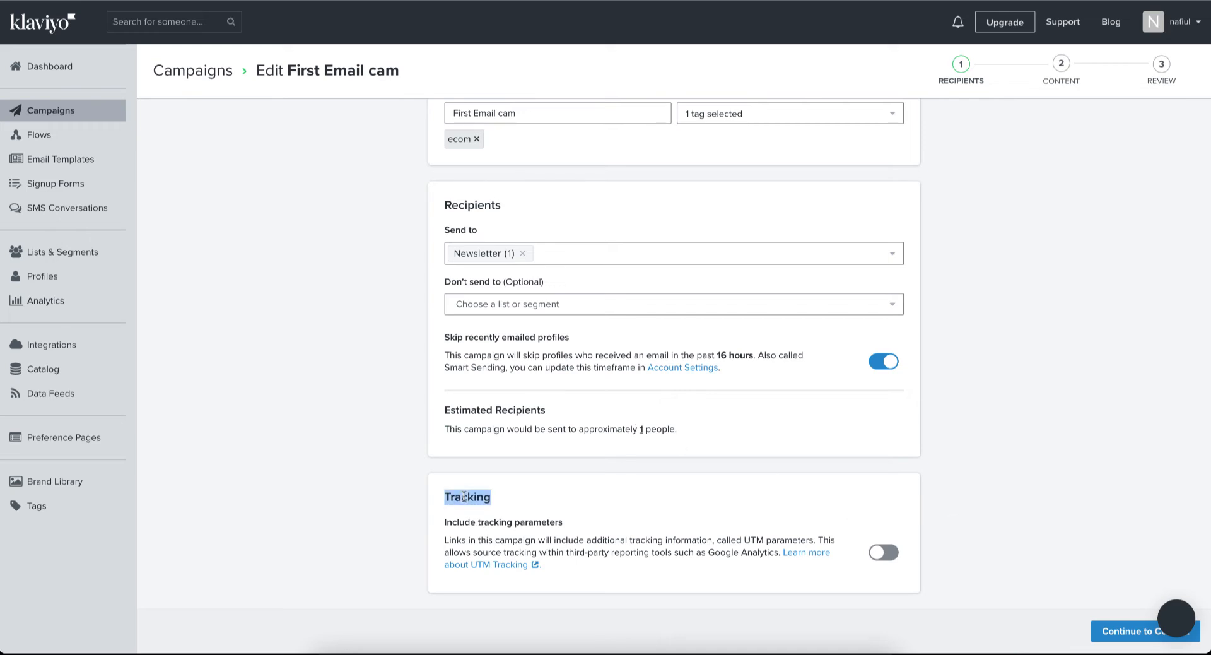
pyautogui.click(884, 557)
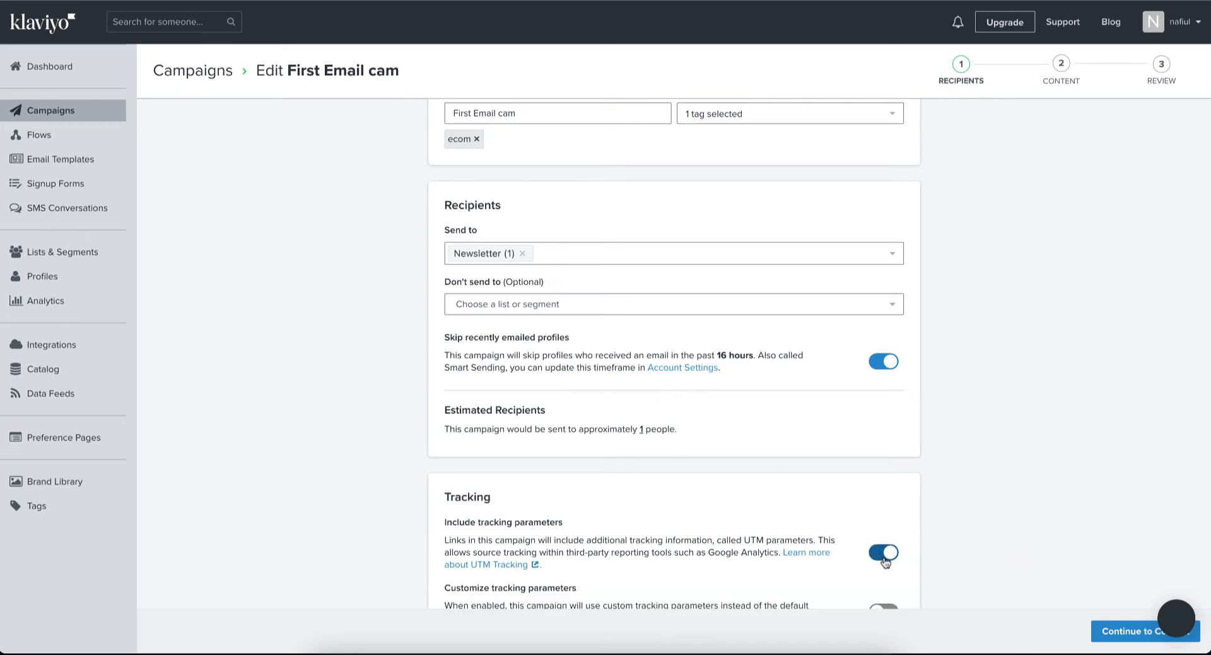
pyautogui.scroll(-1, 884, 560)
pyautogui.click(882, 503)
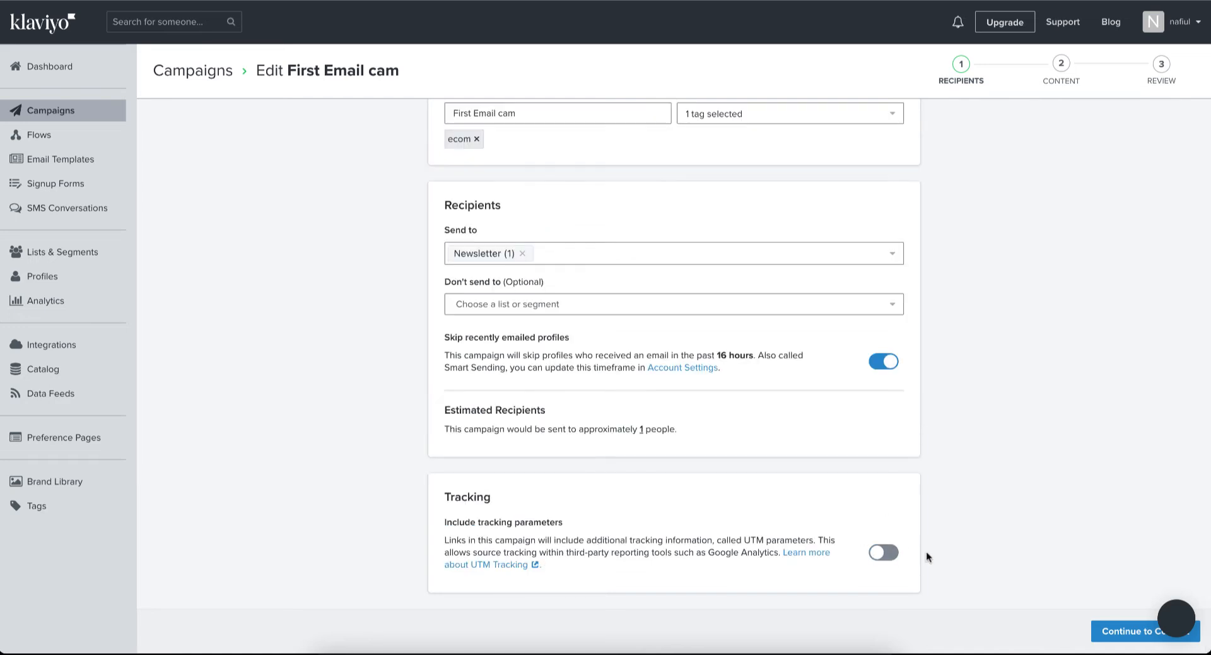
# Step: Continue to the campaign content, dismiss the Subject Line Assistant offer, and set the subject line to "Welcome to our newsletter"
pyautogui.click(1115, 638)
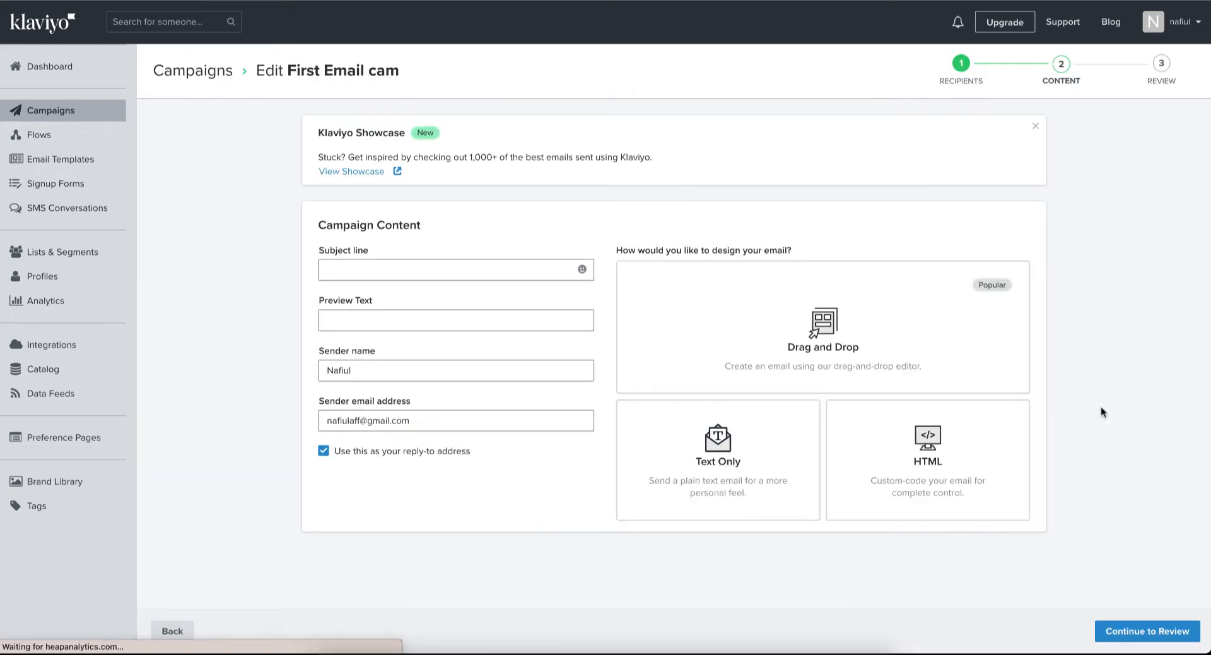
pyautogui.click(454, 265)
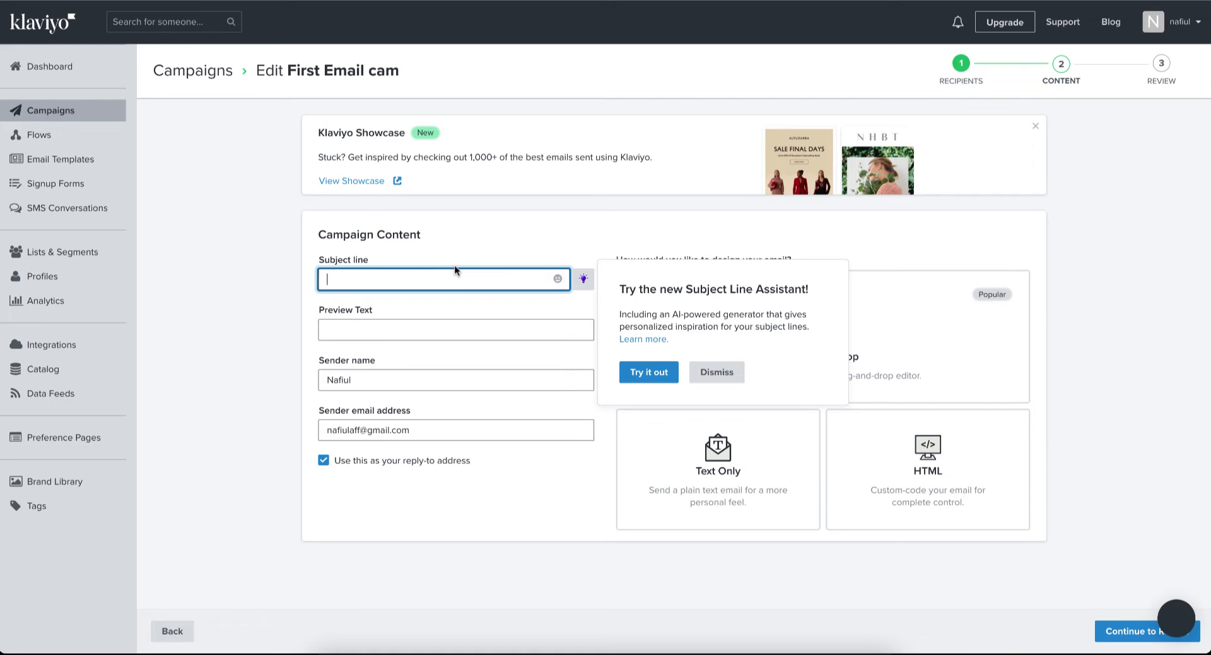
pyautogui.click(716, 372)
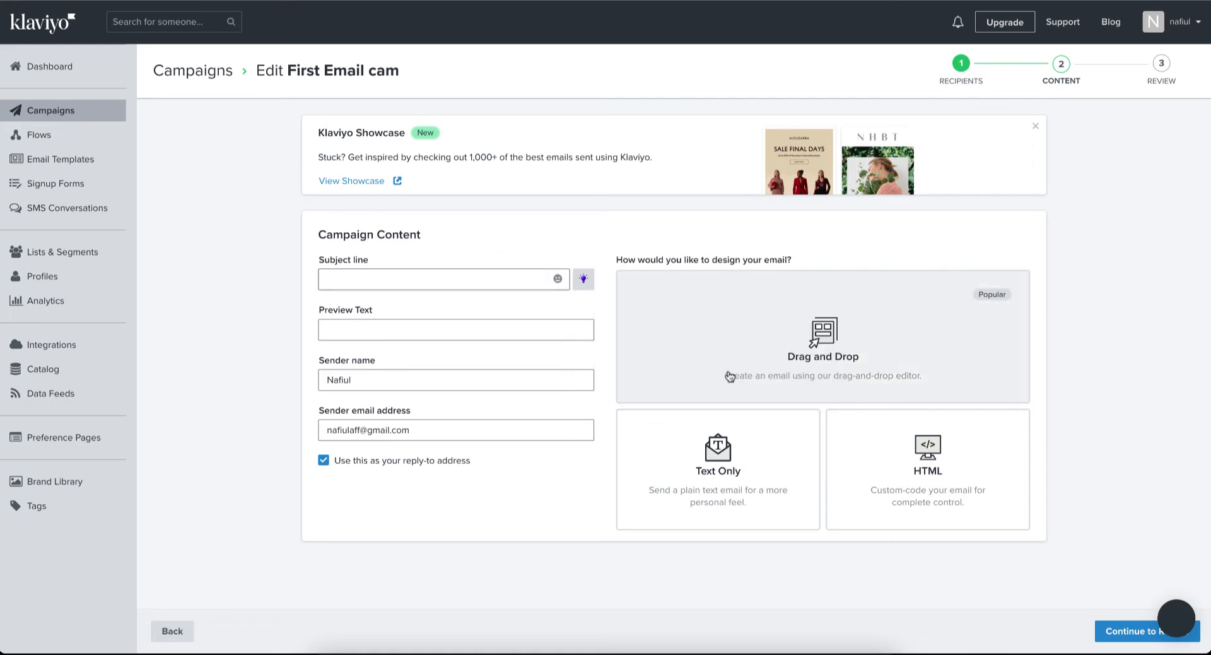
pyautogui.click(321, 276)
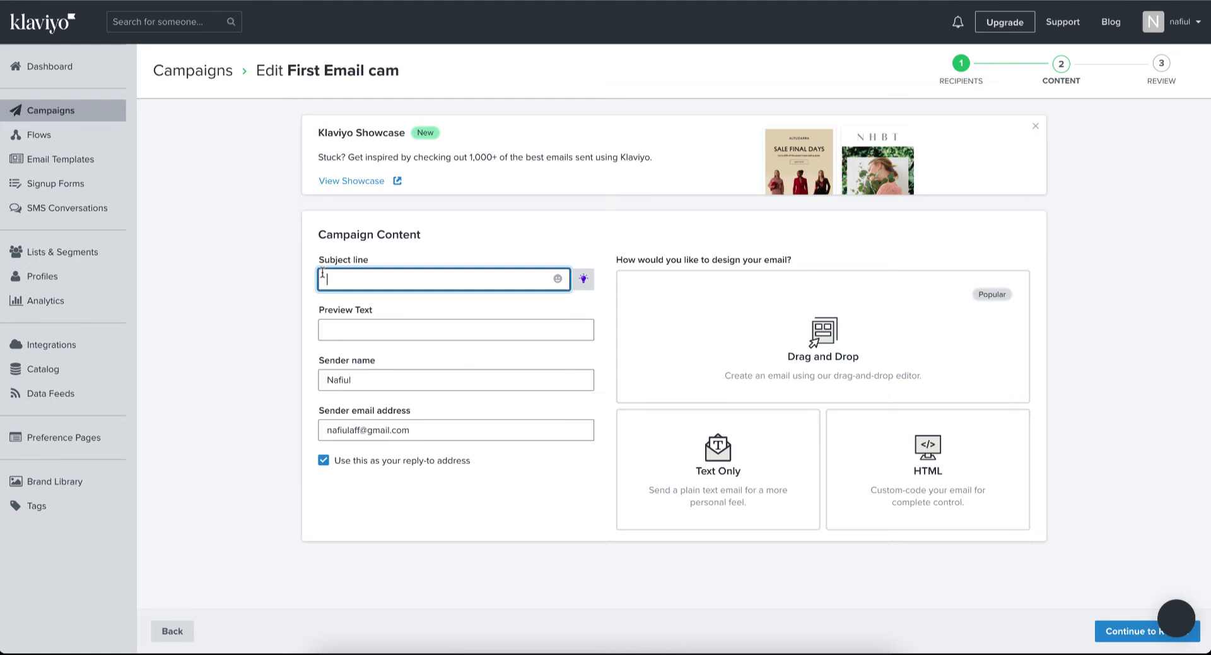
pyautogui.write('Welcome to our newsletter')
# Step: Copy the subject line "Welcome to our newsletter" into the campaign's preview text
pyautogui.click(411, 337)
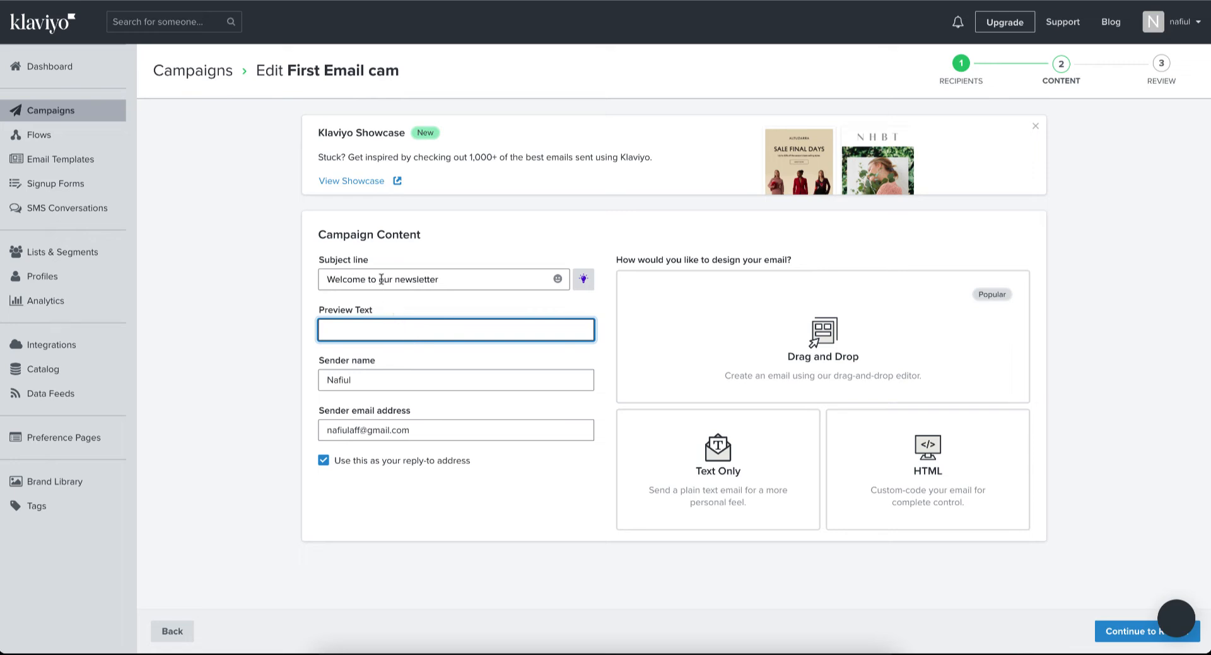
pyautogui.tripleClick(378, 279)
pyautogui.hotkey('ctrl', 'c')
pyautogui.click(403, 327)
pyautogui.hotkey('ctrl', 'v')
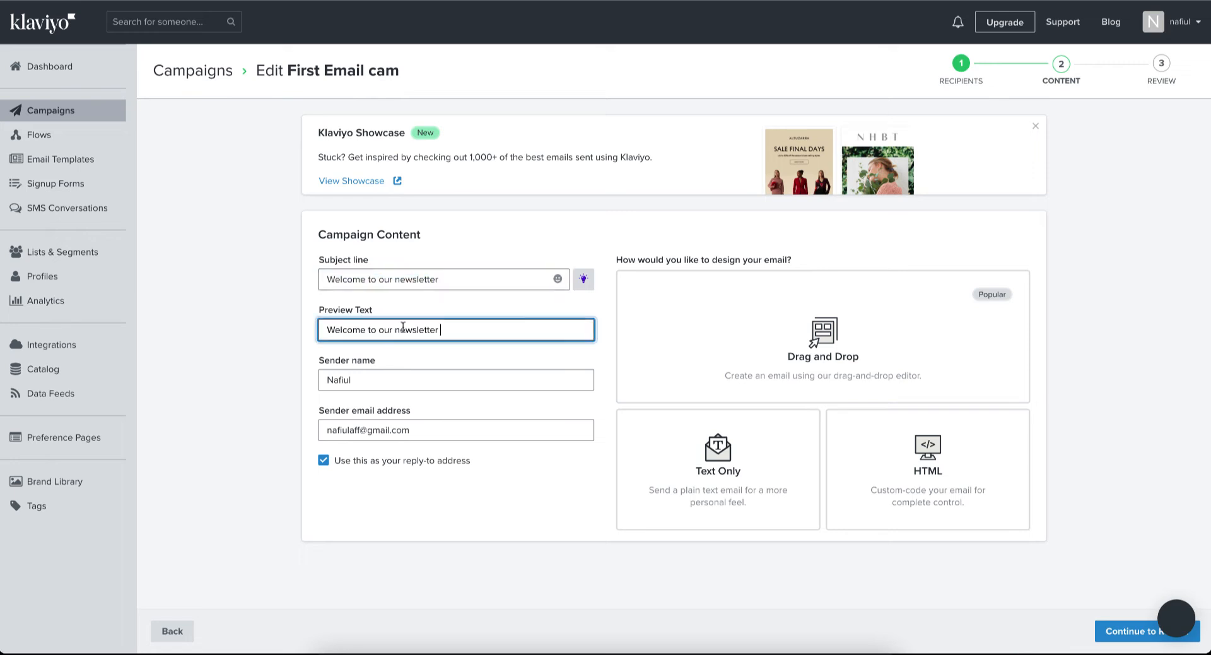
# Step: Check the prefilled sender name and sender email address of the campaign
pyautogui.click(422, 377)
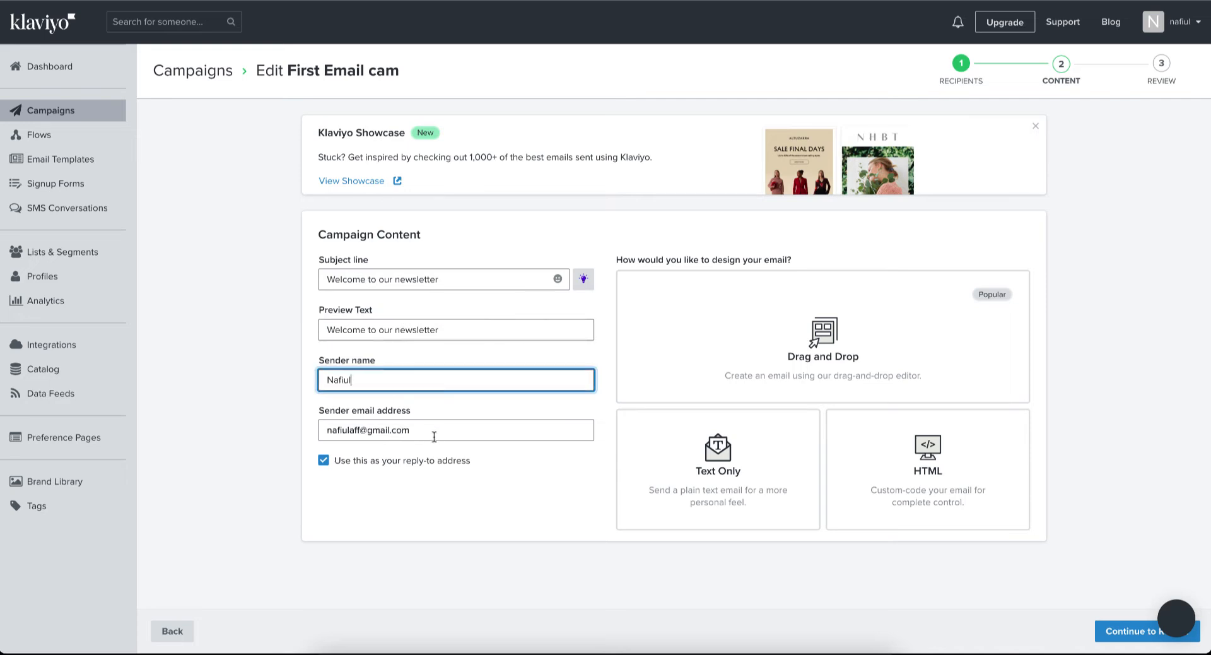
pyautogui.press('Tab')
pyautogui.hotkey('shift', 'Tab')
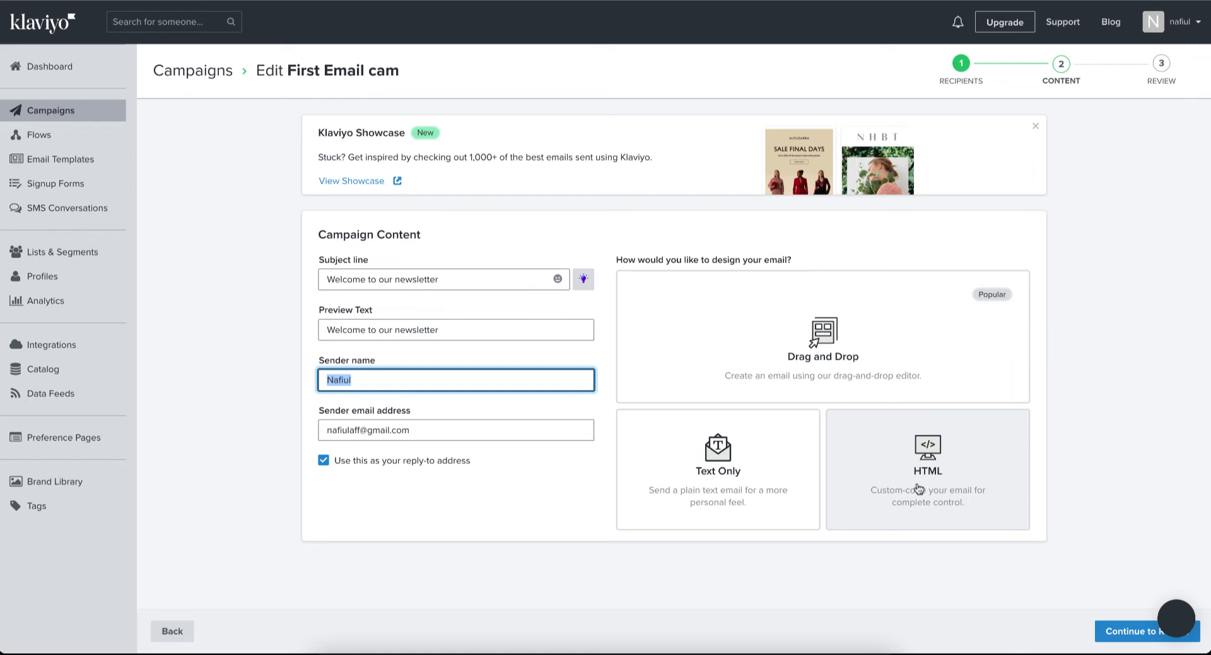
# Step: Choose the Drag and Drop design method, browse the themed templates, and start the email from the "Chair-ish The Moment" template
pyautogui.click(848, 346)
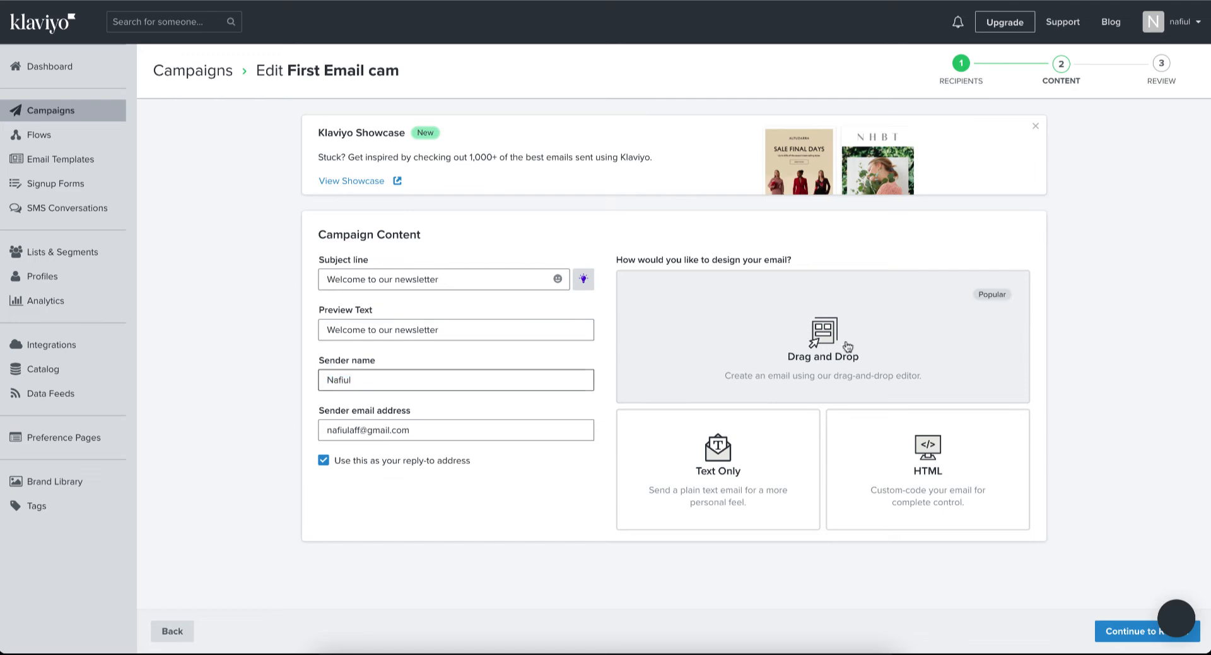
pyautogui.click(847, 346)
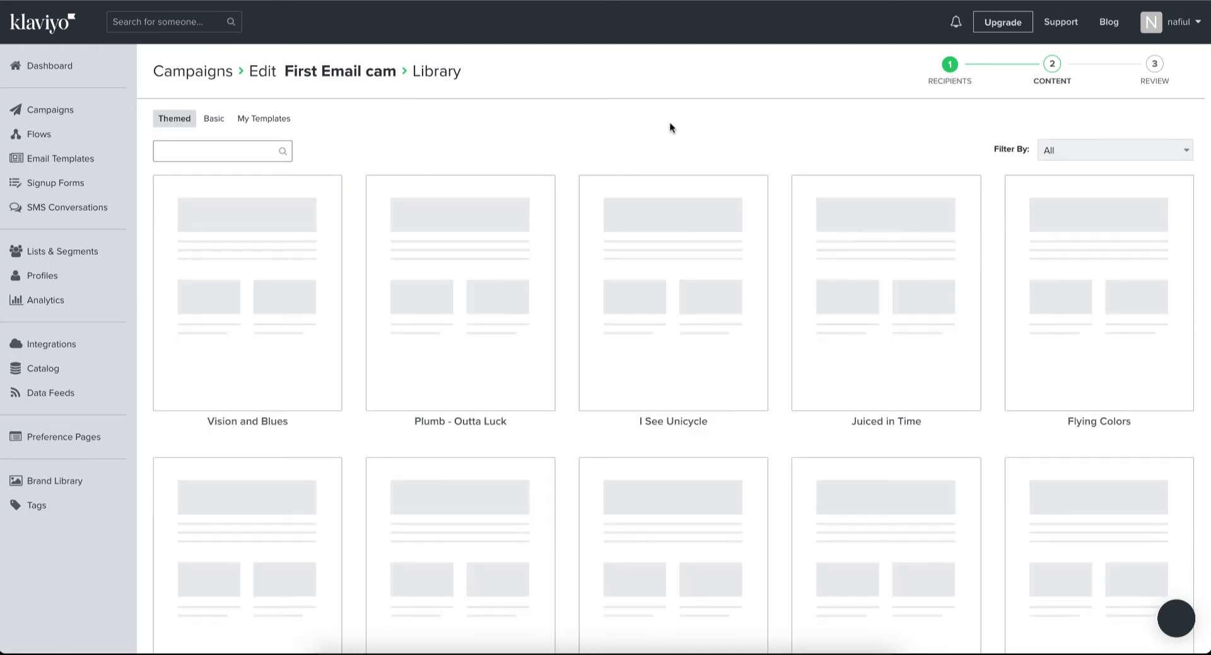
pyautogui.moveTo(391, 352)
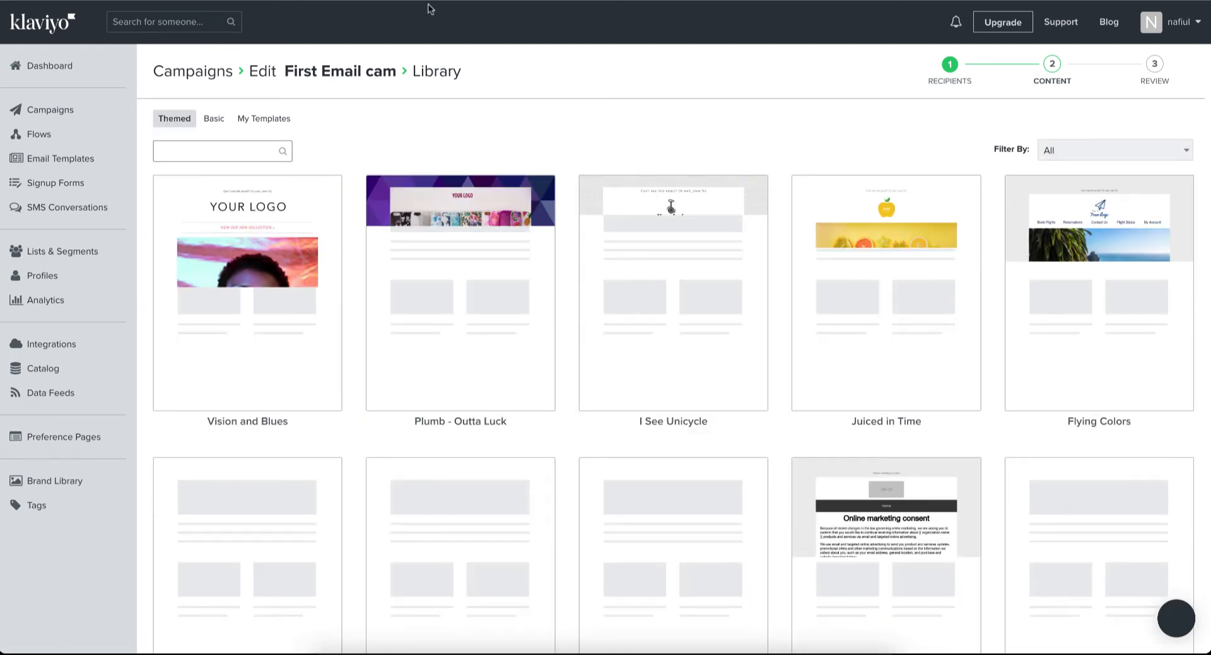
pyautogui.scroll(-10, 617, 317)
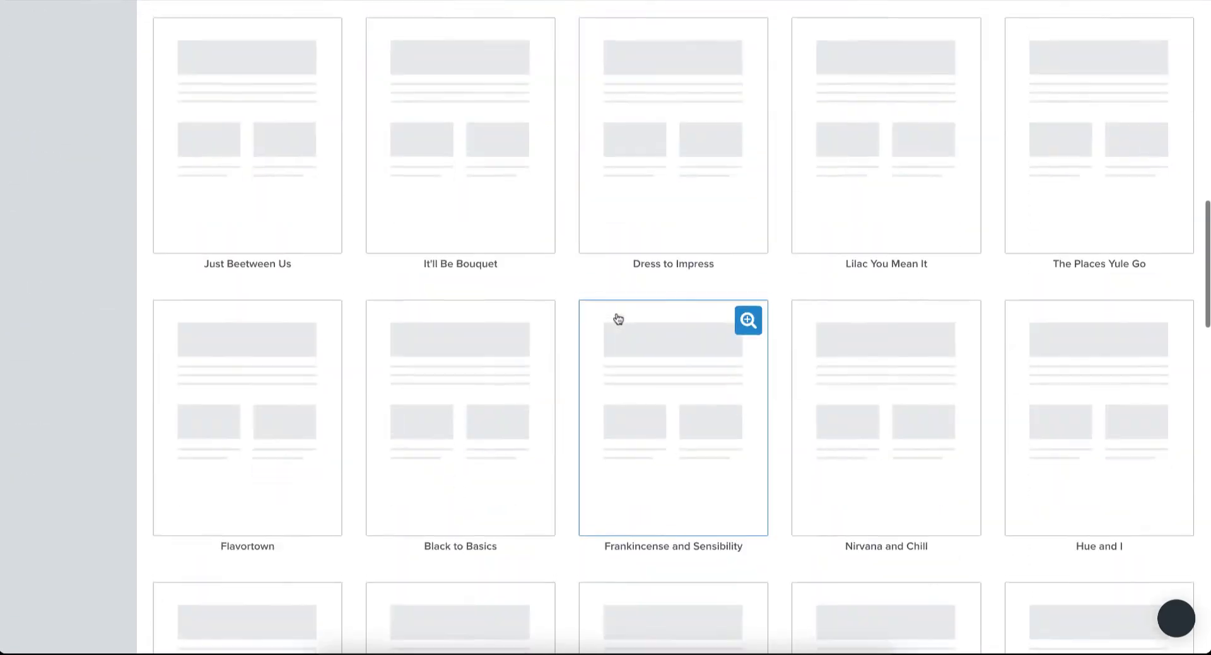
pyautogui.scroll(10, 618, 319)
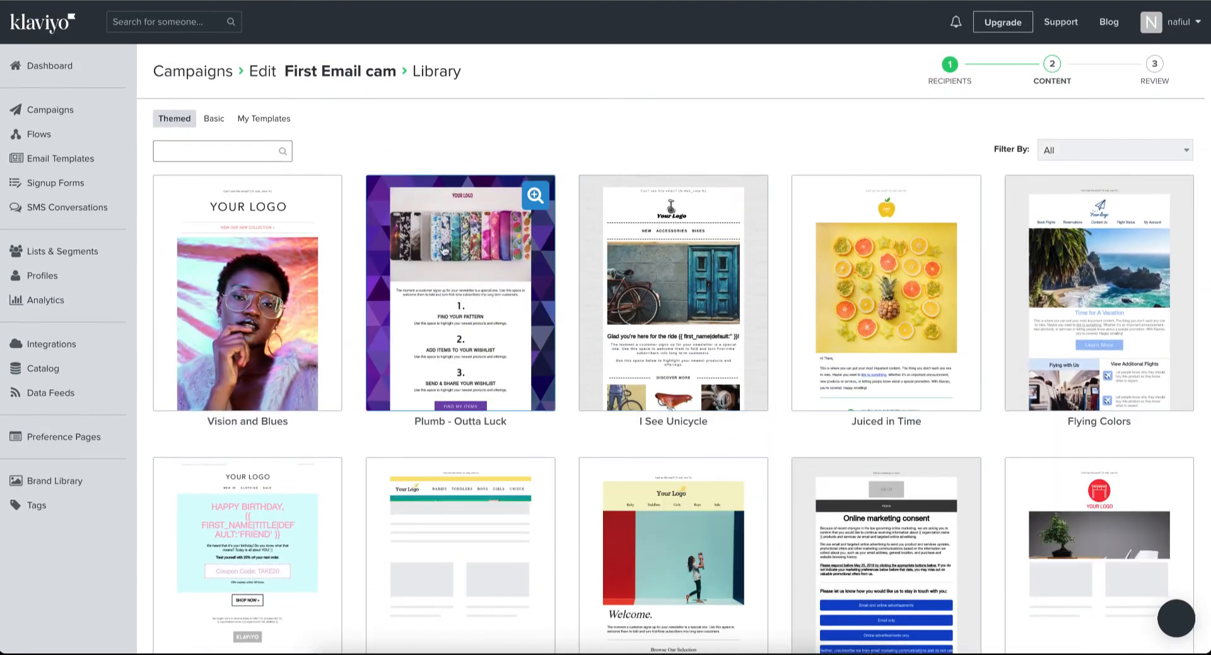
pyautogui.scroll(-8, 514, 327)
pyautogui.scroll(8, 514, 327)
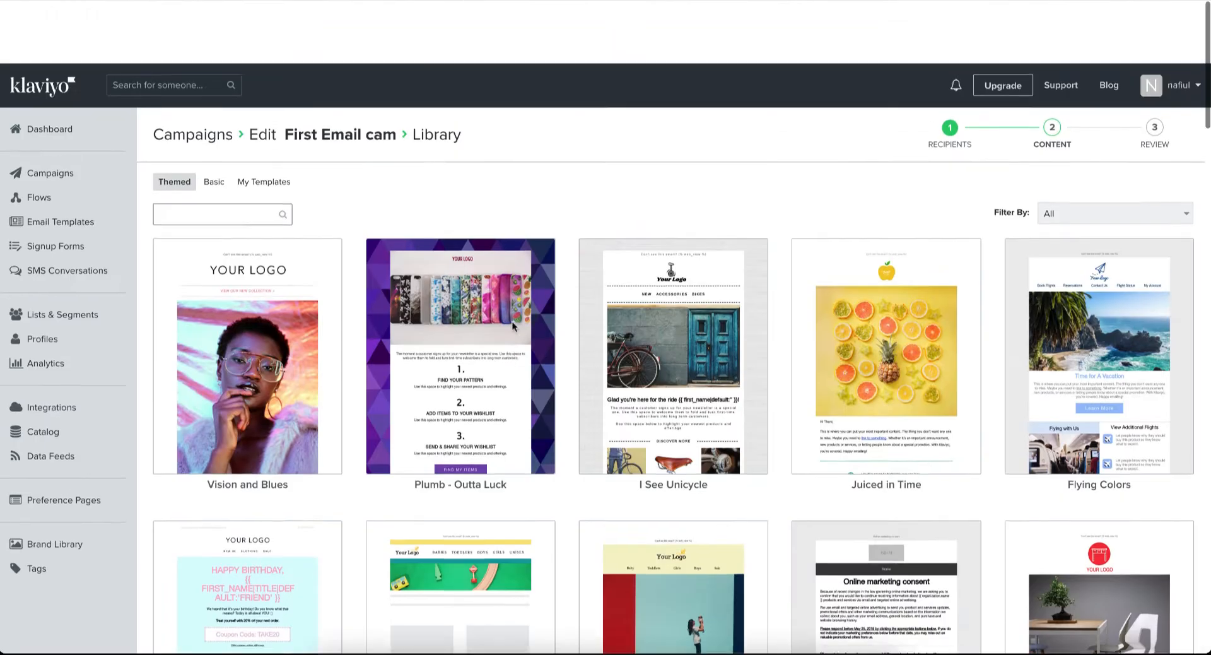
pyautogui.scroll(-1, 725, 479)
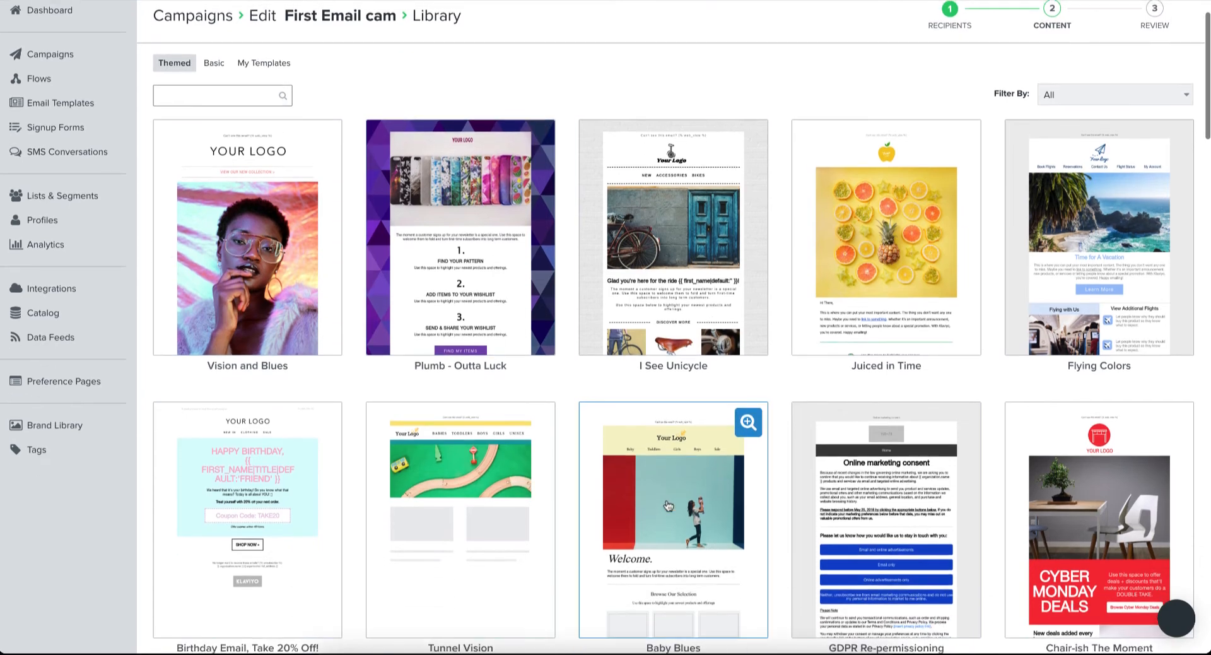
pyautogui.scroll(-4, 1066, 277)
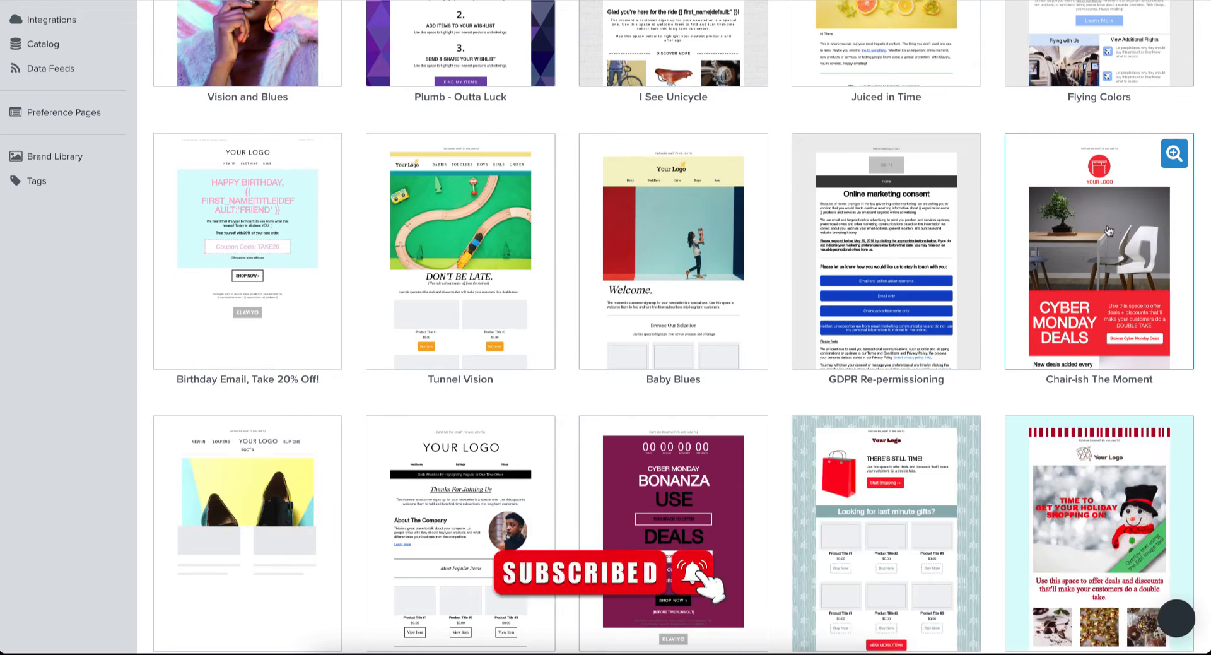
pyautogui.scroll(5, 514, 193)
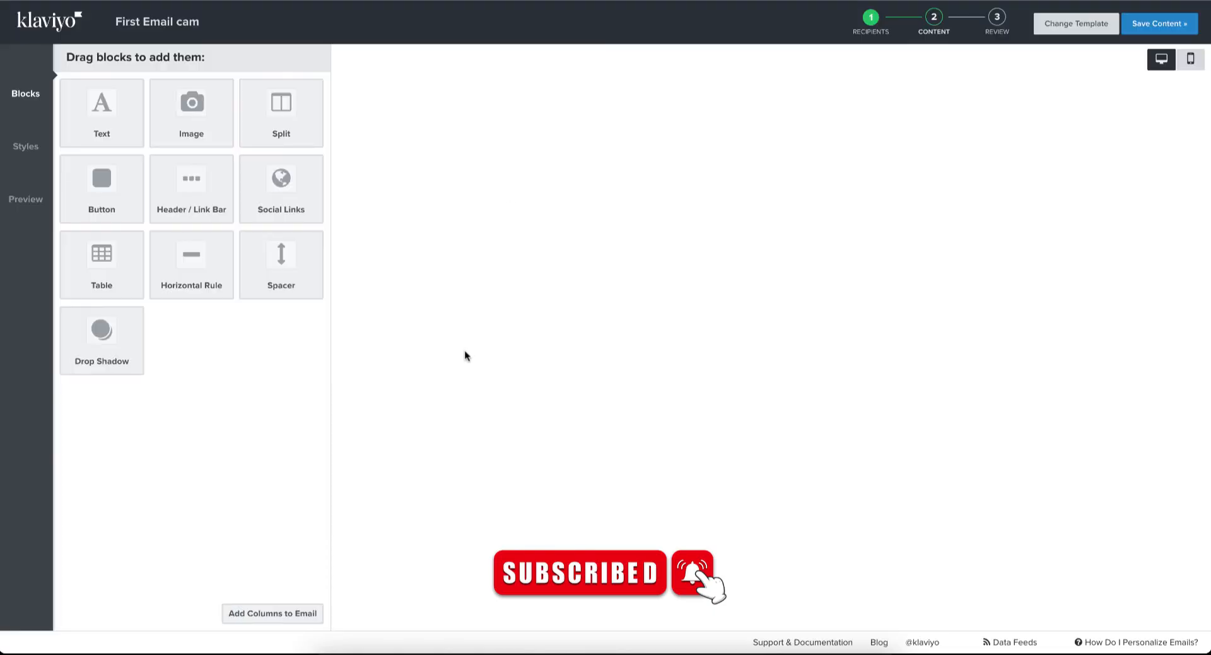
# Step: Look through the whole template and view the image settings of the logo block and the main table-and-chairs photo
pyautogui.scroll(-5, 845, 446)
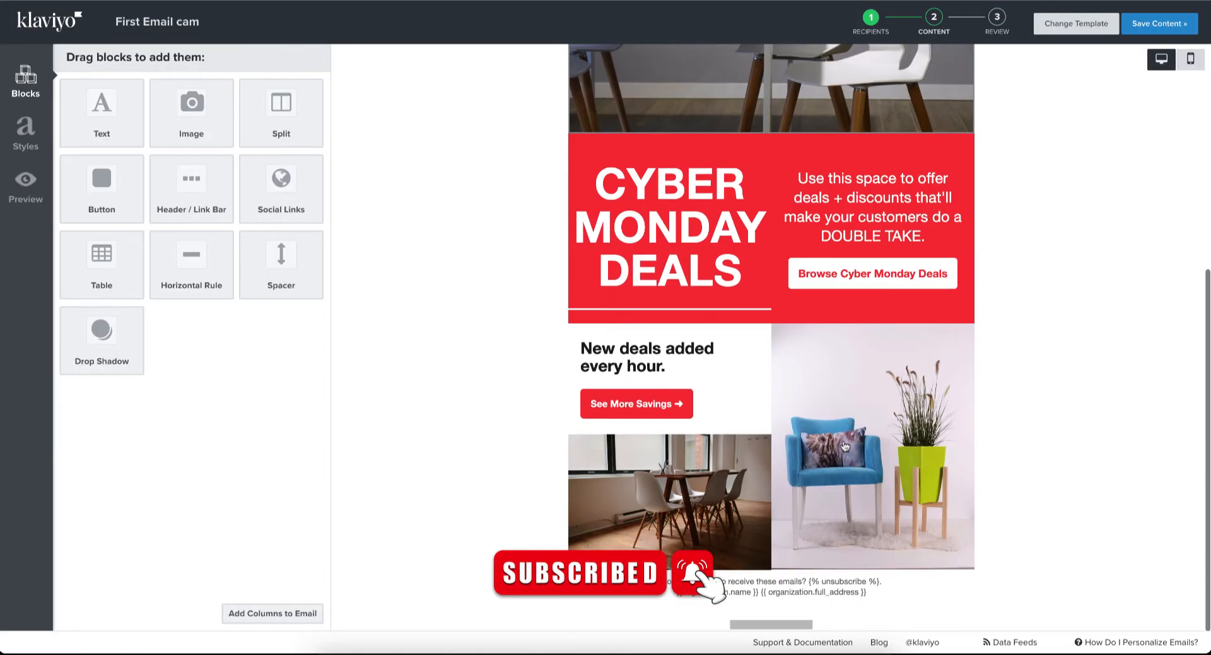
pyautogui.scroll(5, 845, 446)
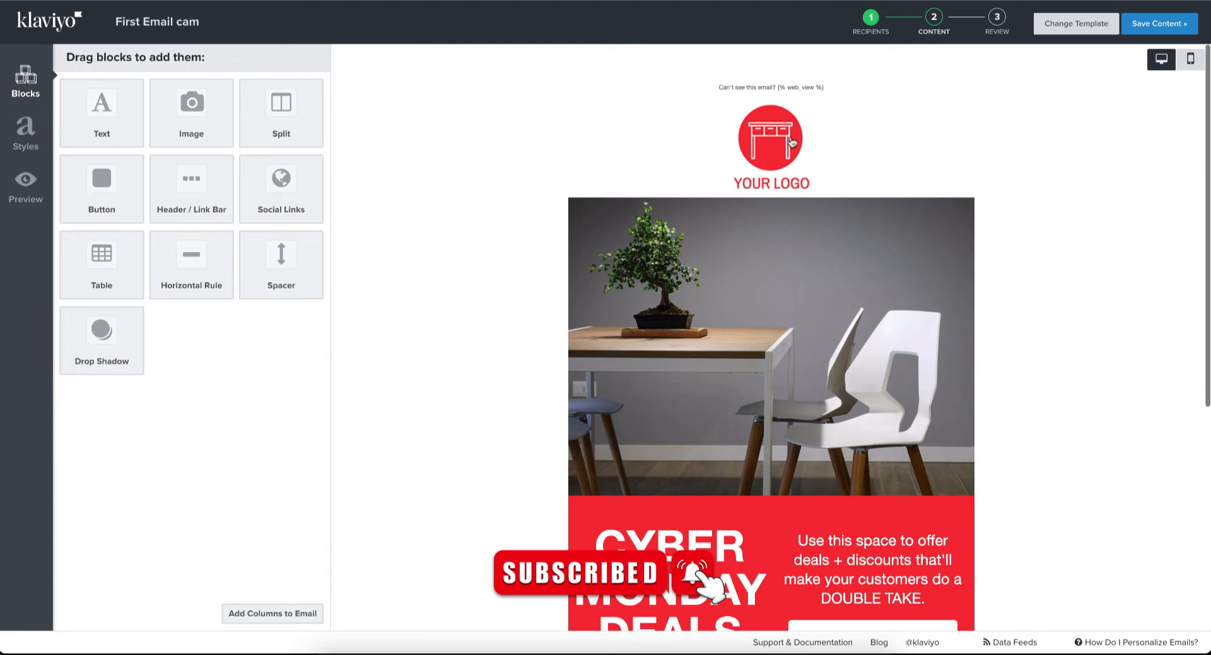
pyautogui.click(785, 184)
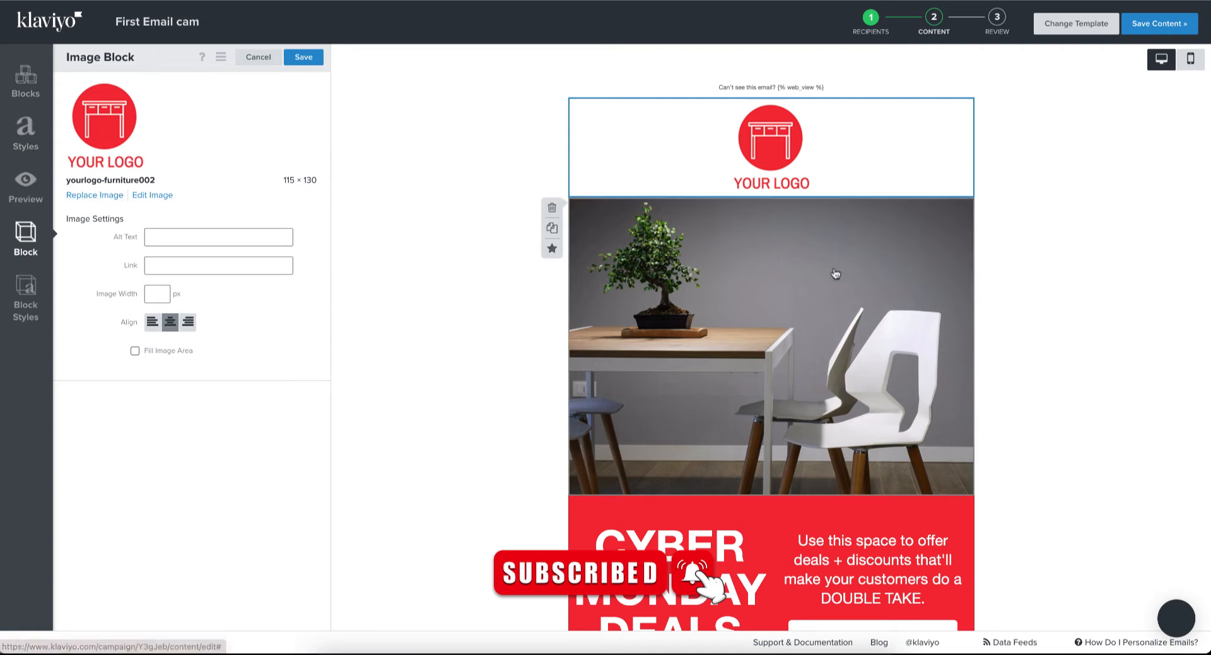
pyautogui.click(798, 273)
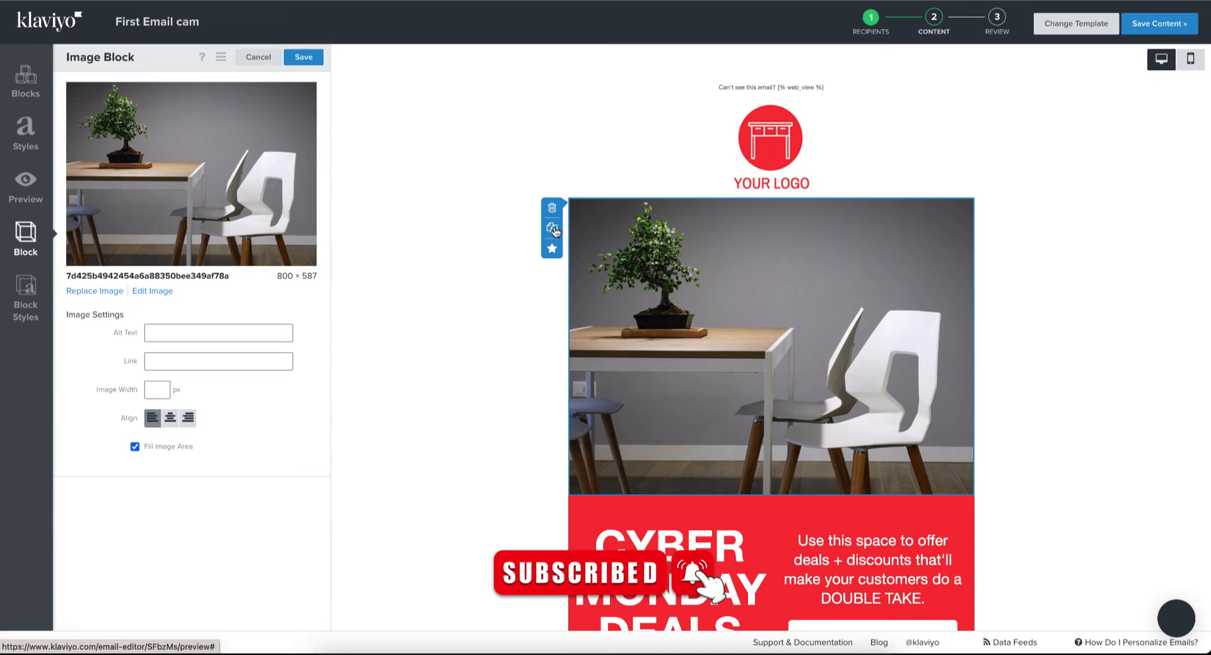
# Step: View the "CYBER MONDAY DEALS" heading block and the discount paragraph beside it, checking the paragraph's editable text
pyautogui.scroll(-7, 651, 156)
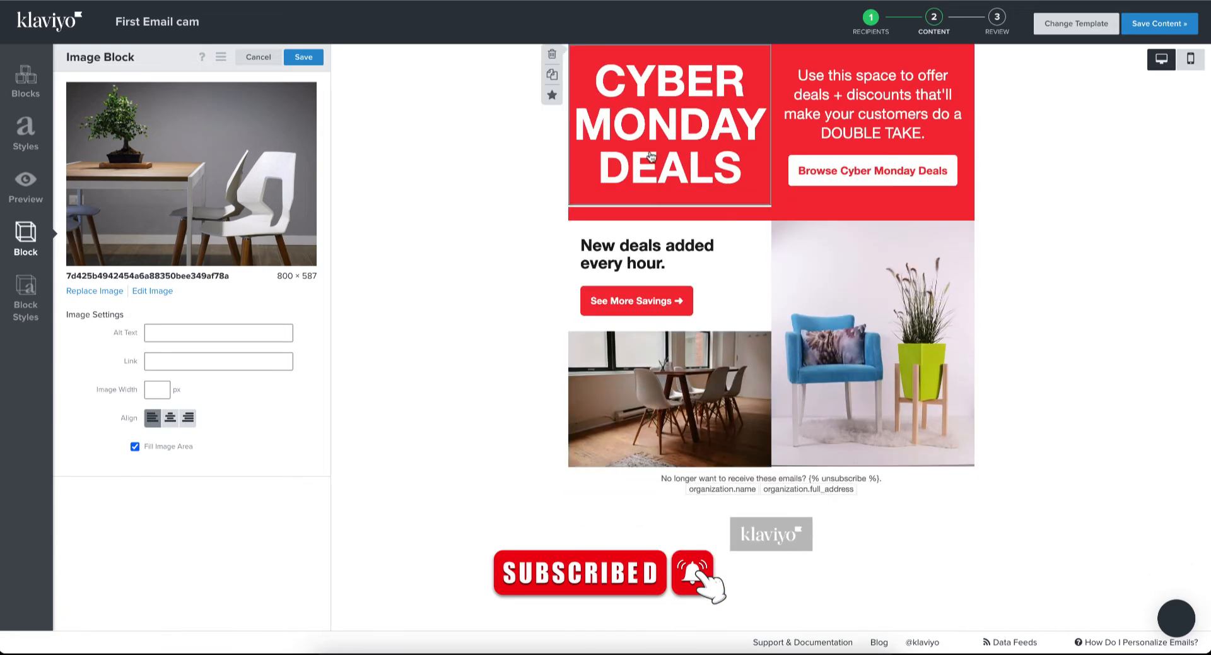
pyautogui.click(651, 156)
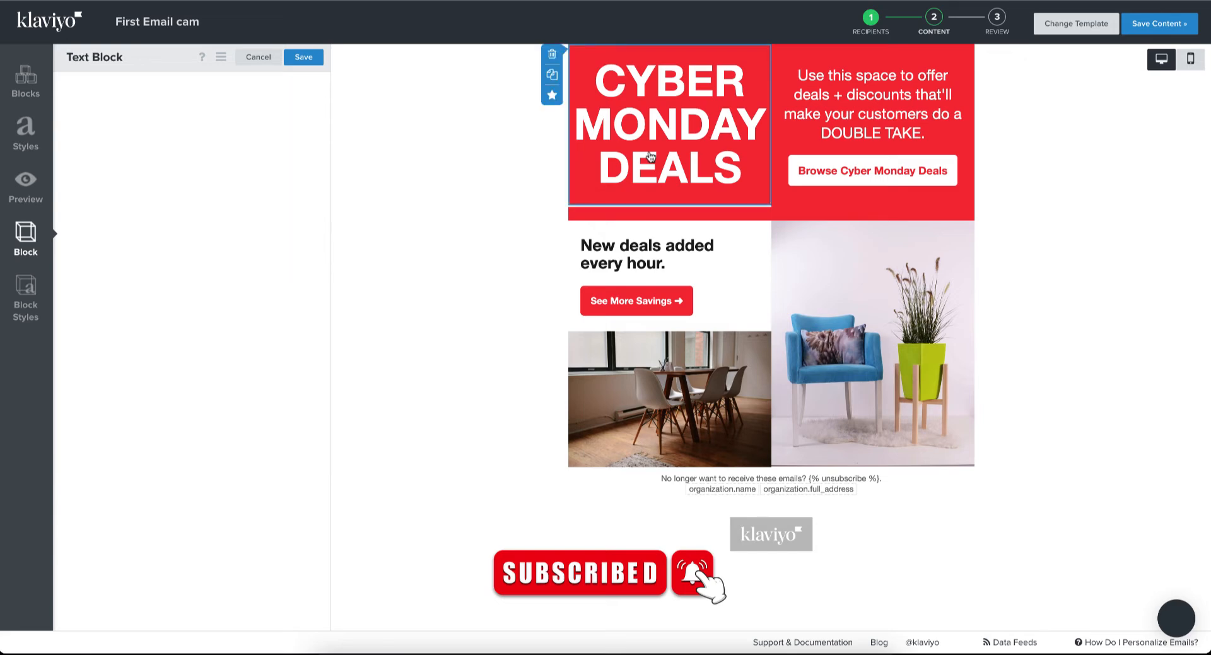
pyautogui.scroll(2, 652, 156)
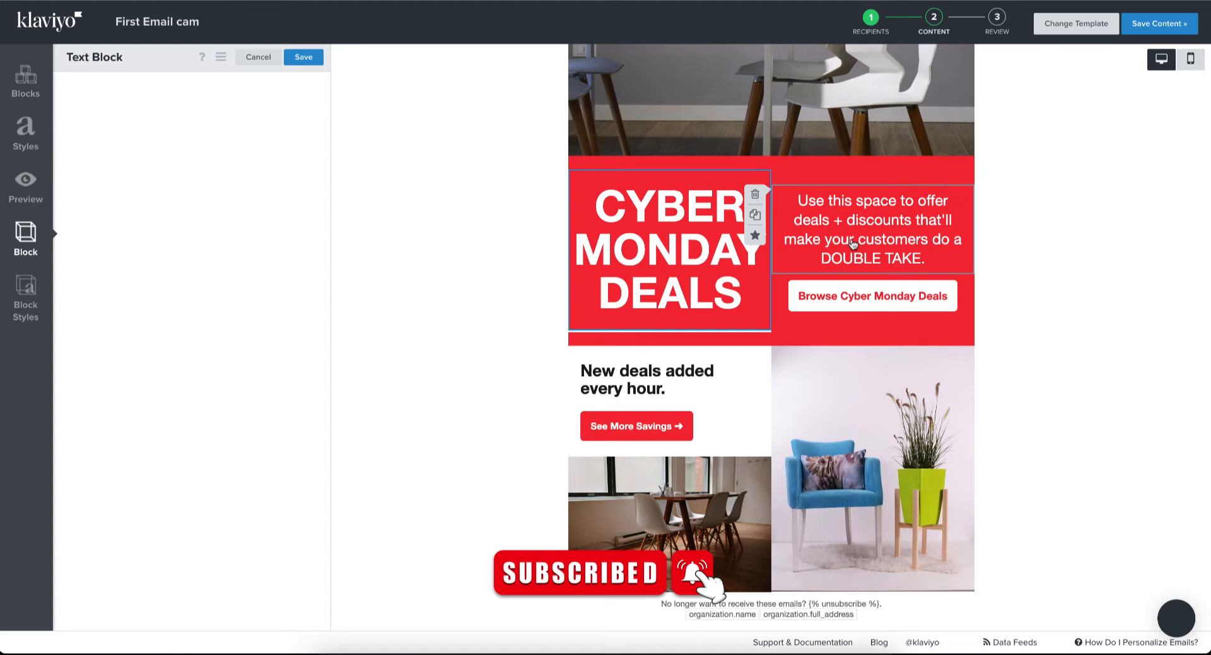
pyautogui.click(852, 244)
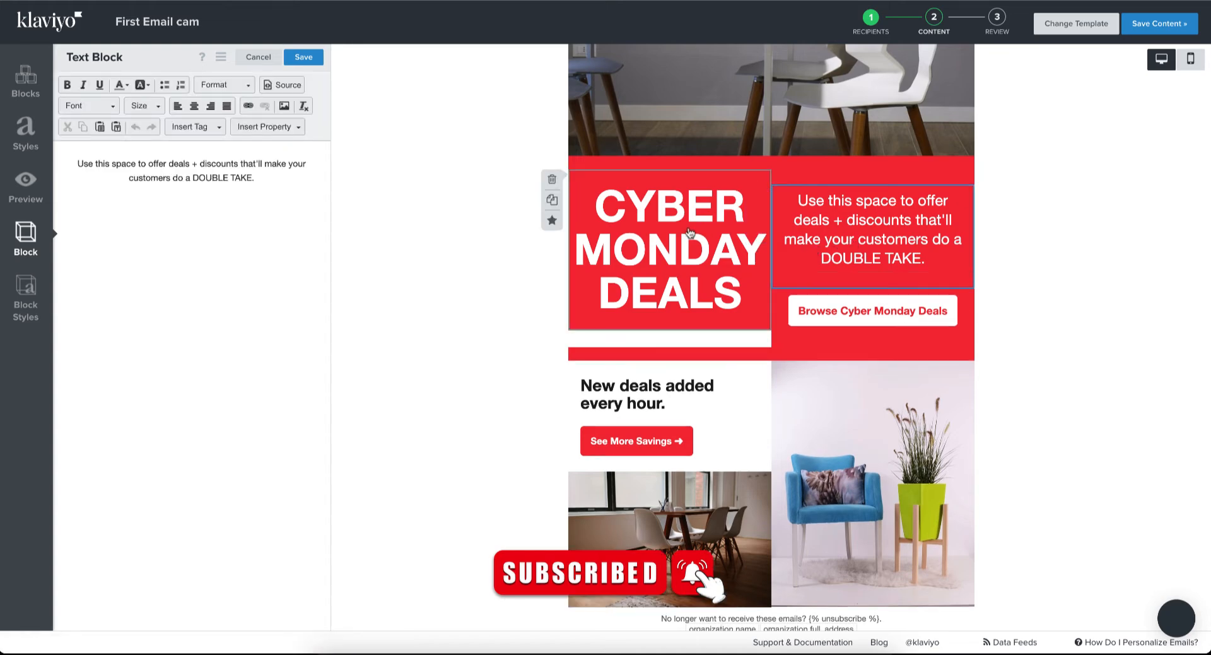
pyautogui.tripleClick(144, 162)
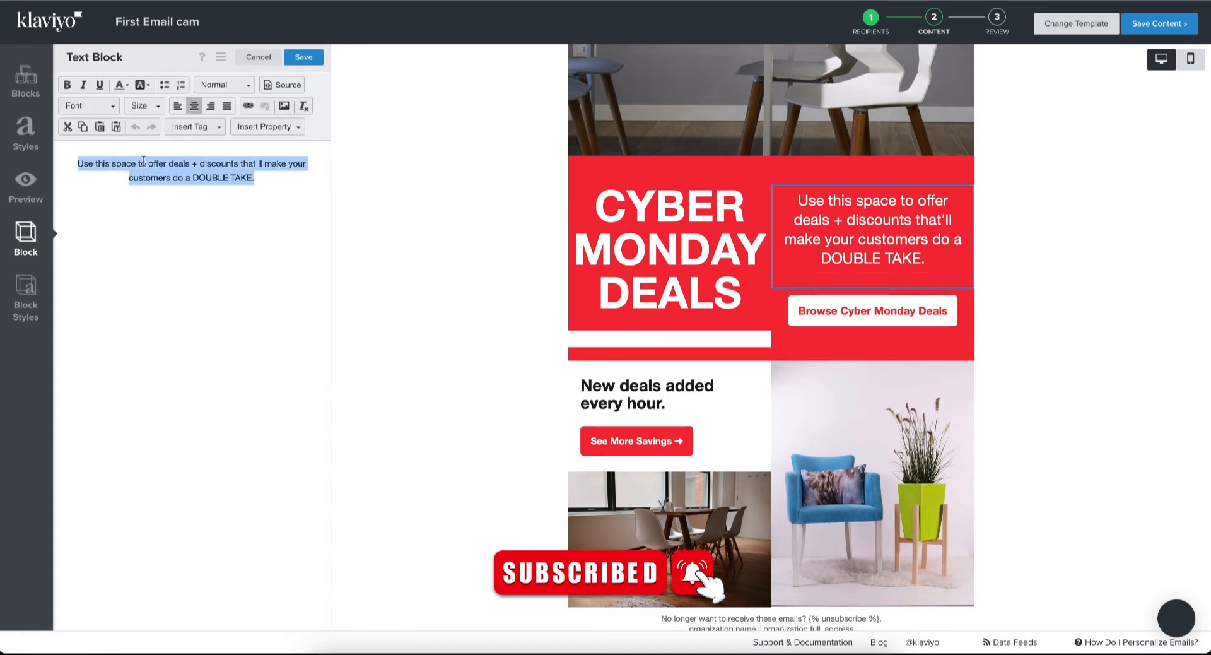
pyautogui.click(238, 189)
pyautogui.moveTo(278, 189); pyautogui.dragTo(49, 146)
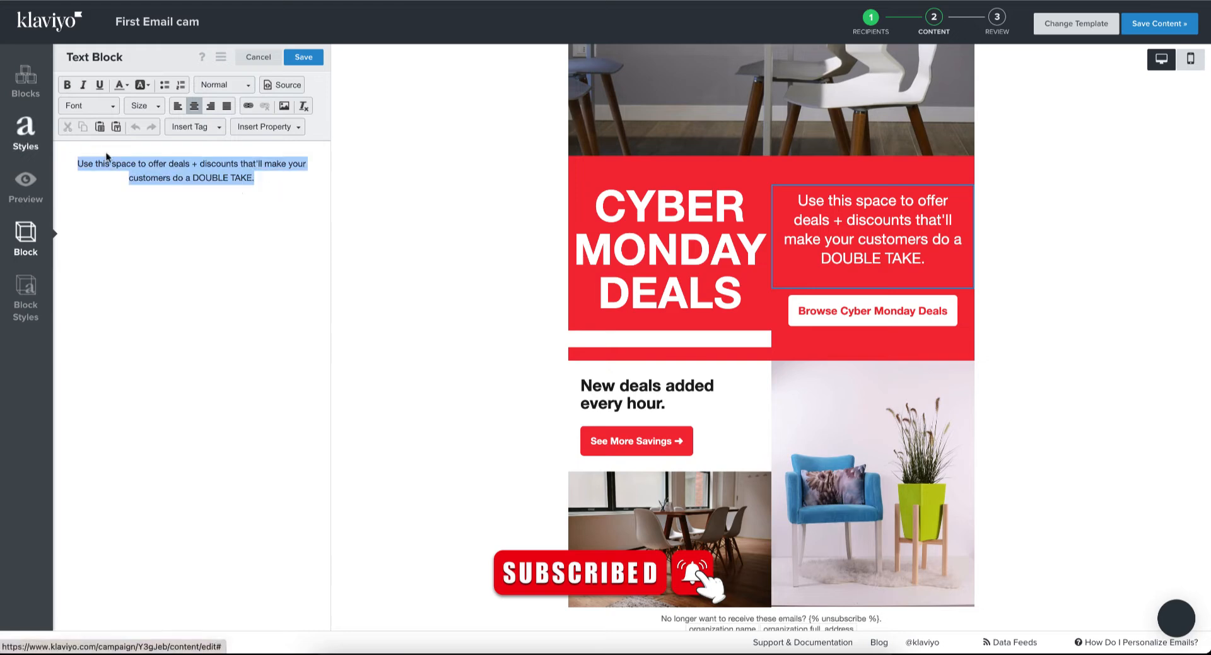
# Step: Check the link and width options of the "Browse Cyber Monday Deals" button and change its text to "BUY NOW"
pyautogui.click(904, 310)
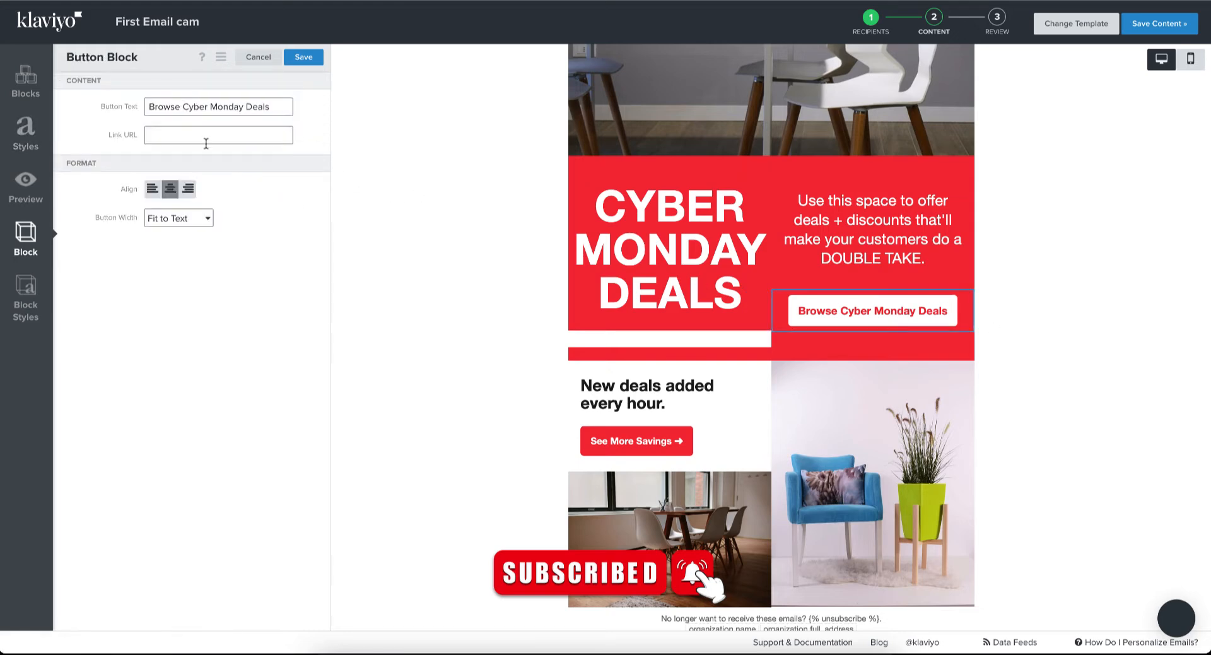
pyautogui.click(163, 130)
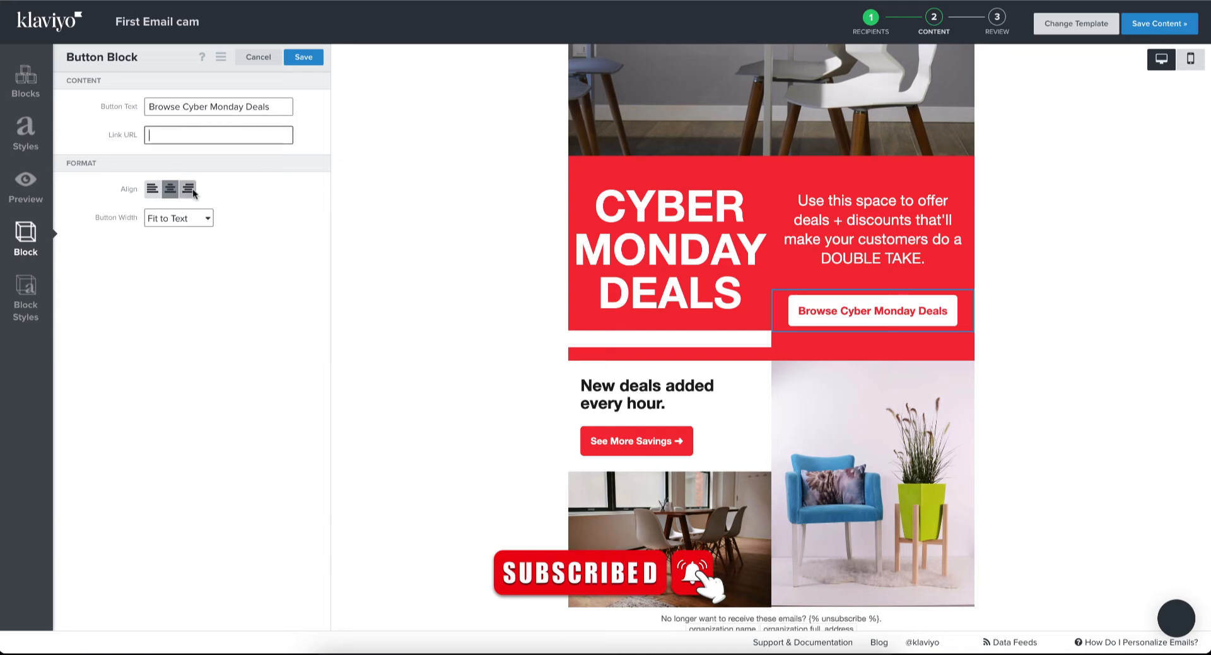
pyautogui.click(205, 218)
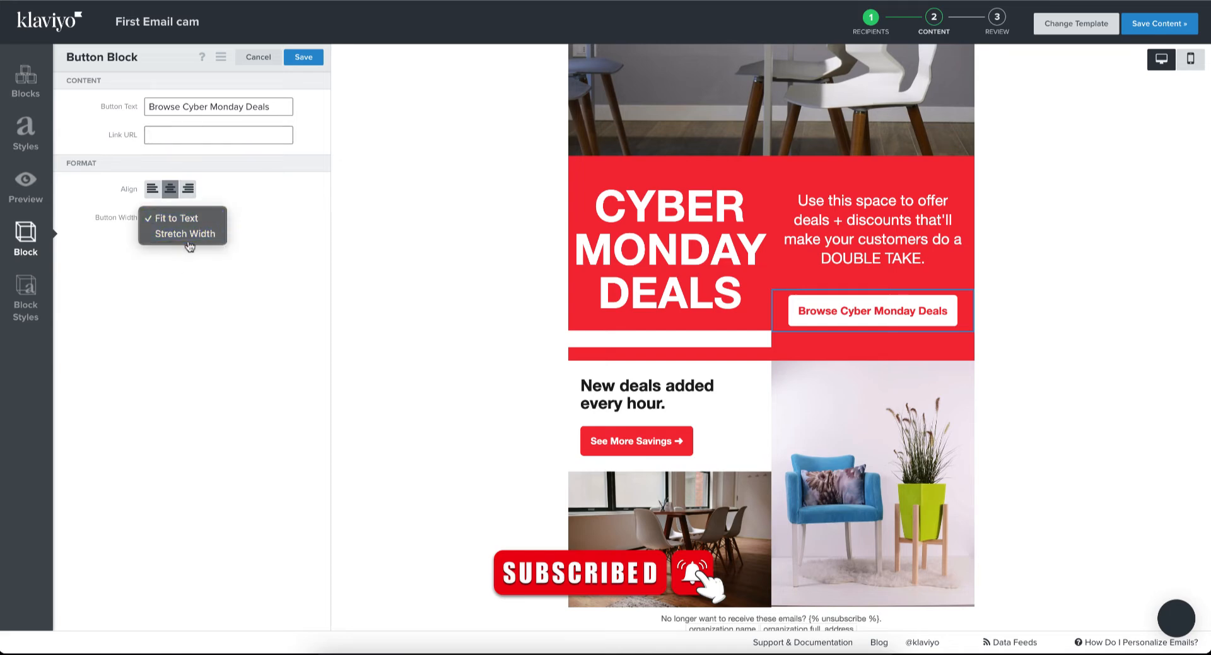
pyautogui.click(169, 348)
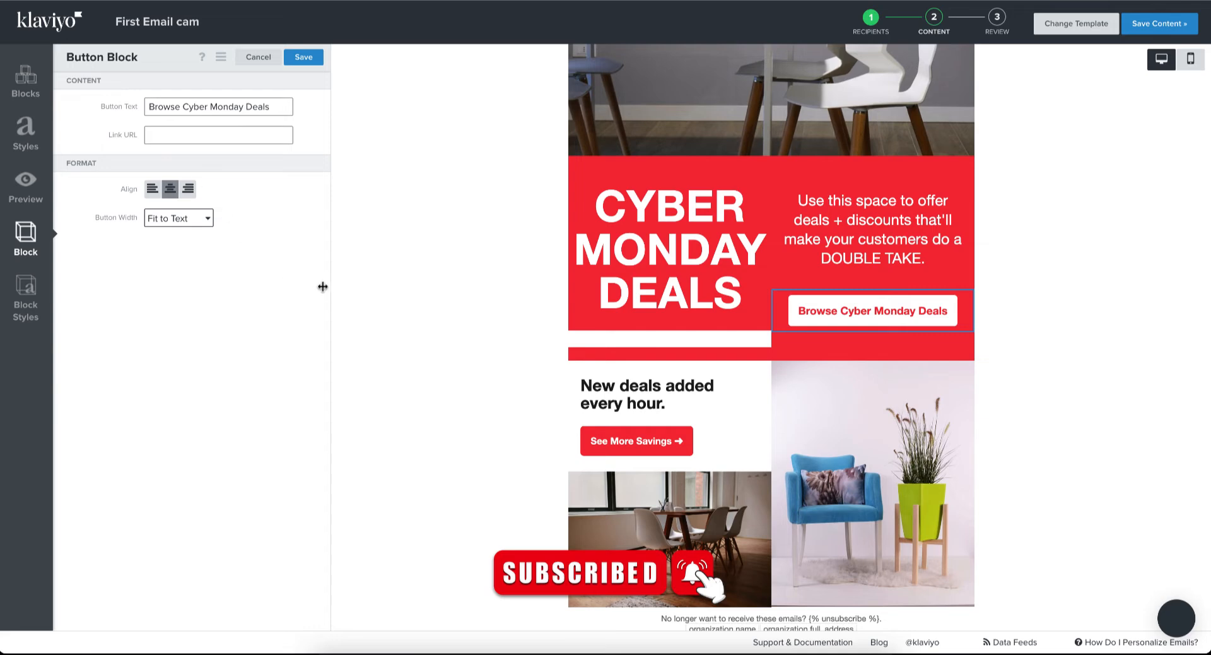
pyautogui.click(172, 130)
pyautogui.tripleClick(286, 106)
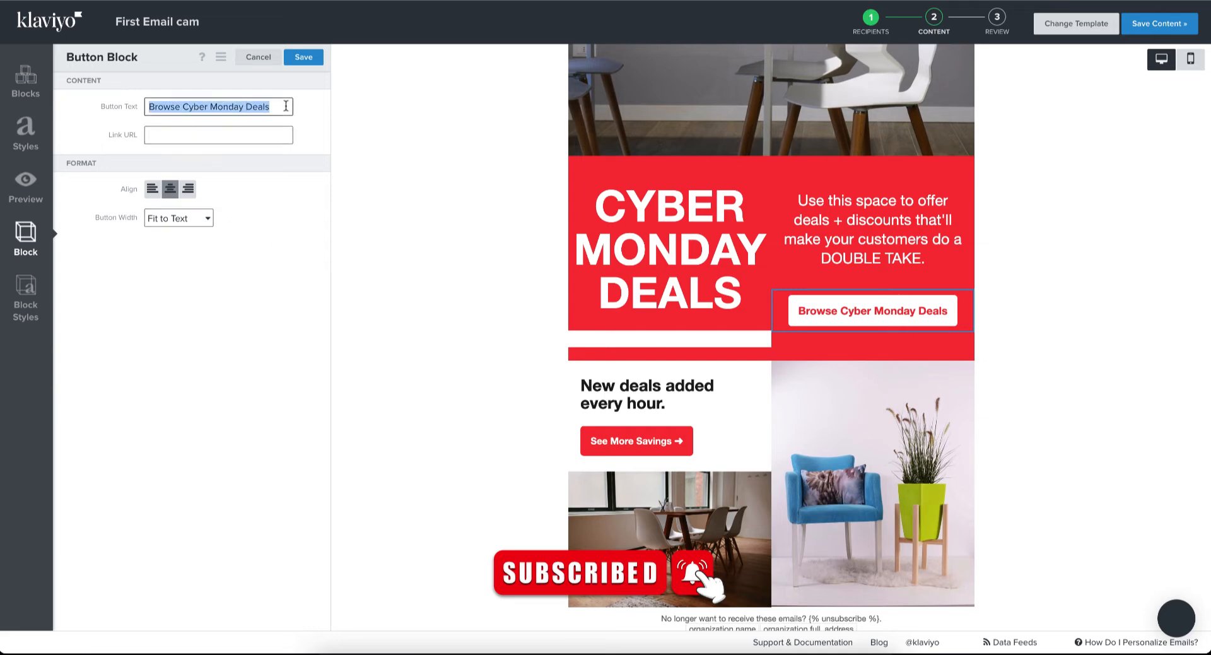
pyautogui.write('BUY ')
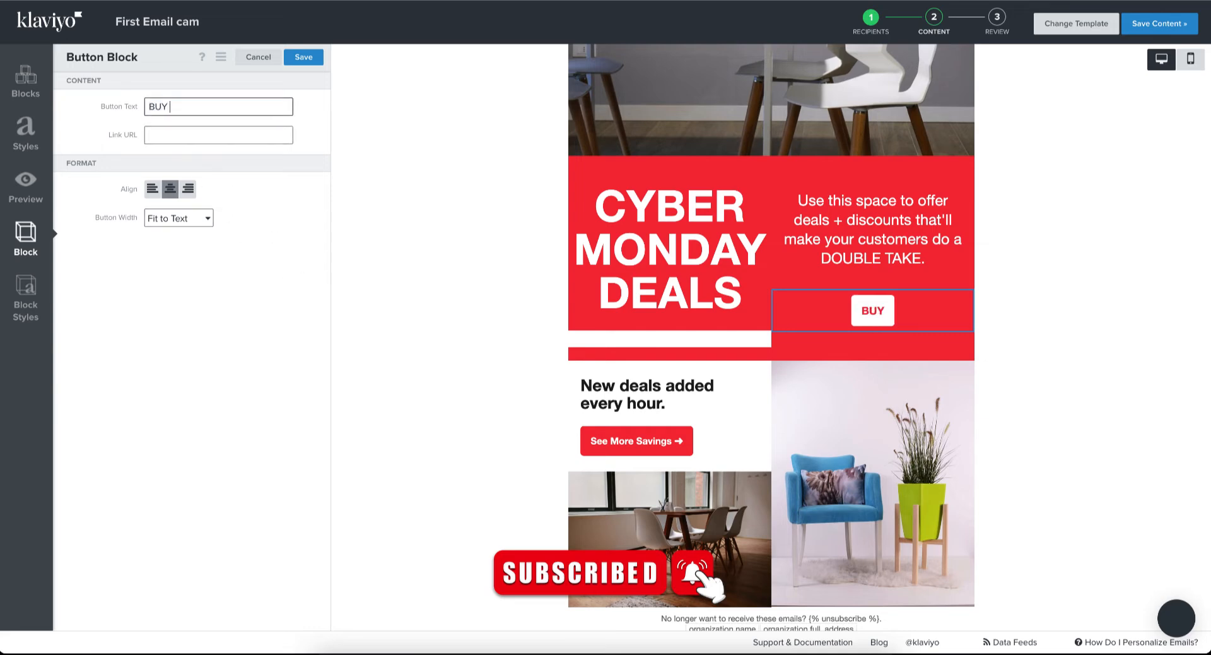
pyautogui.write('NOW')
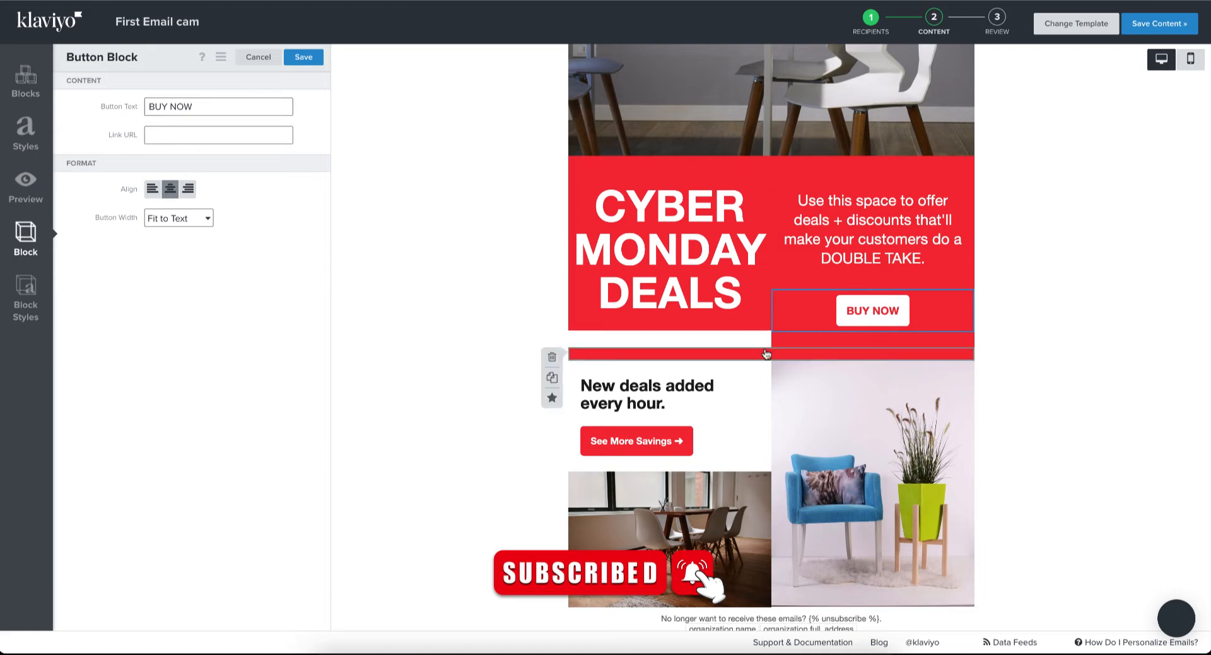
# Step: Examine the "New deals added every hour." text, the dining-table image and the unsubscribe footer, close the block editor and look through the template
pyautogui.scroll(-2, 669, 289)
pyautogui.click(670, 289)
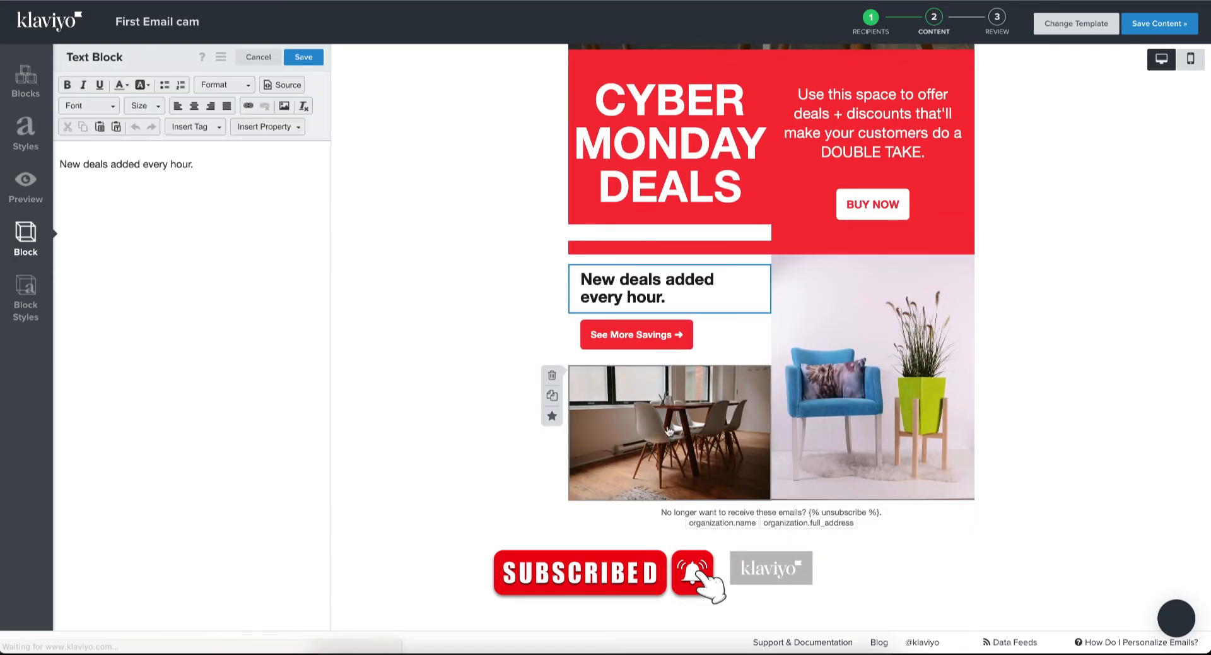
pyautogui.click(826, 281)
pyautogui.click(732, 482)
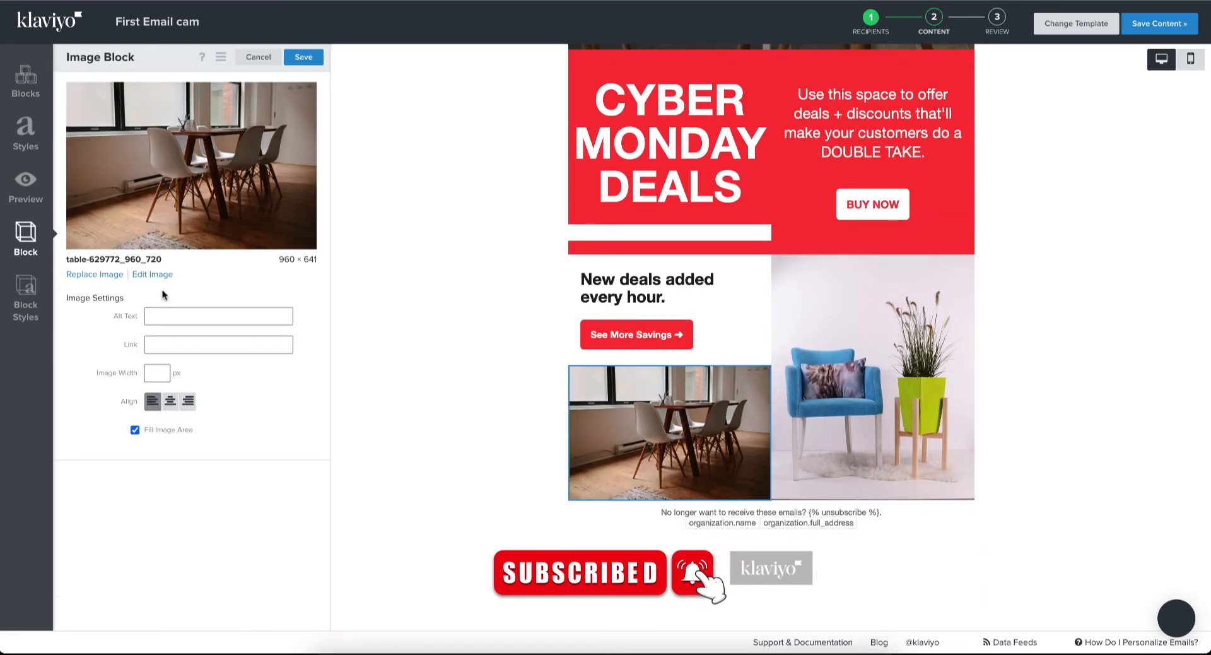
pyautogui.click(631, 508)
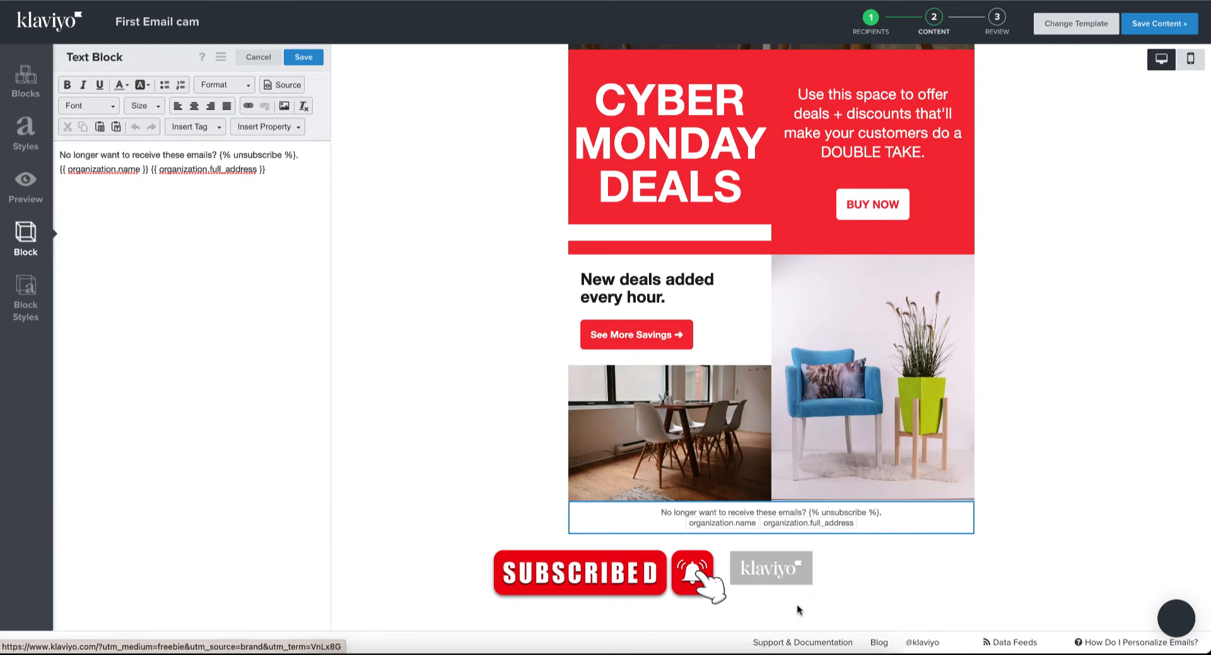
pyautogui.scroll(7, 789, 594)
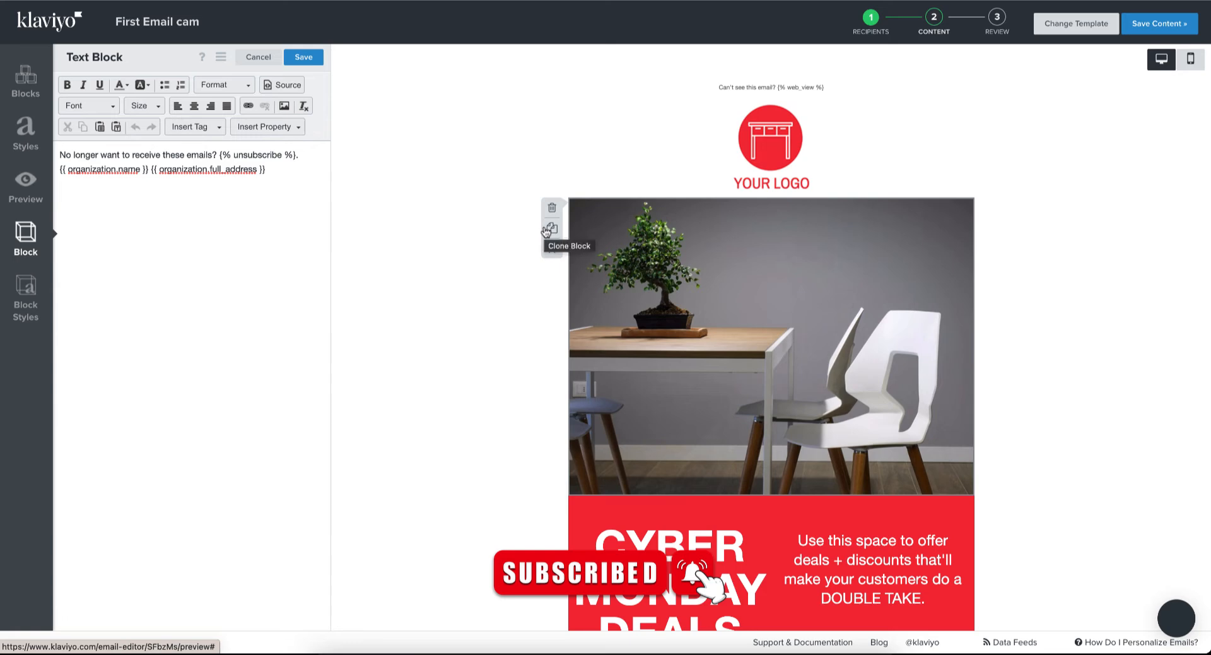
pyautogui.click(258, 57)
pyautogui.scroll(-5, 764, 356)
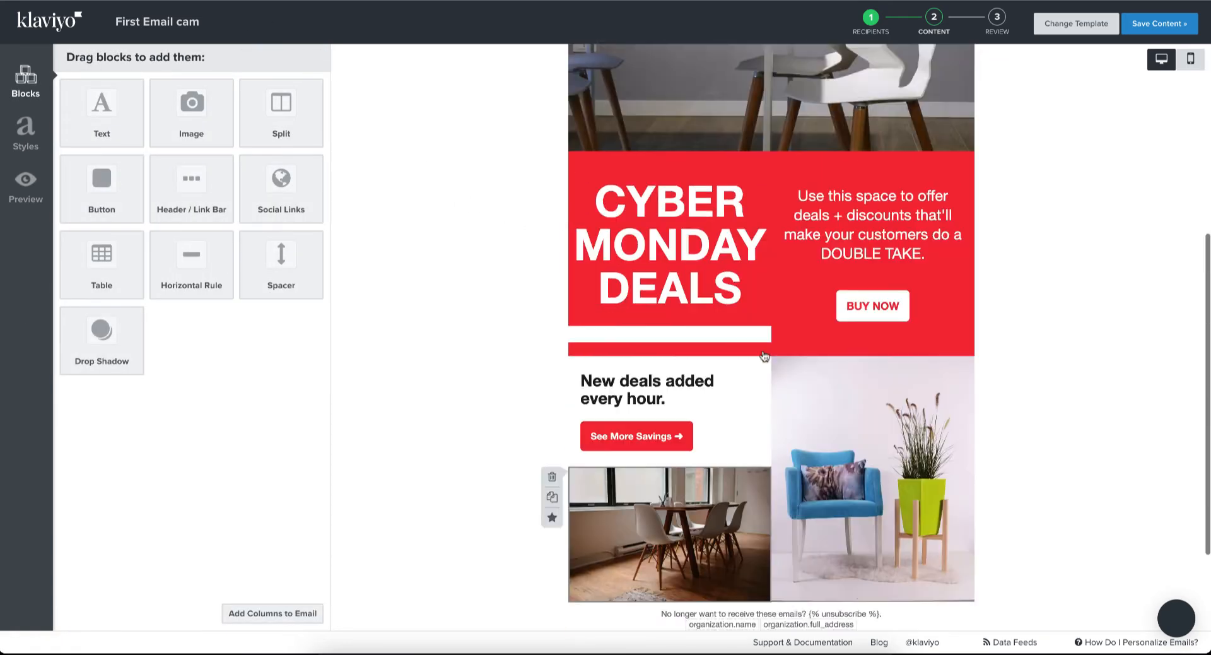
pyautogui.scroll(5, 764, 356)
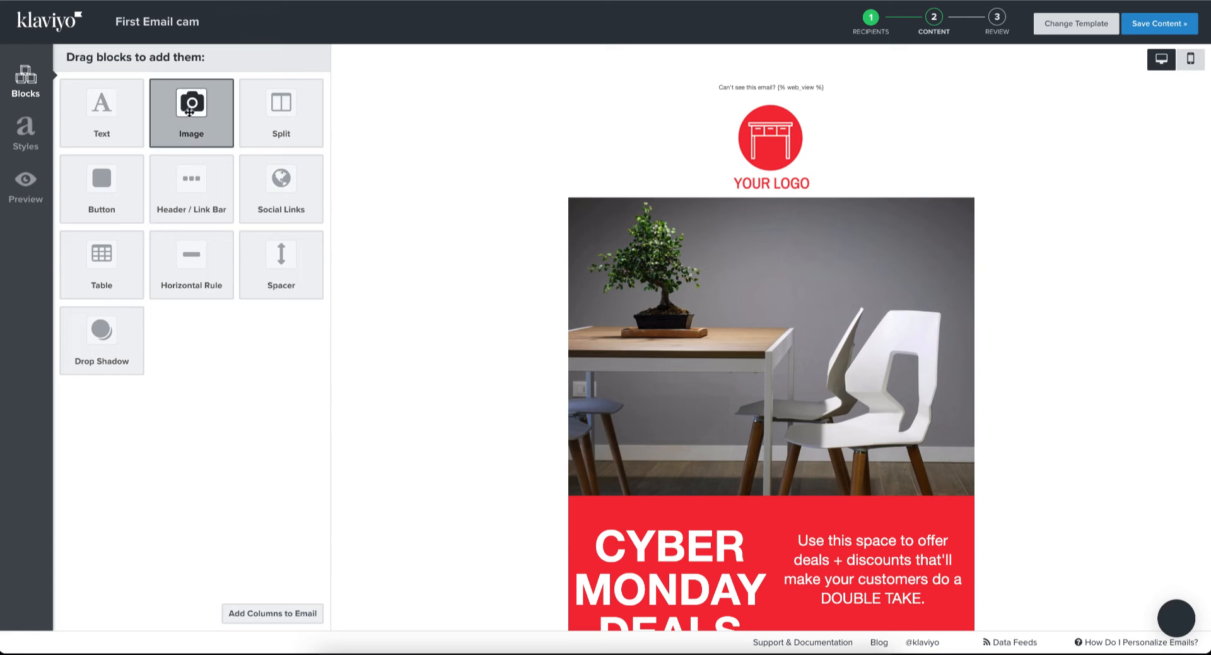
# Step: Try out an image block between the logo and the main photo, view the image library, and delete the block
pyautogui.moveTo(186, 107); pyautogui.dragTo(685, 179)
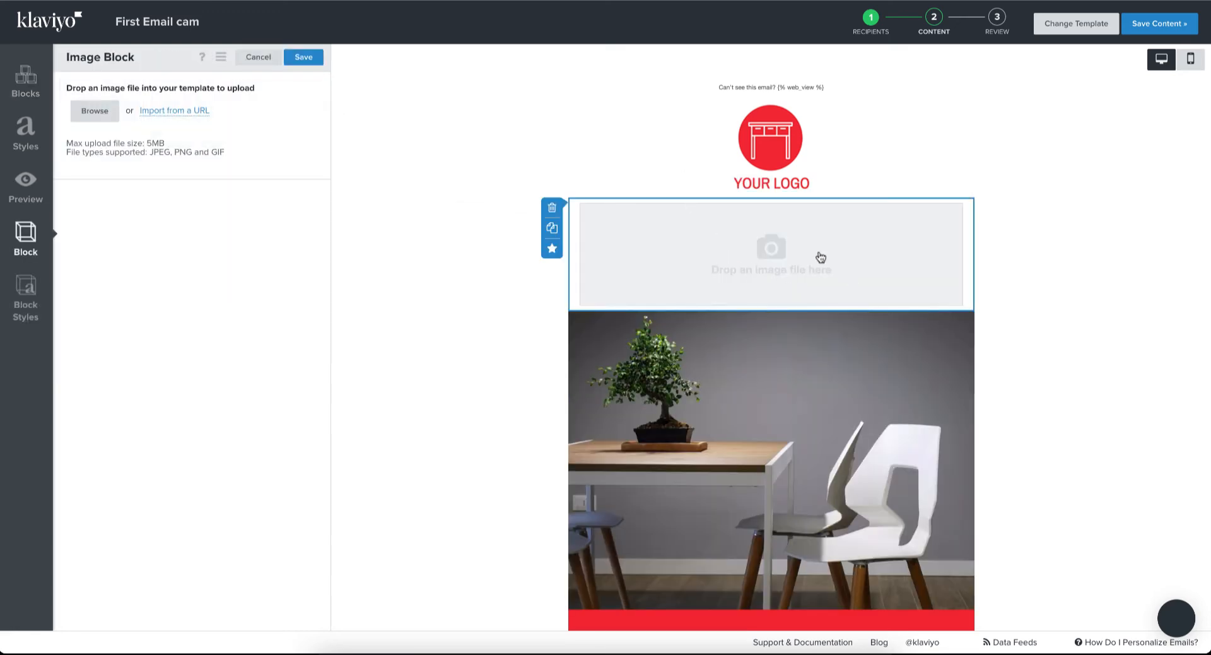
pyautogui.click(817, 253)
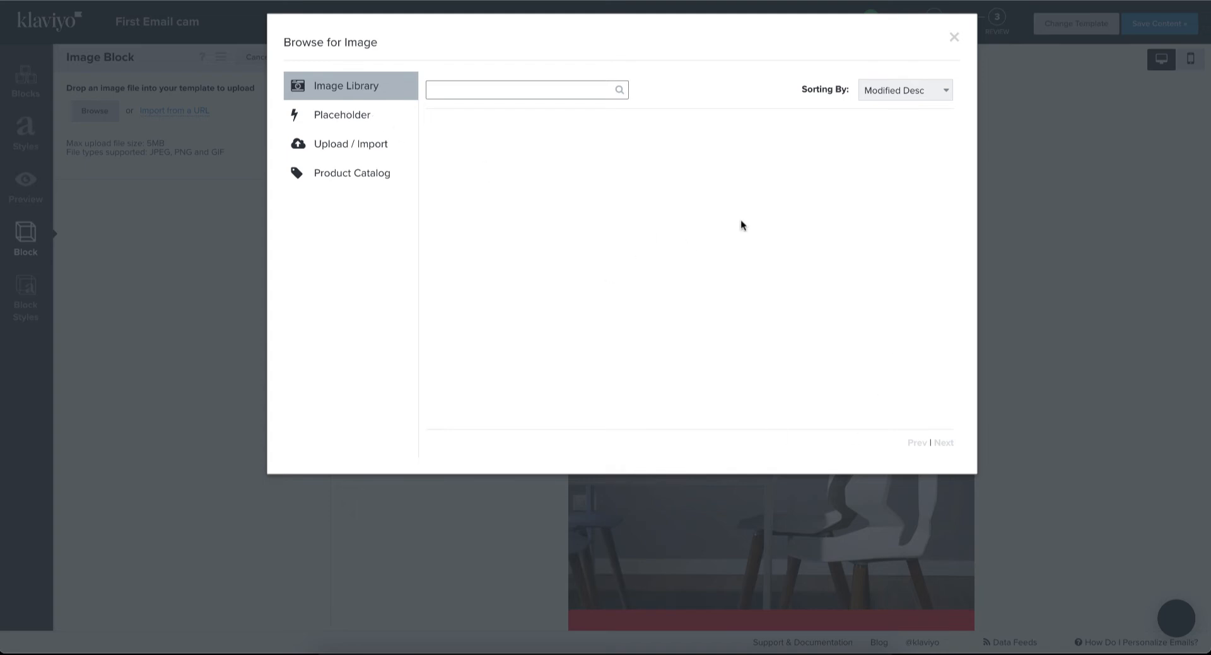
pyautogui.click(953, 38)
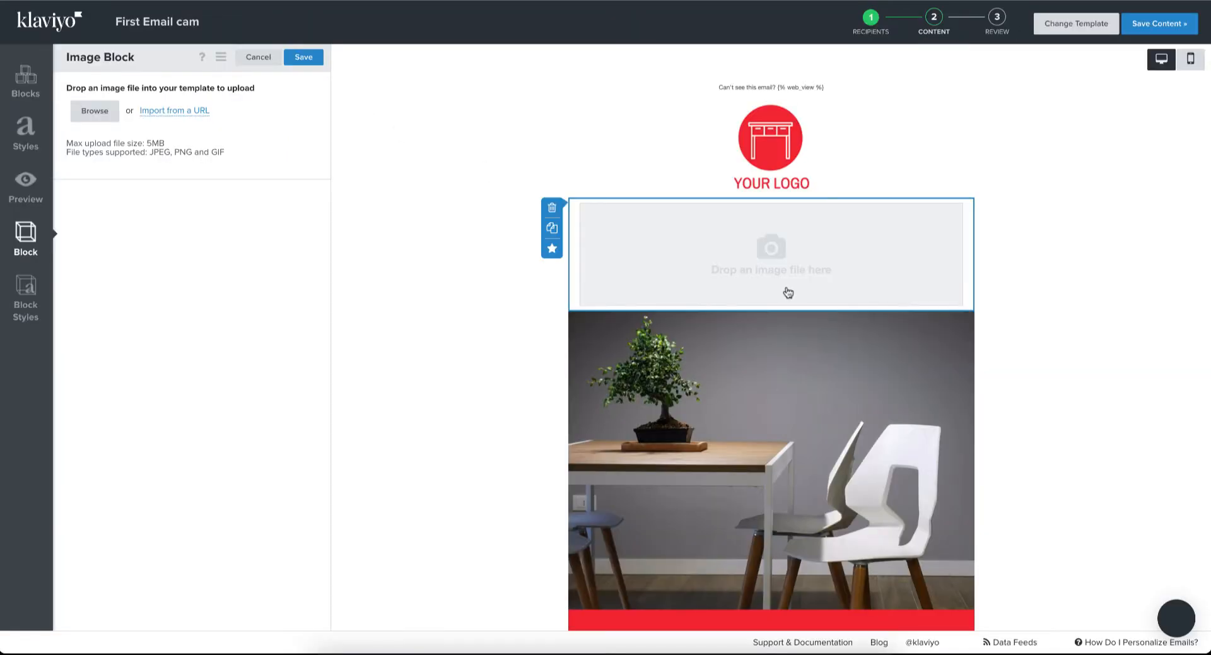
pyautogui.click(551, 207)
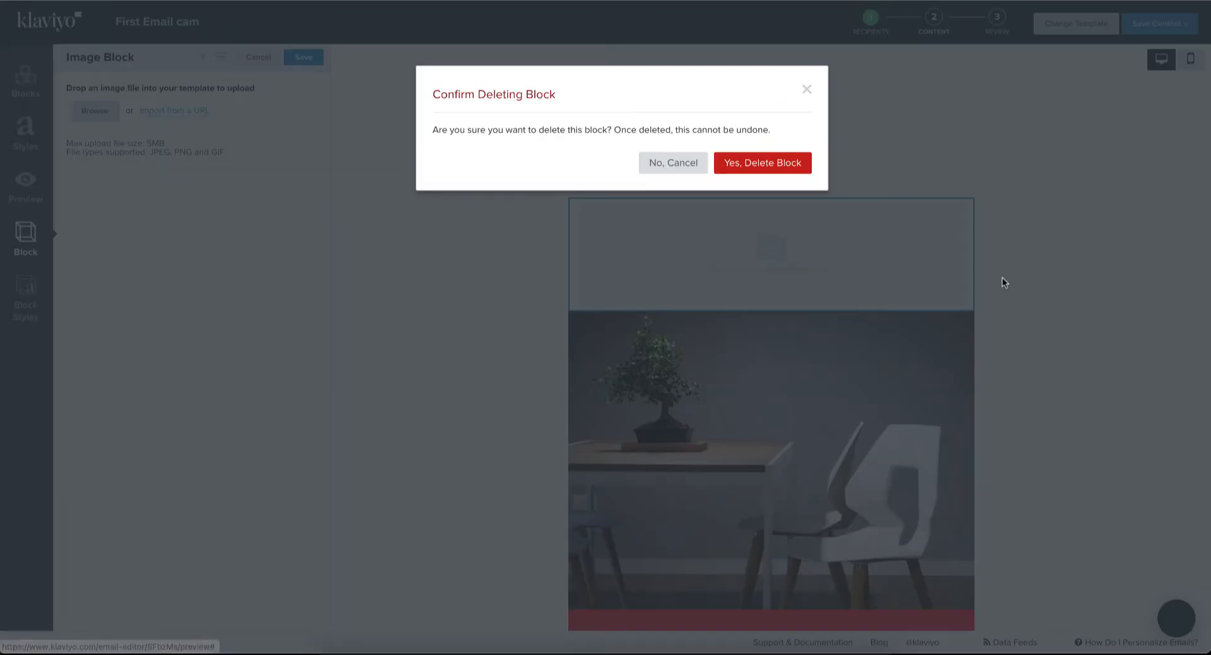
pyautogui.click(792, 175)
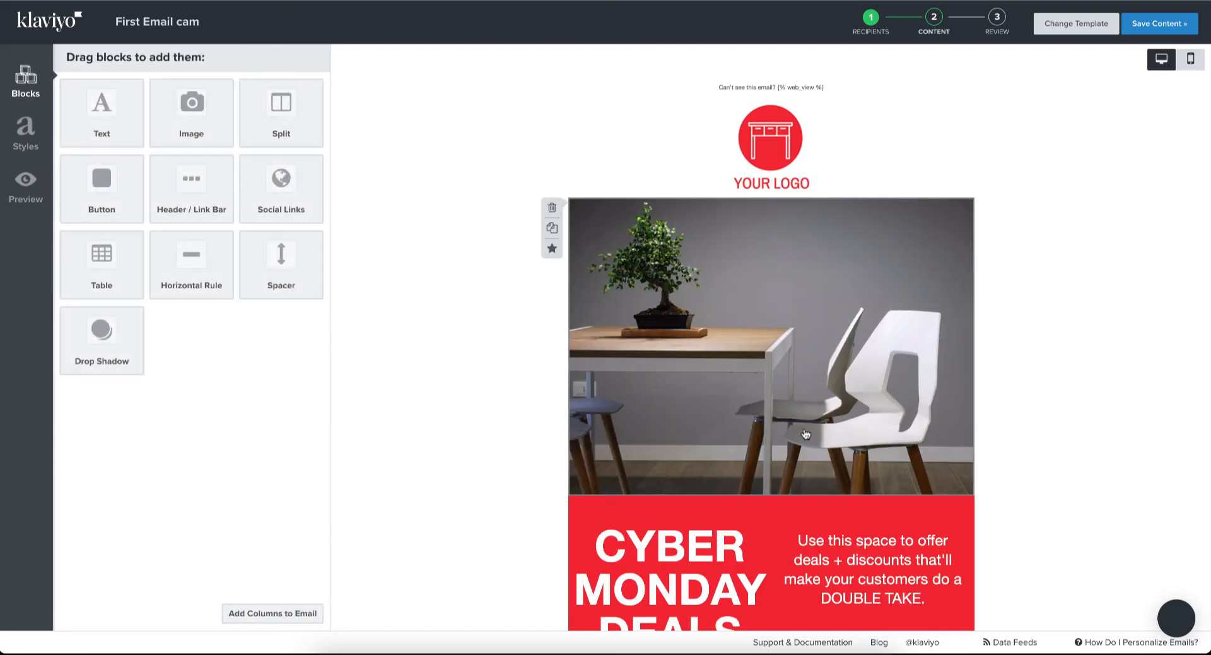
# Step: Save the email content, check the email preview and continue to the campaign review
pyautogui.click(1157, 23)
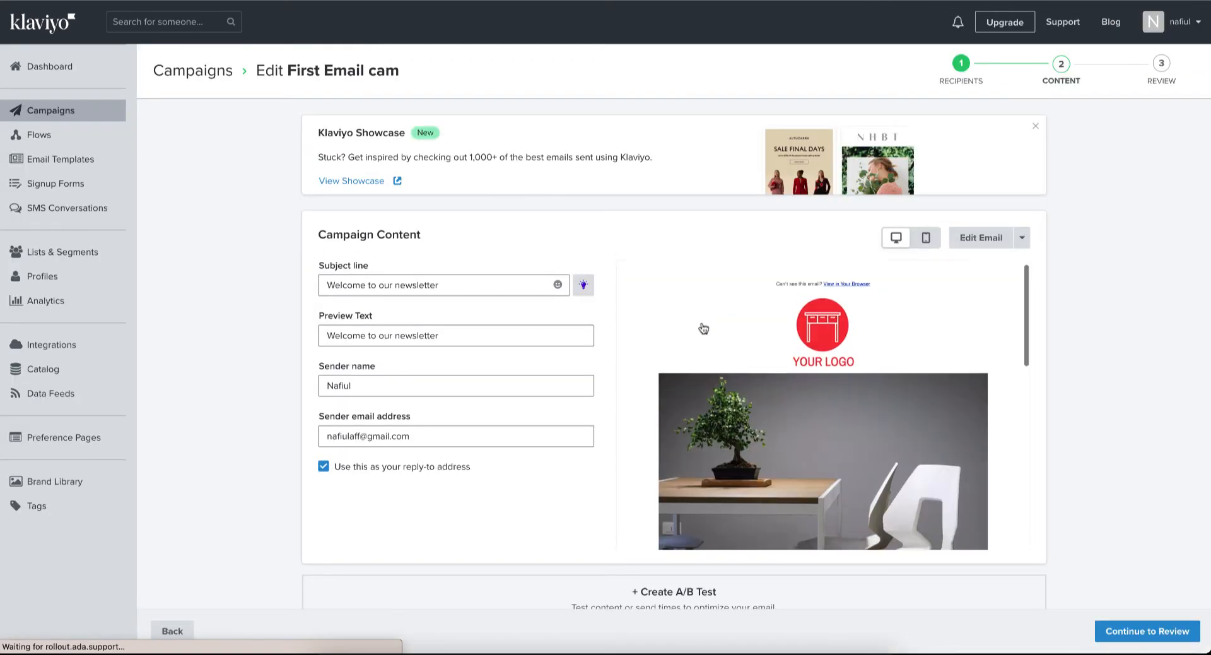
pyautogui.scroll(-5, 703, 327)
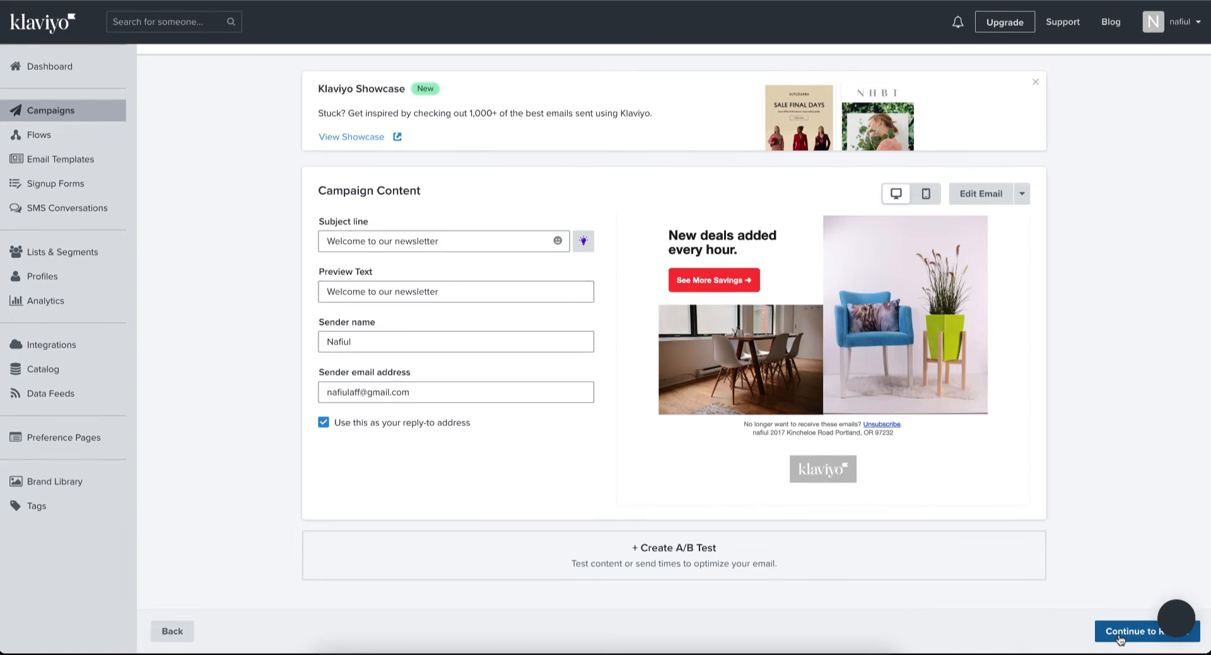
pyautogui.click(1120, 637)
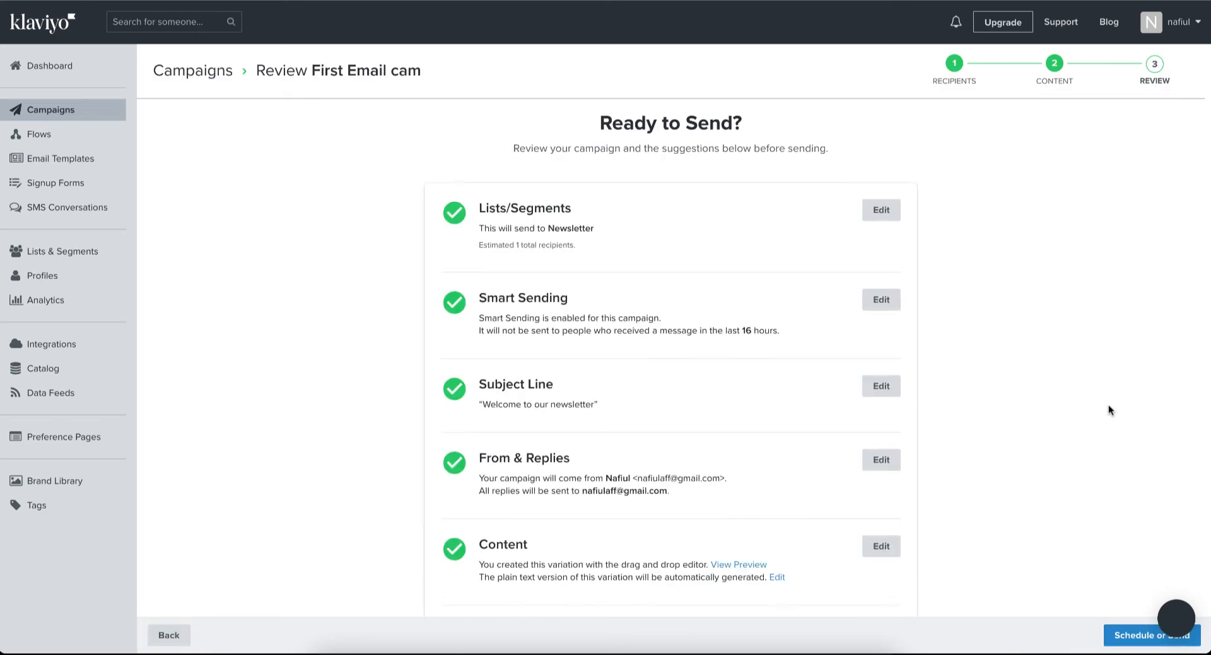
# Step: Review the campaign's send checklist from recipients and Smart Sending through tracking and Klaviyo branding
pyautogui.scroll(-4, 840, 224)
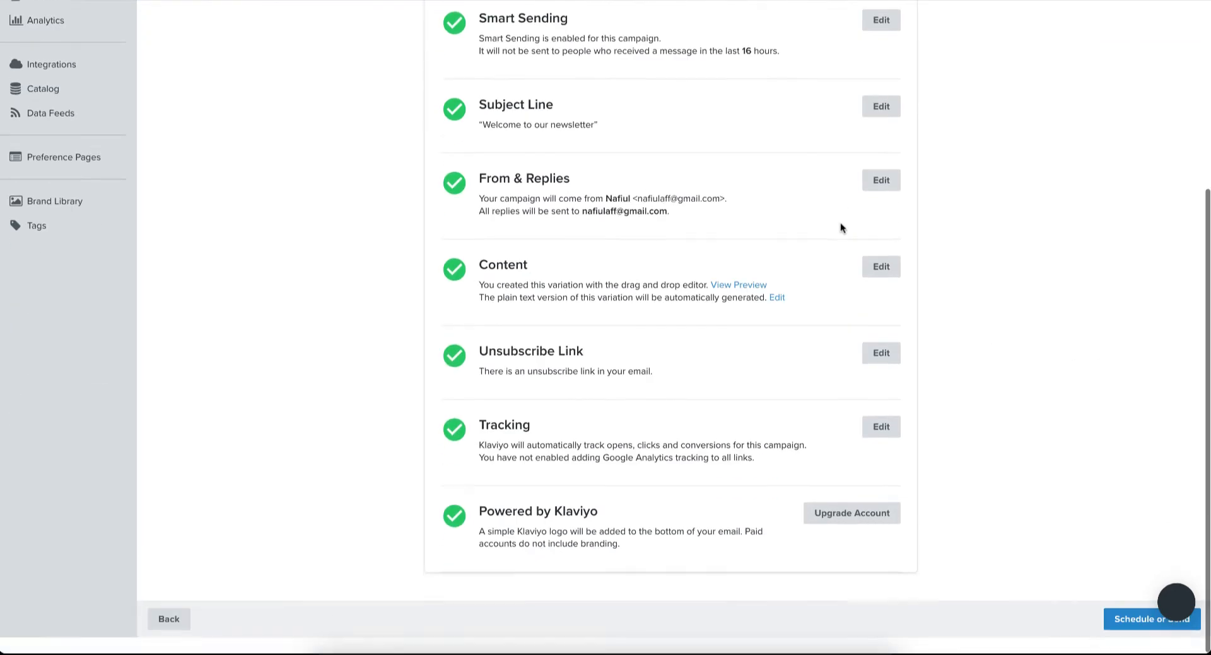
pyautogui.scroll(4, 840, 227)
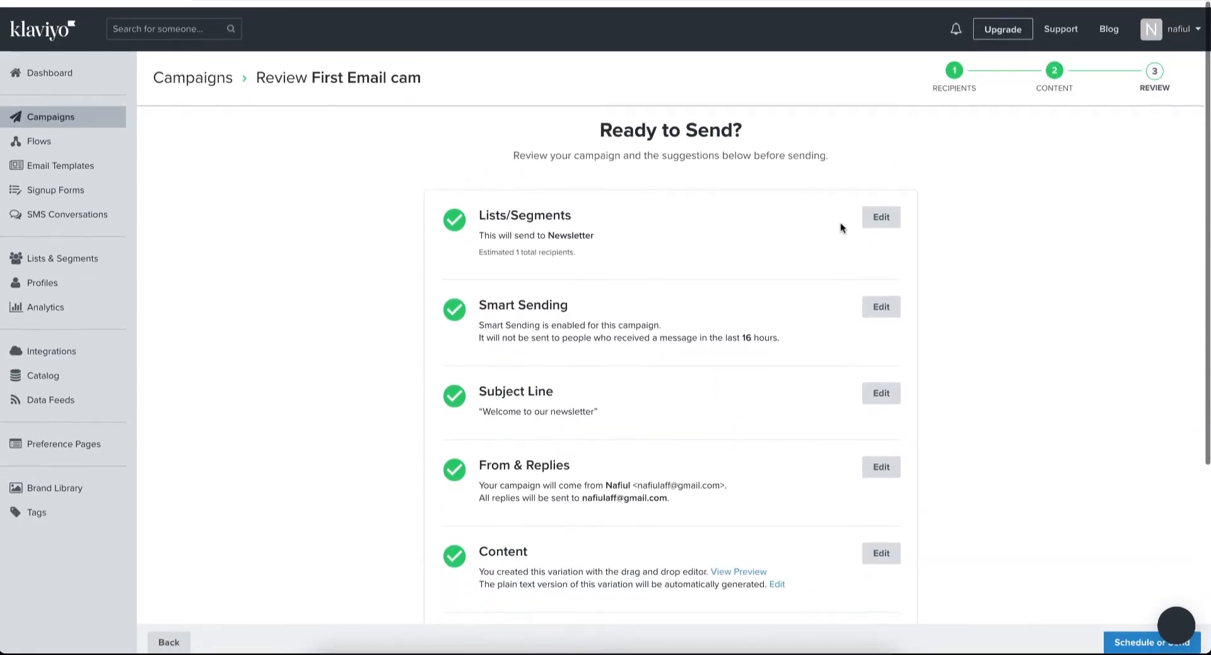
pyautogui.scroll(-4, 840, 227)
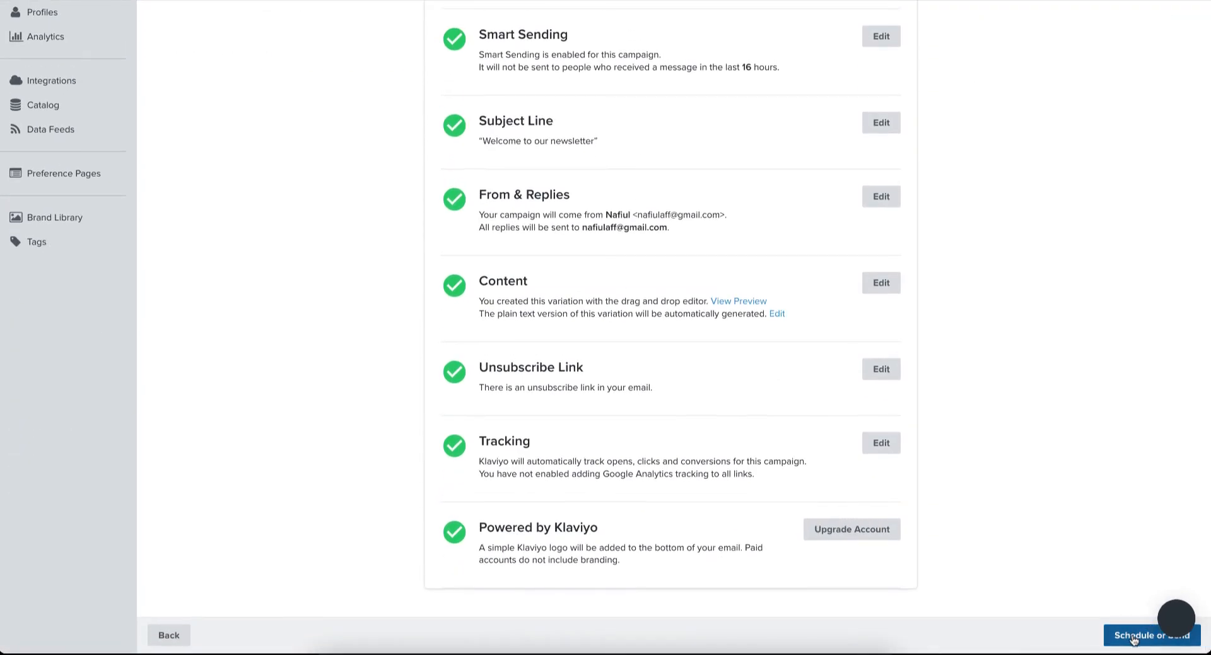
pyautogui.scroll(4, 1087, 381)
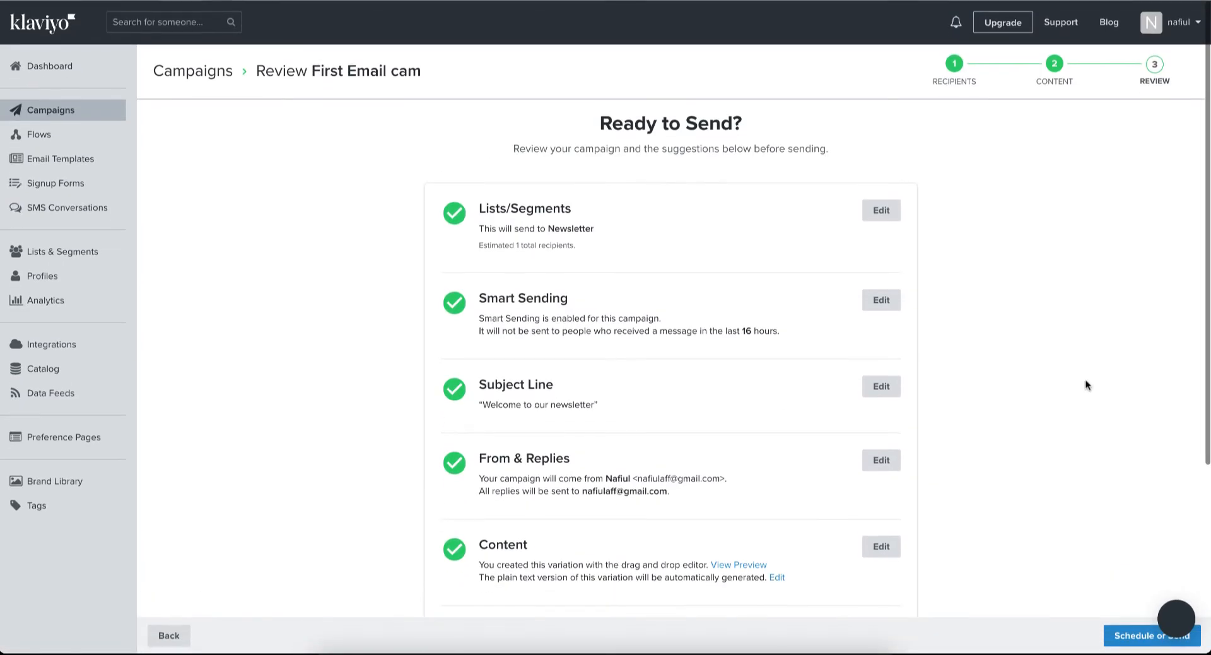
pyautogui.scroll(-4, 667, 378)
pyautogui.scroll(4, 667, 377)
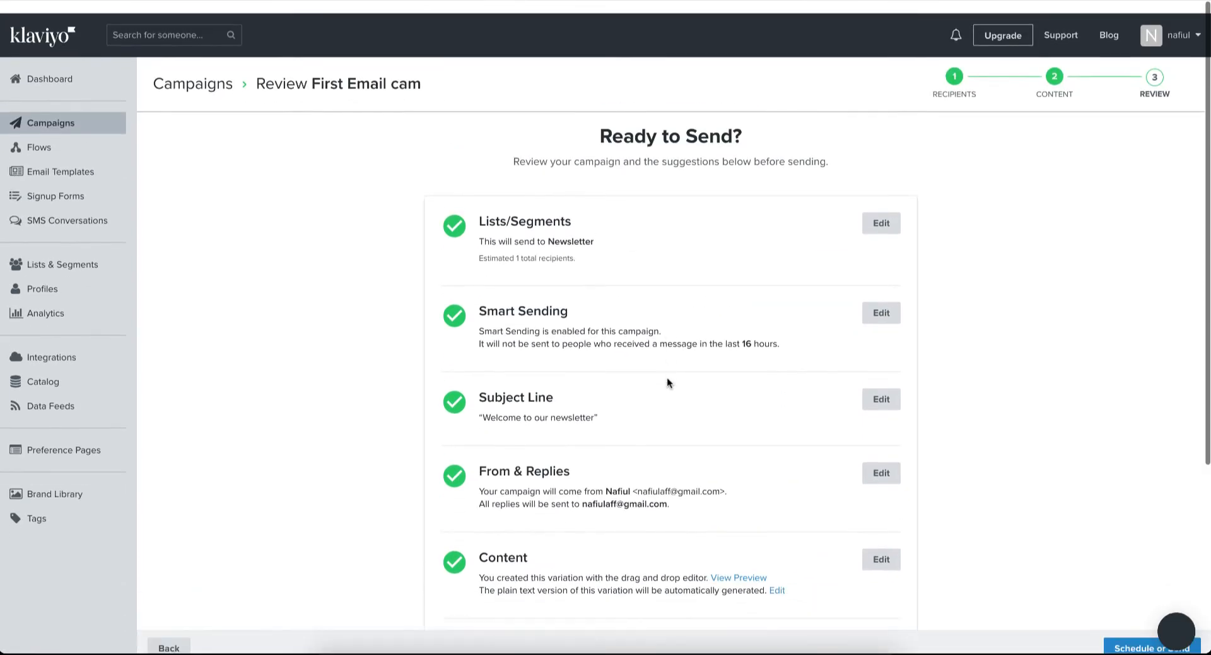
# Step: Open the flow creation page from the Flows section and look through the pre-built flow goals
pyautogui.click(29, 134)
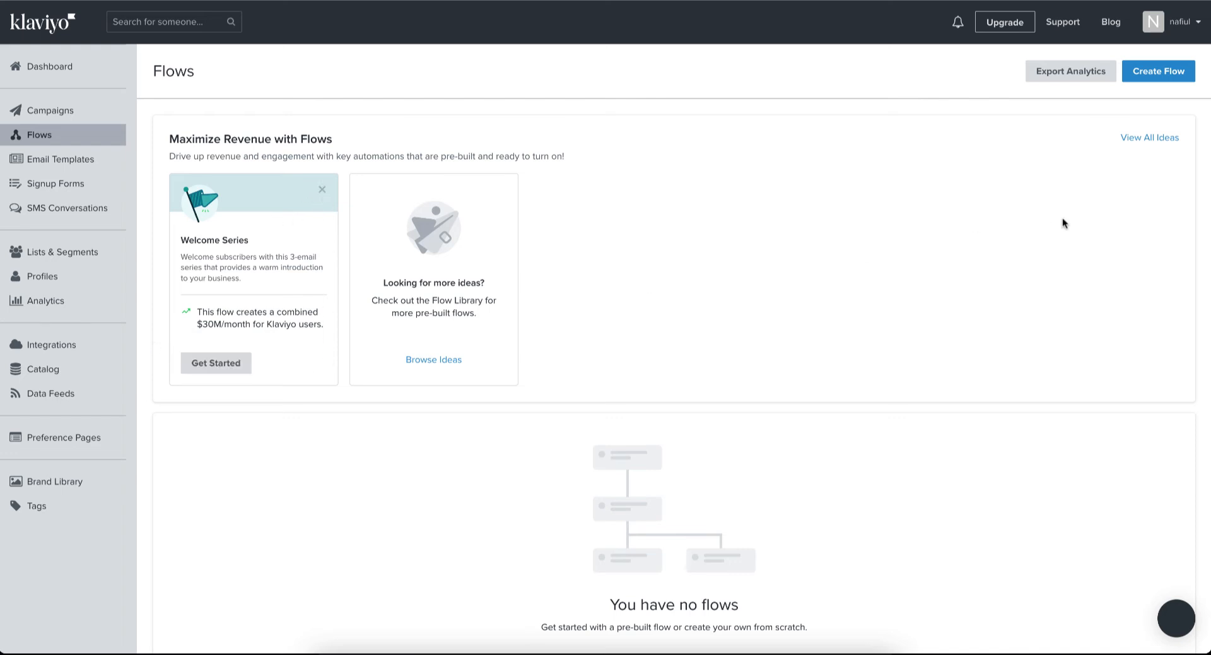
pyautogui.click(1159, 71)
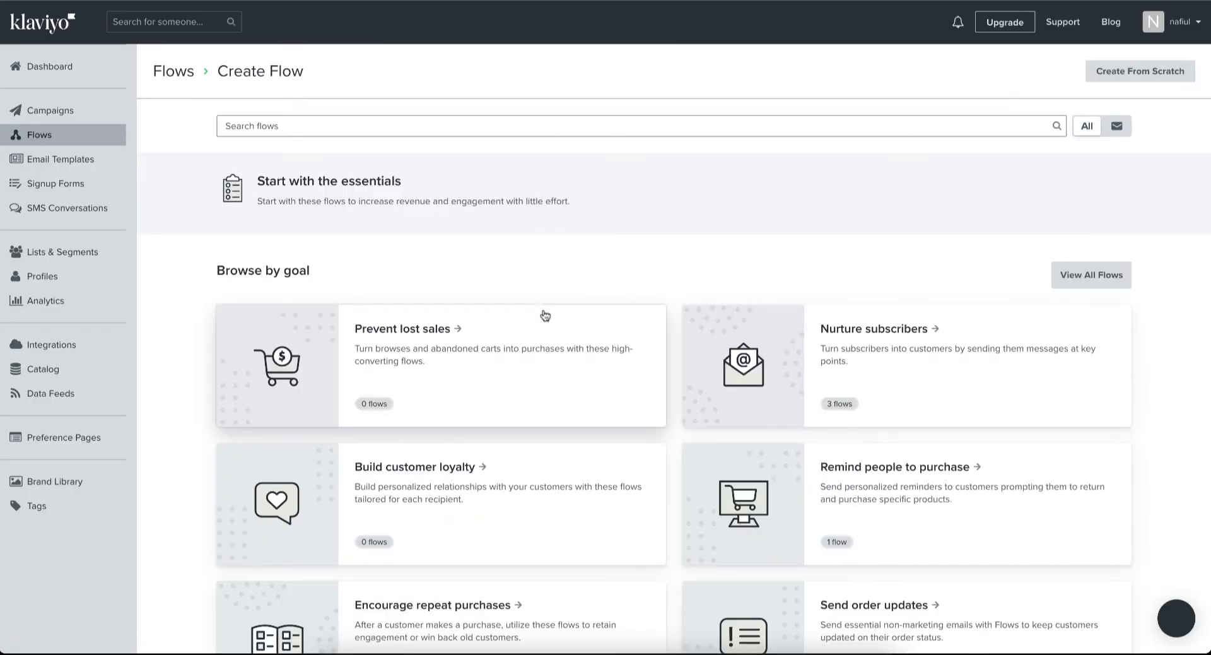
pyautogui.scroll(-2, 626, 164)
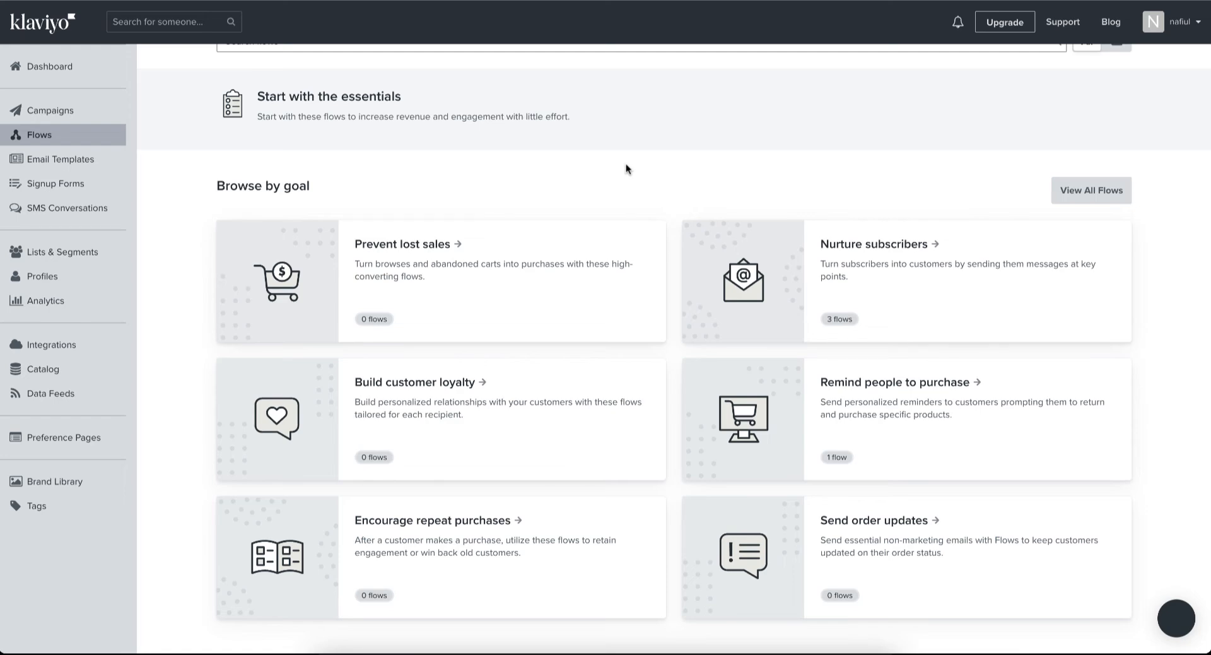
# Step: Show all pre-built flows, look through them and open the Standard version of the Welcome Series
pyautogui.scroll(2, 626, 168)
pyautogui.scroll(-3, 648, 265)
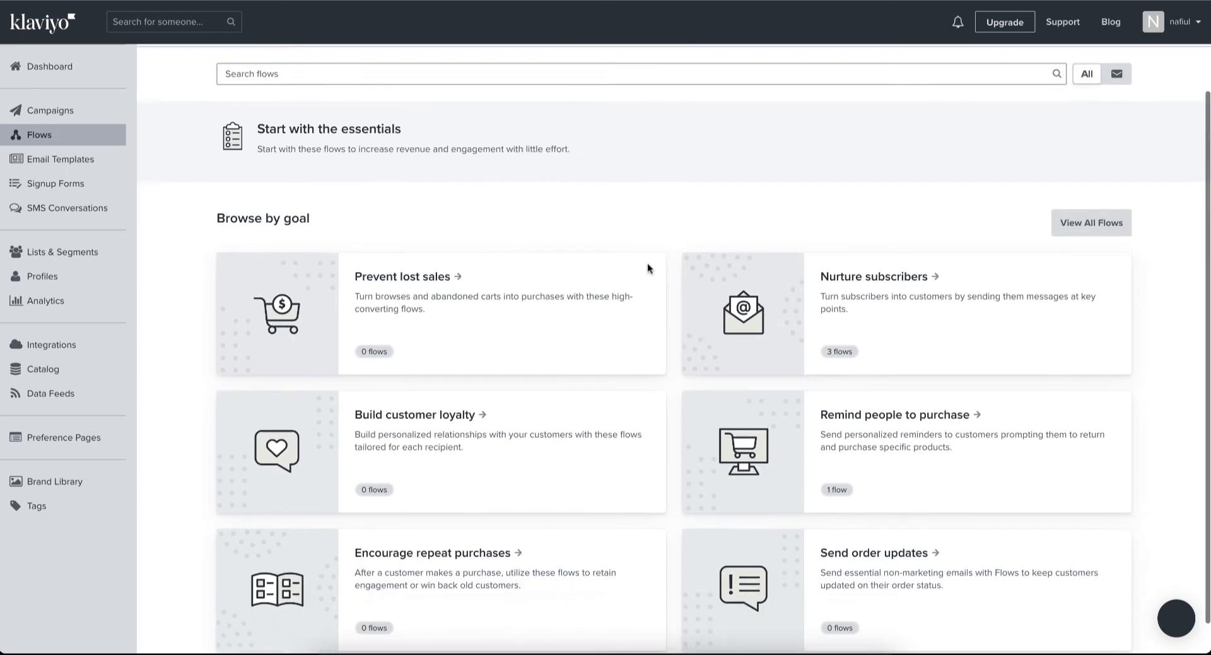
pyautogui.scroll(3, 648, 265)
pyautogui.click(1088, 272)
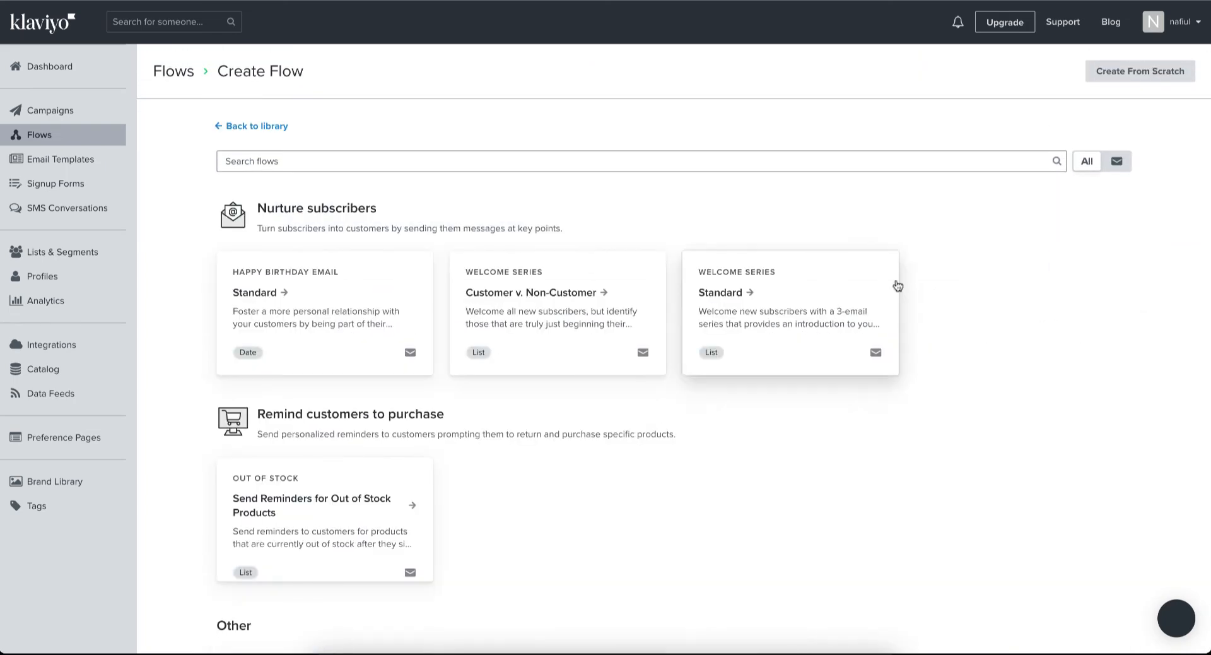
pyautogui.scroll(-2, 451, 373)
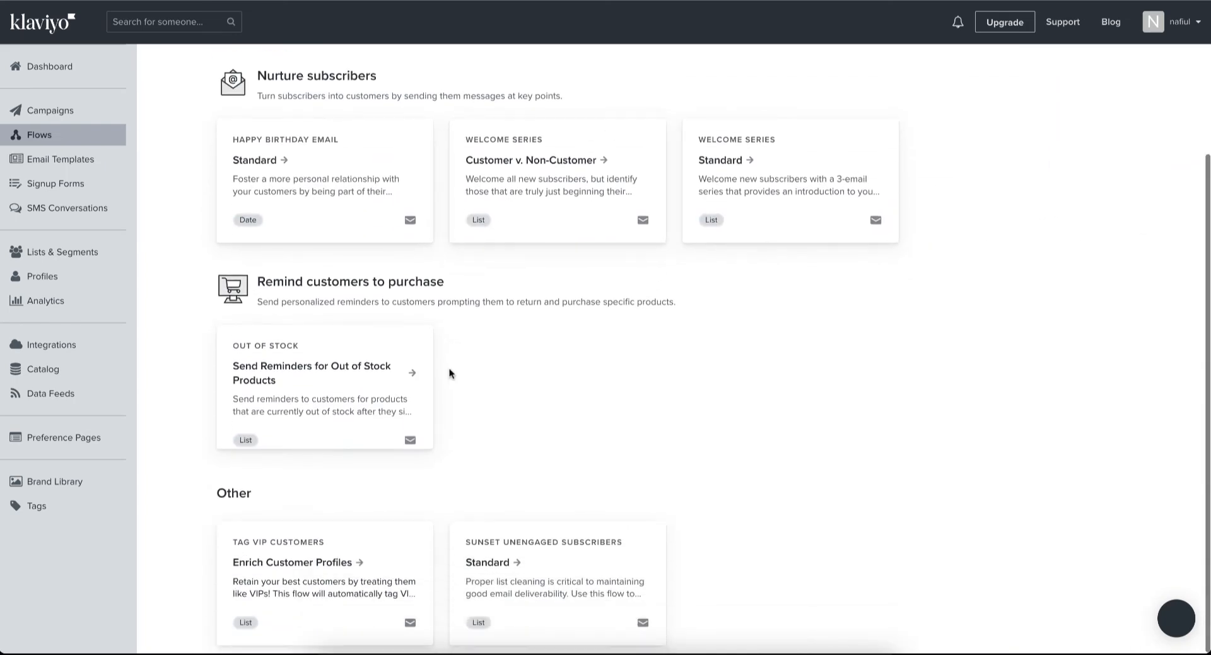
pyautogui.click(792, 182)
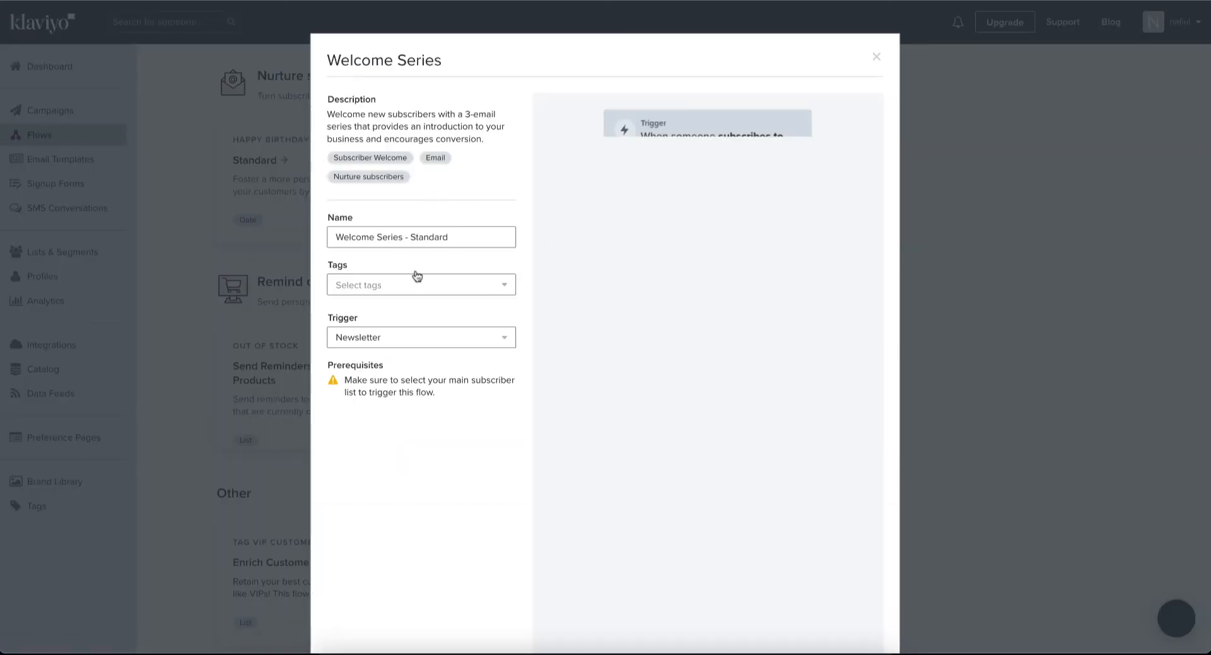
# Step: Create the Welcome Series flow with the ecom tag and Engaged (3 Months) as its trigger
pyautogui.click(418, 284)
pyautogui.click(368, 345)
pyautogui.click(468, 571)
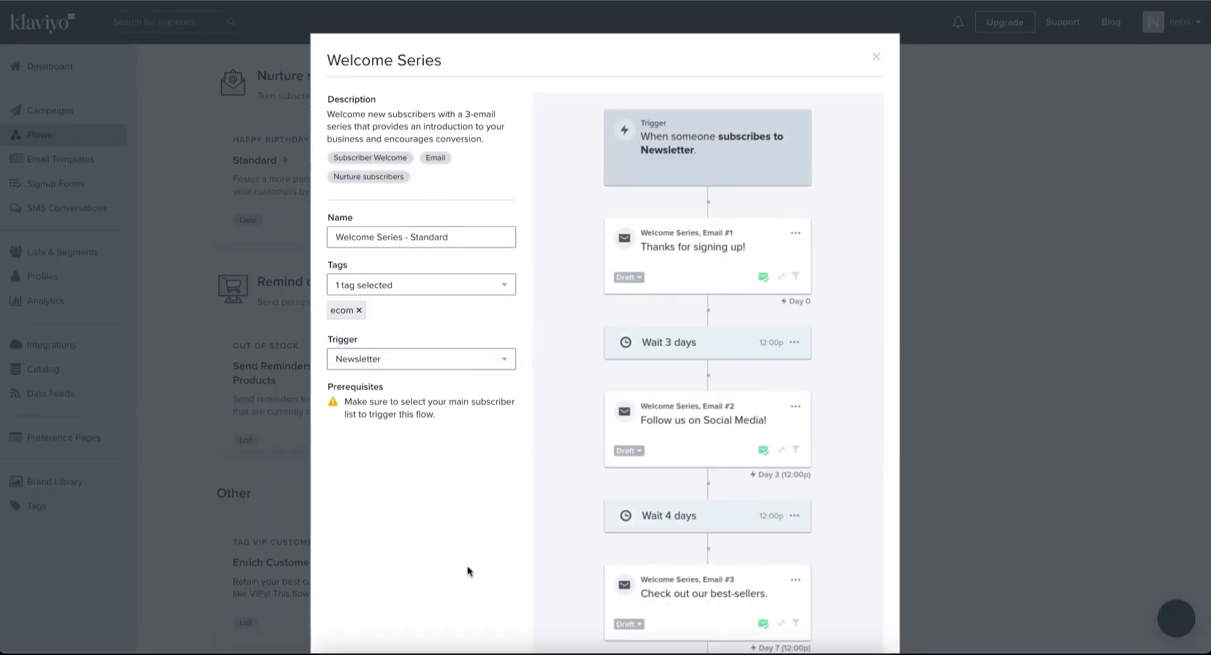
pyautogui.click(413, 359)
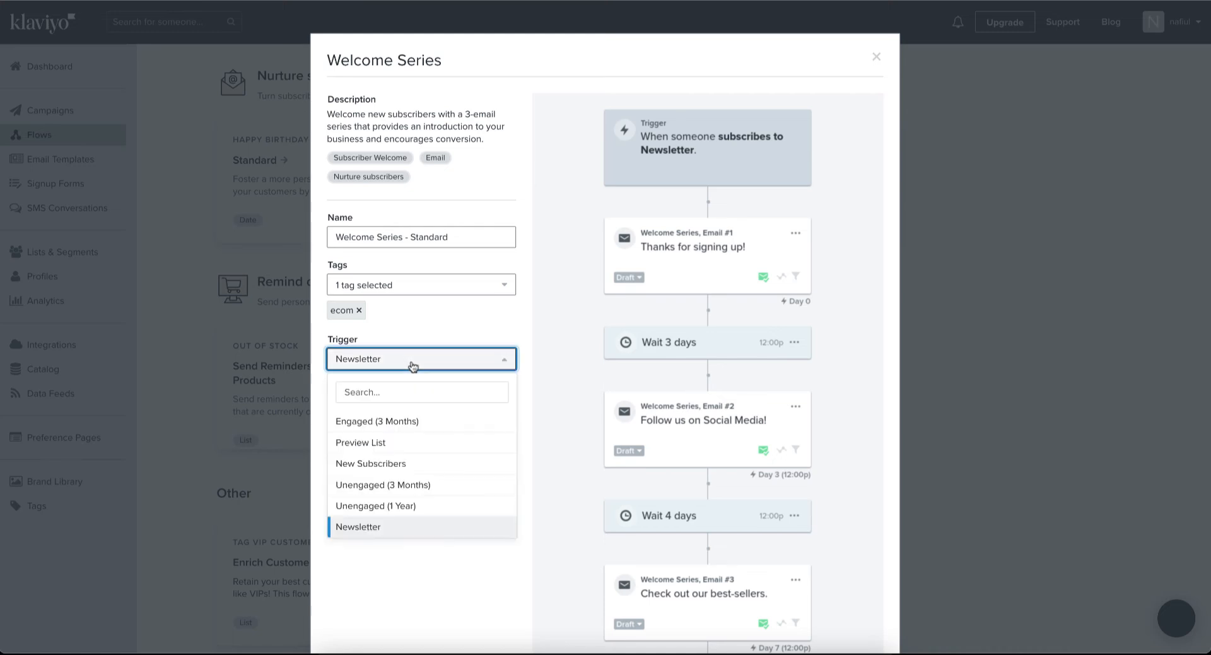
pyautogui.scroll(-1, 433, 481)
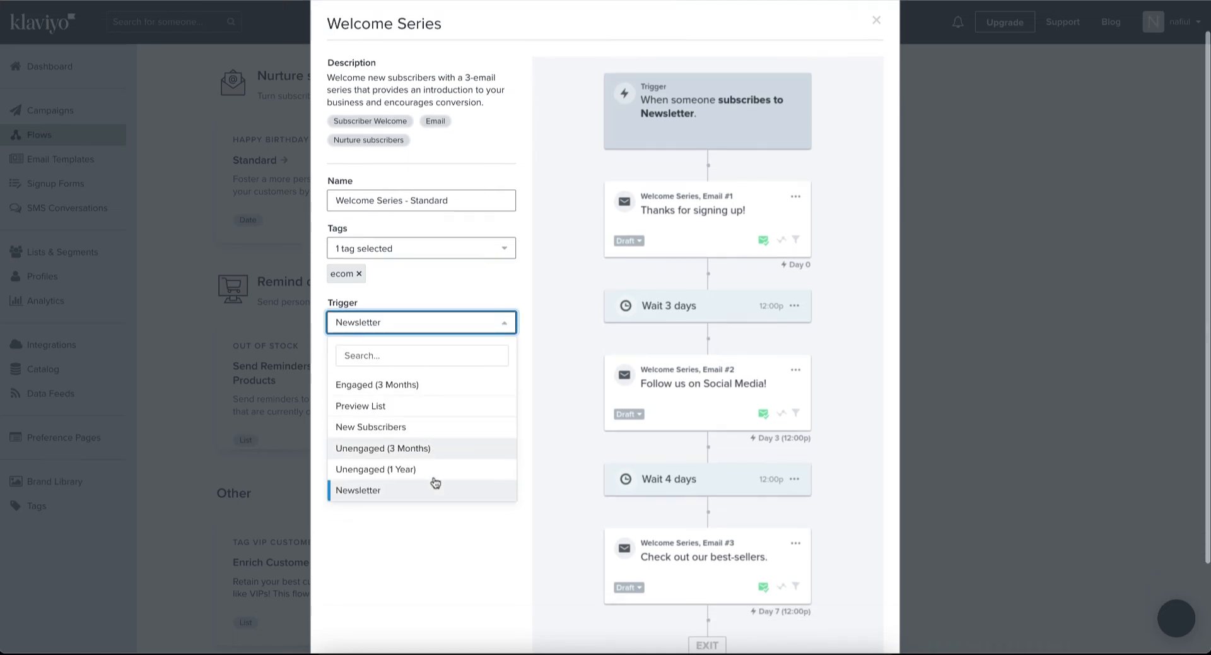
pyautogui.click(386, 385)
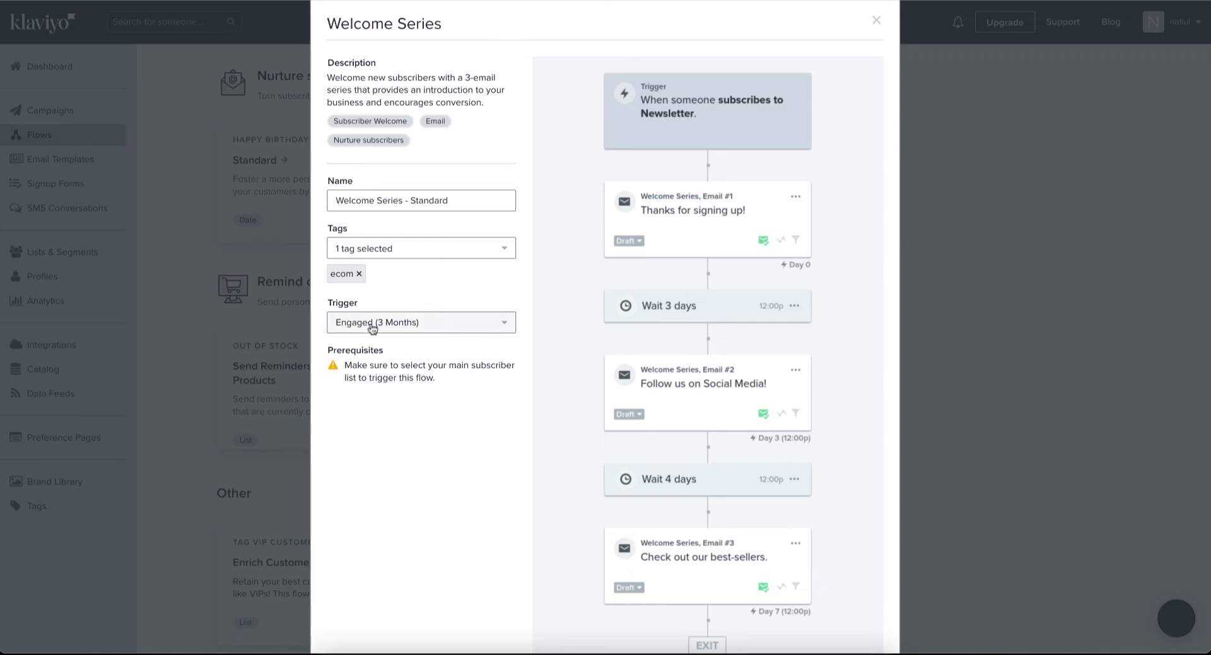
pyautogui.scroll(-3, 724, 376)
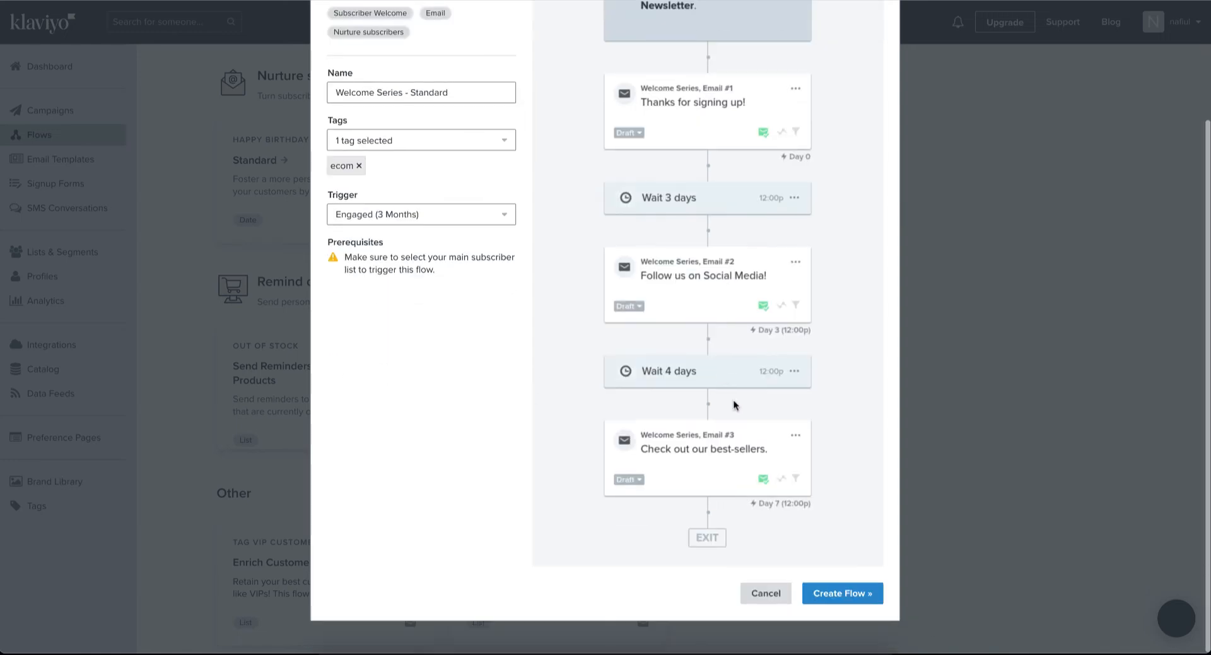
pyautogui.click(860, 602)
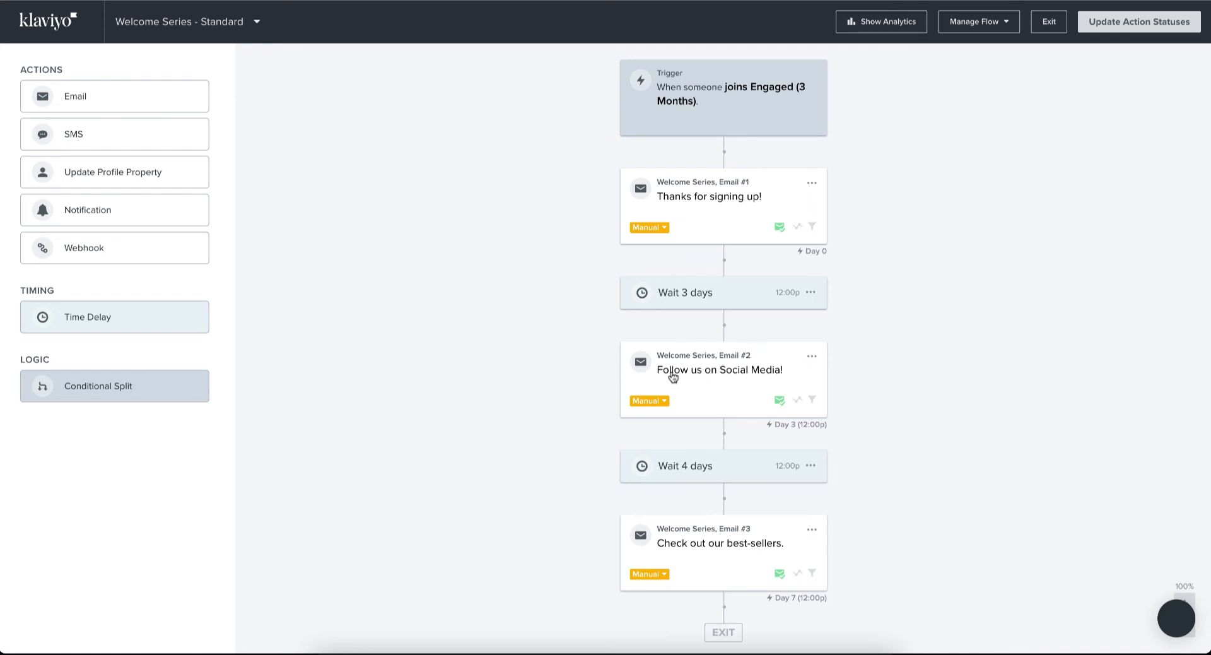
# Step: Preview the flow's first email, "Thanks for signing up!", and open it for editing
pyautogui.scroll(-1, 774, 373)
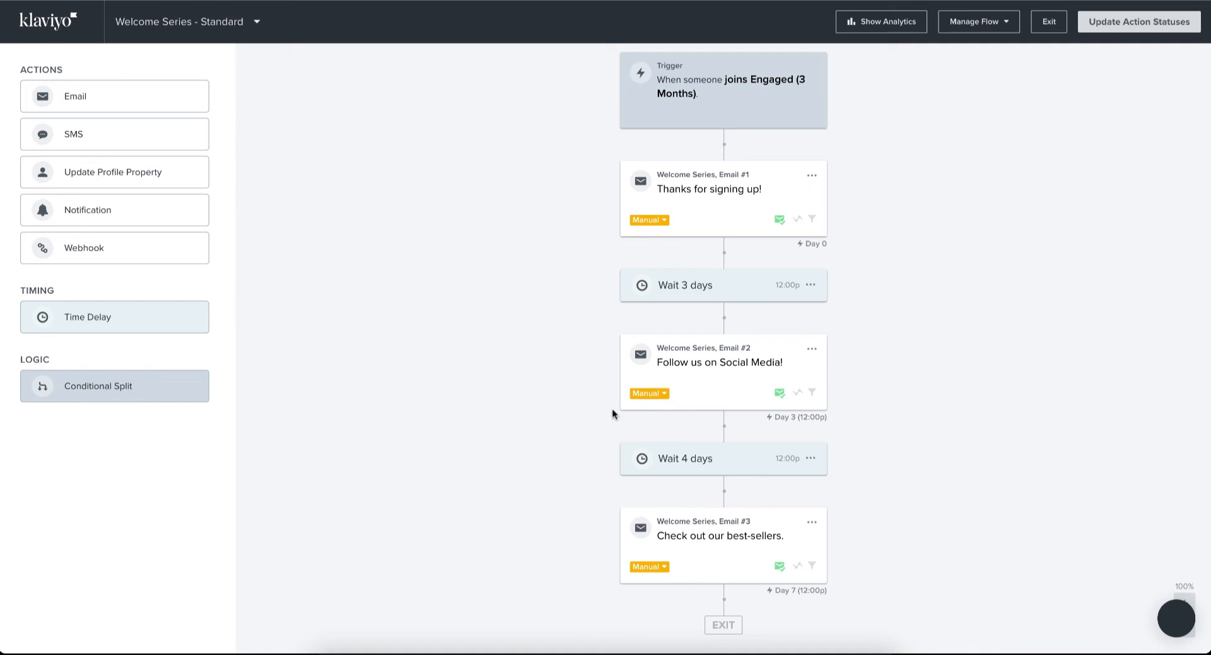
pyautogui.click(818, 177)
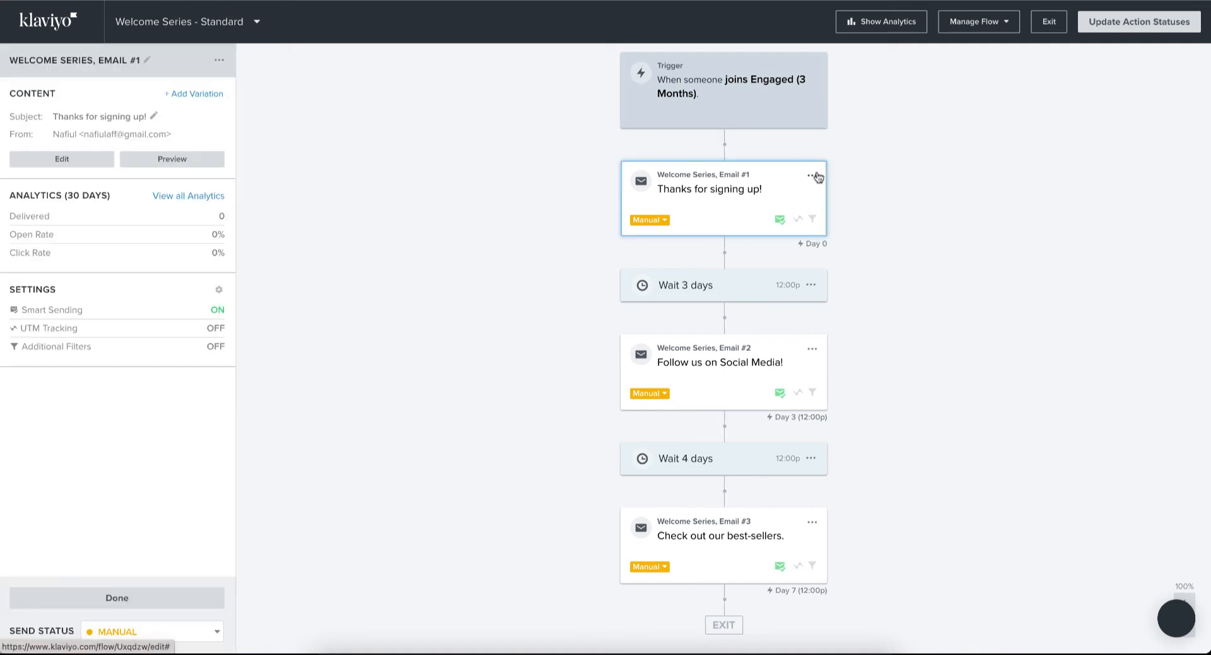
pyautogui.click(775, 181)
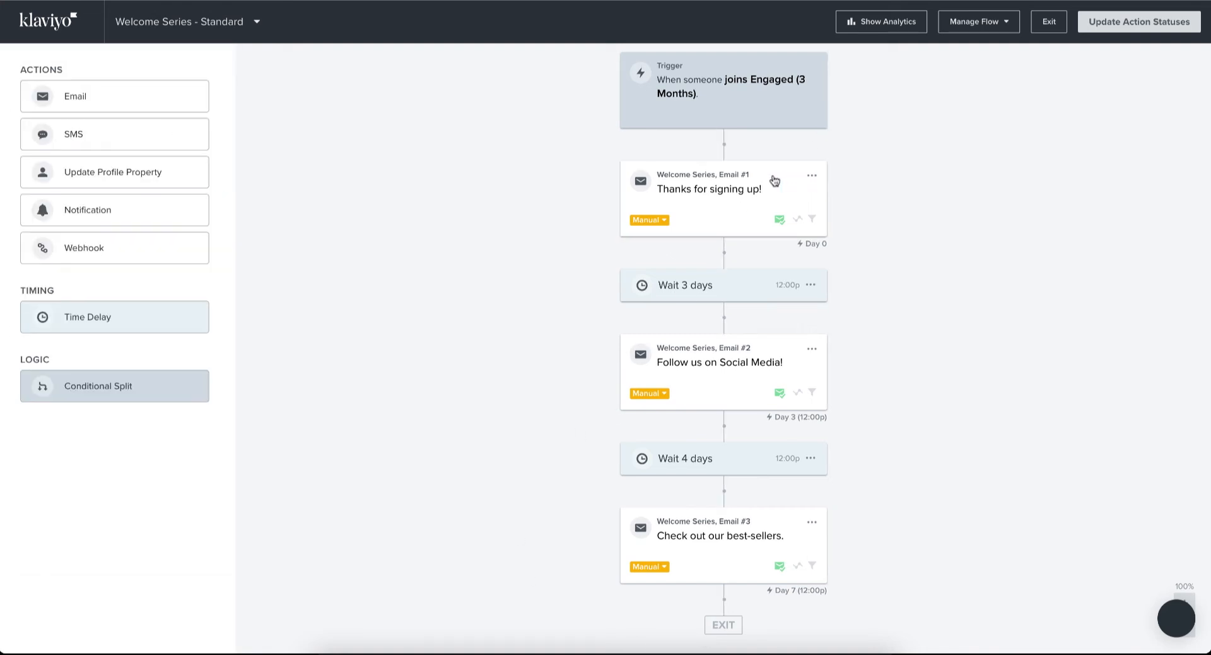
pyautogui.click(774, 181)
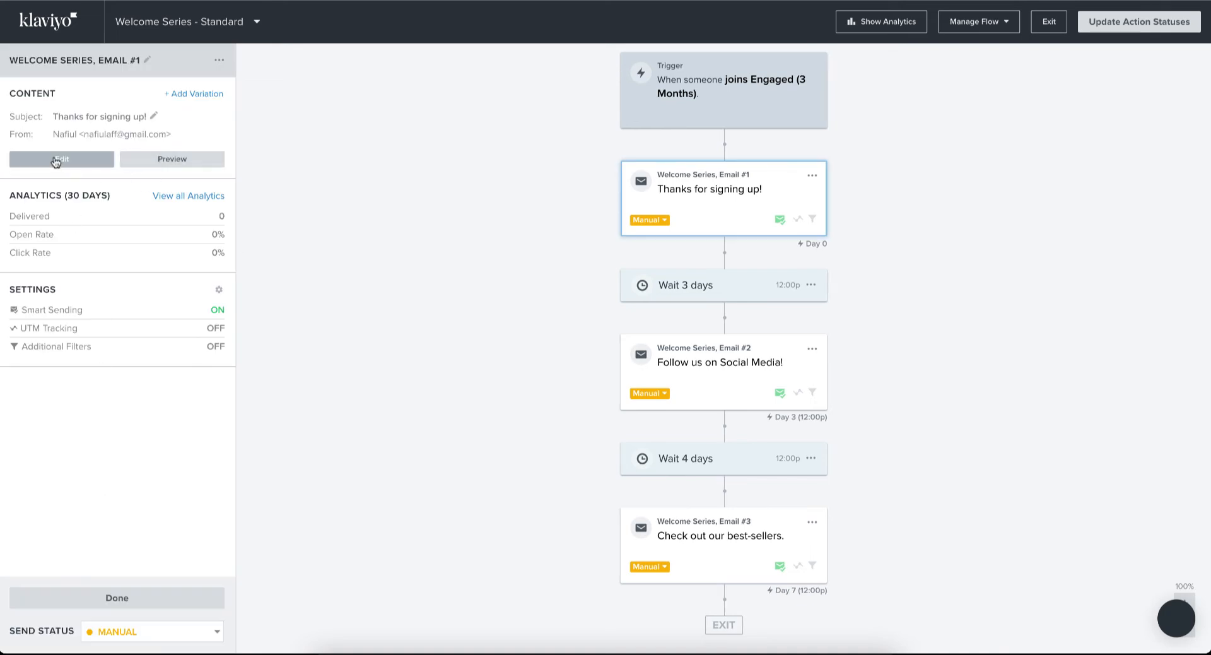
pyautogui.click(179, 167)
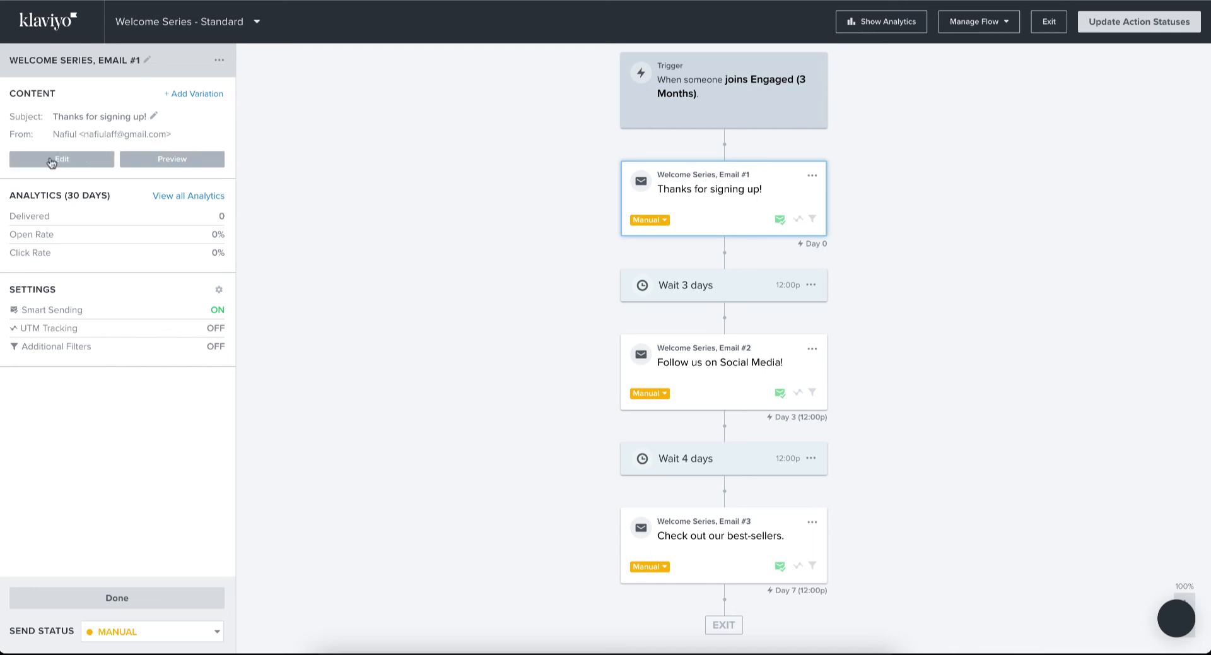
pyautogui.click(51, 161)
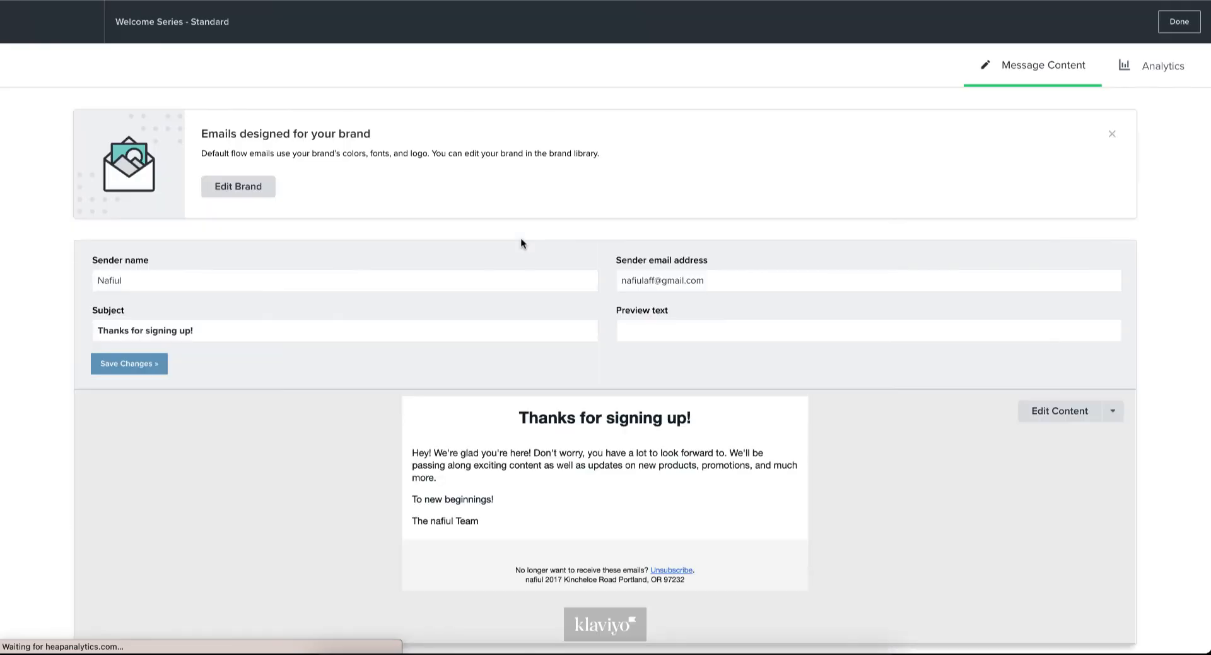
# Step: Open the email's content in the editor and inspect the settings of its Welcome image and heading blocks
pyautogui.scroll(-2, 688, 384)
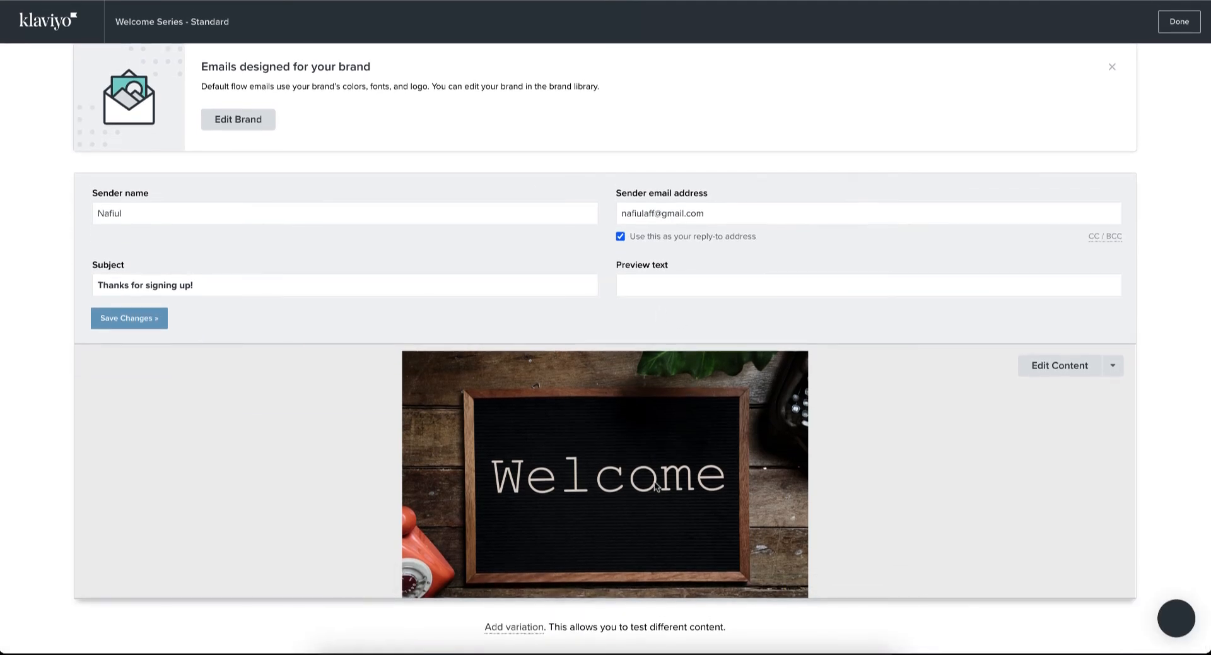
pyautogui.scroll(-5, 688, 384)
pyautogui.click(1065, 369)
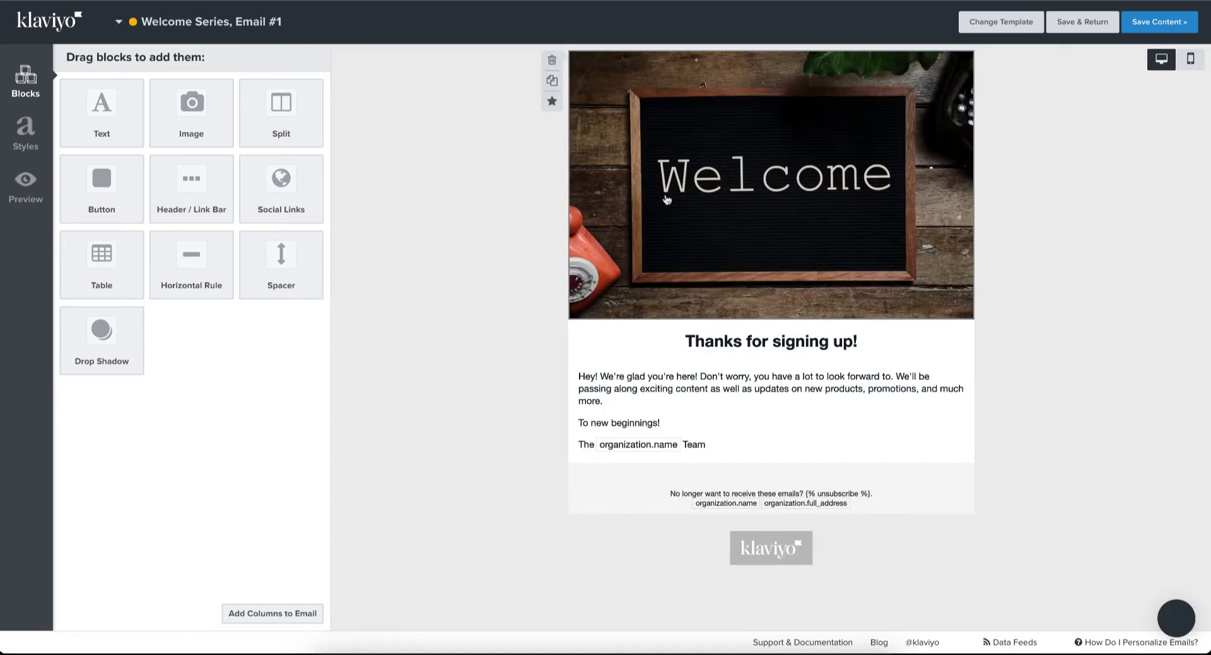
pyautogui.click(666, 201)
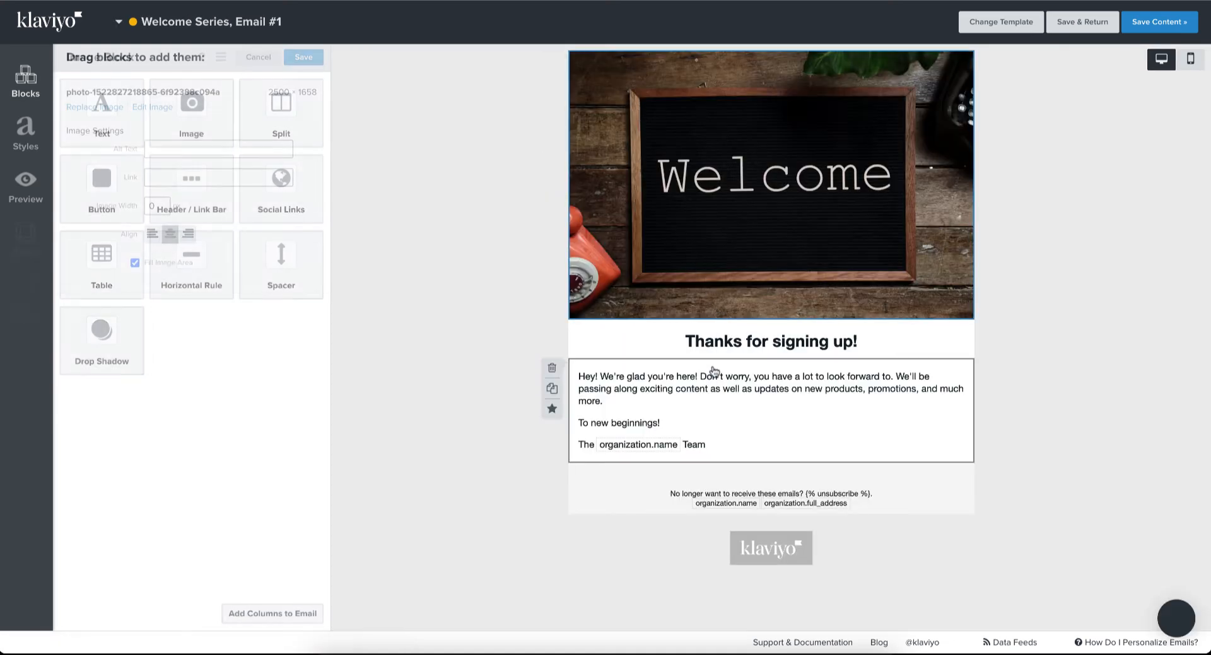
pyautogui.click(770, 344)
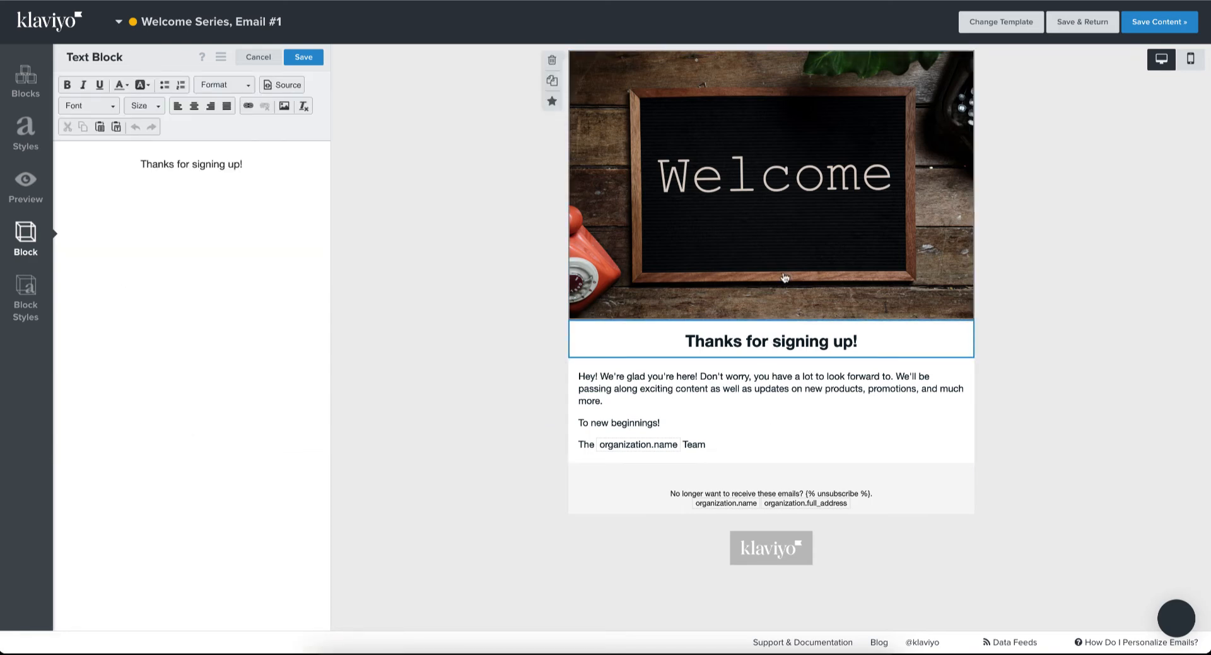
pyautogui.click(745, 193)
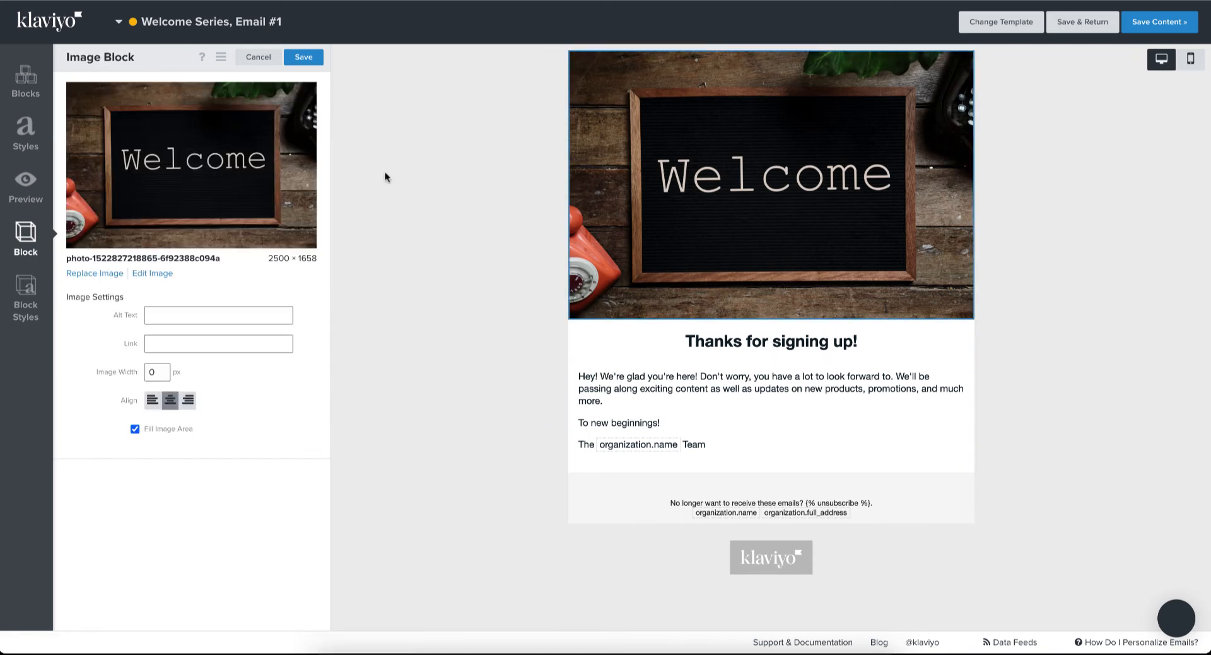
# Step: Save the email content, look over the message preview and return to the flow
pyautogui.click(1166, 21)
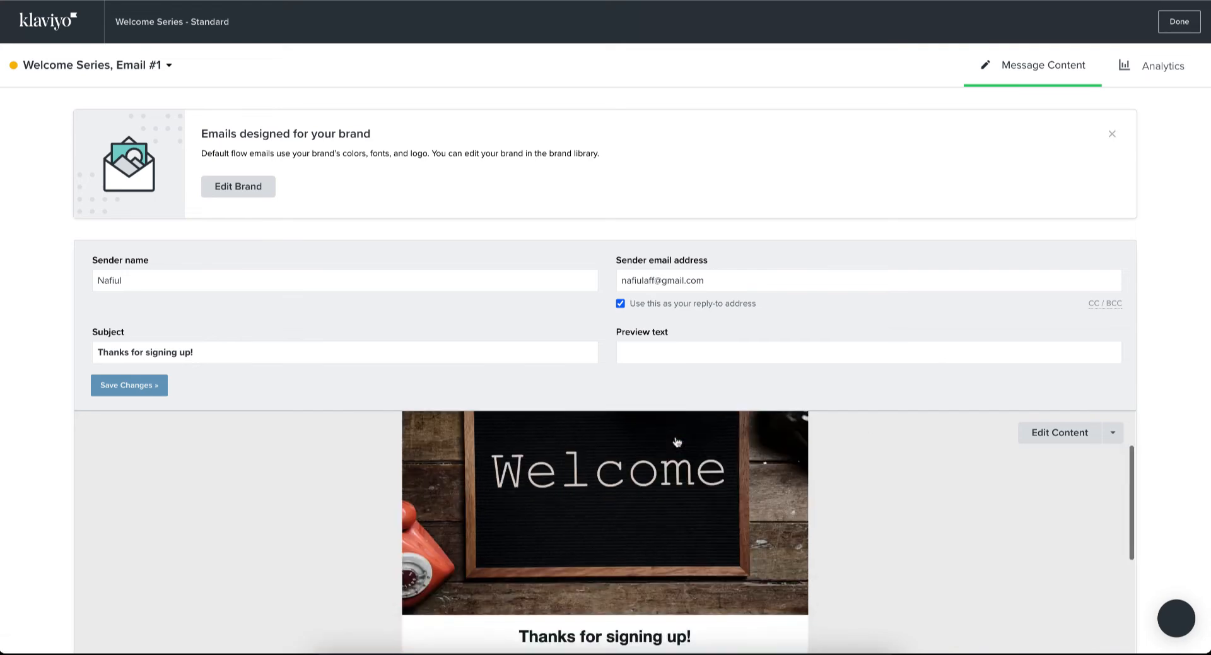
pyautogui.scroll(-5, 1133, 447)
pyautogui.scroll(-2, 1134, 446)
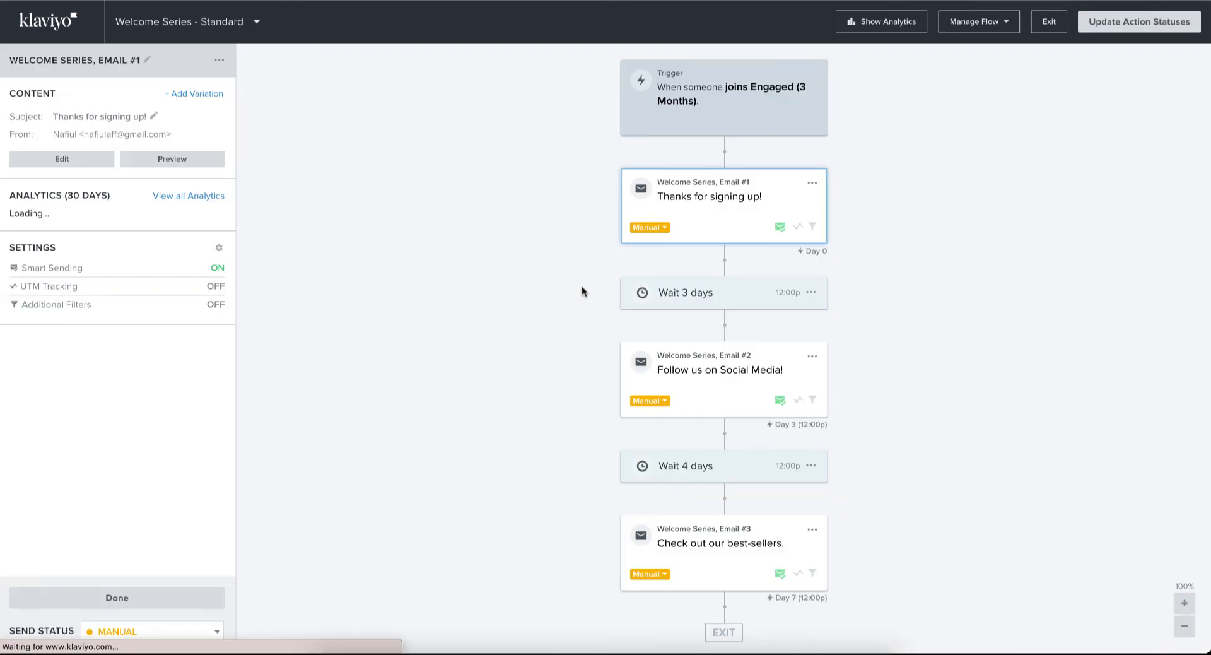
# Step: Set the time delay after the first email to 1 day and save it
pyautogui.click(659, 297)
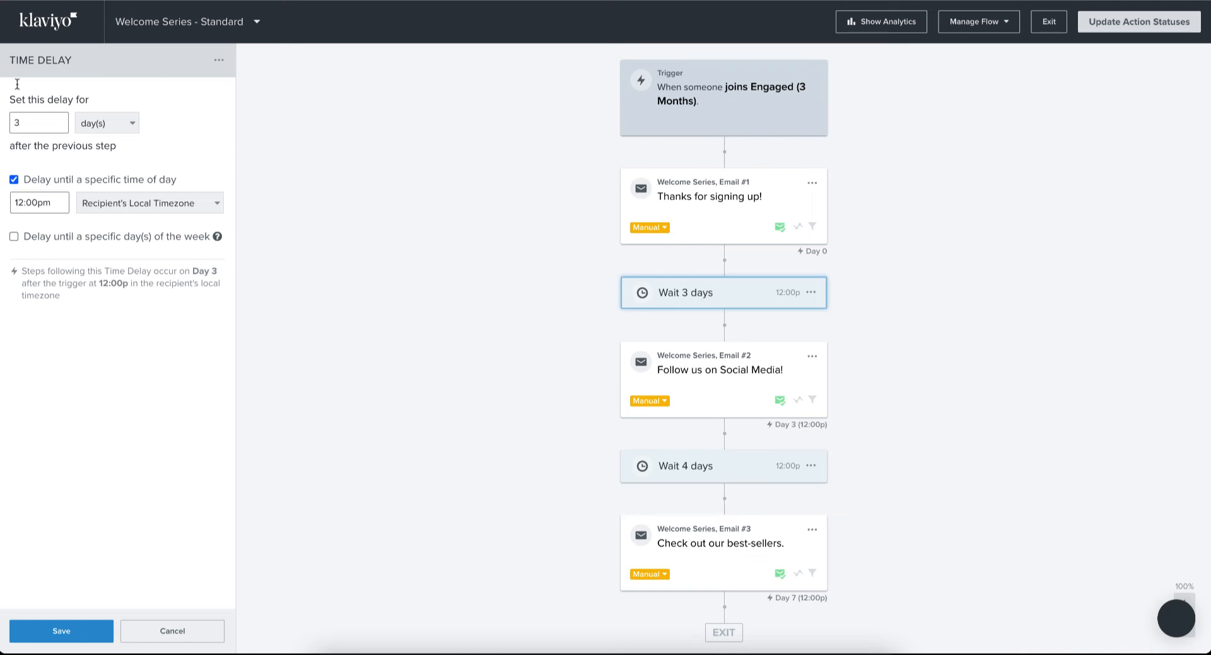
pyautogui.moveTo(18, 128); pyautogui.dragTo(2, 126)
pyautogui.write('1')
pyautogui.click(266, 195)
pyautogui.click(60, 631)
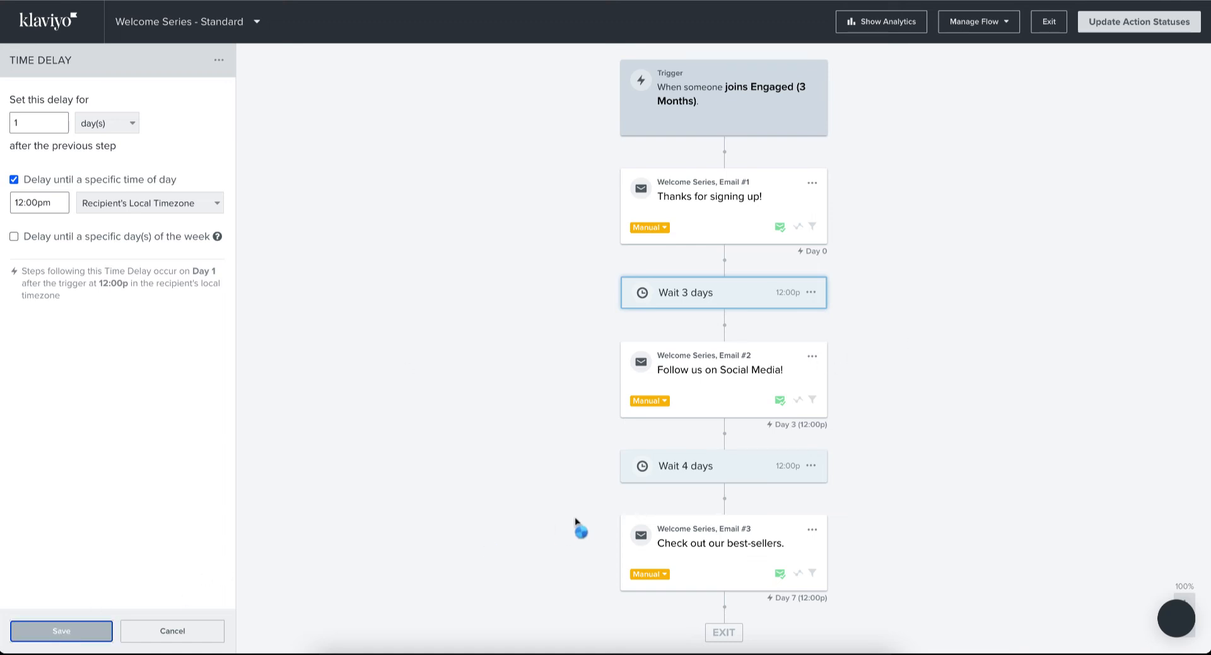
# Step: View the second email's details, and set the time delay after it to 2 days
pyautogui.click(729, 377)
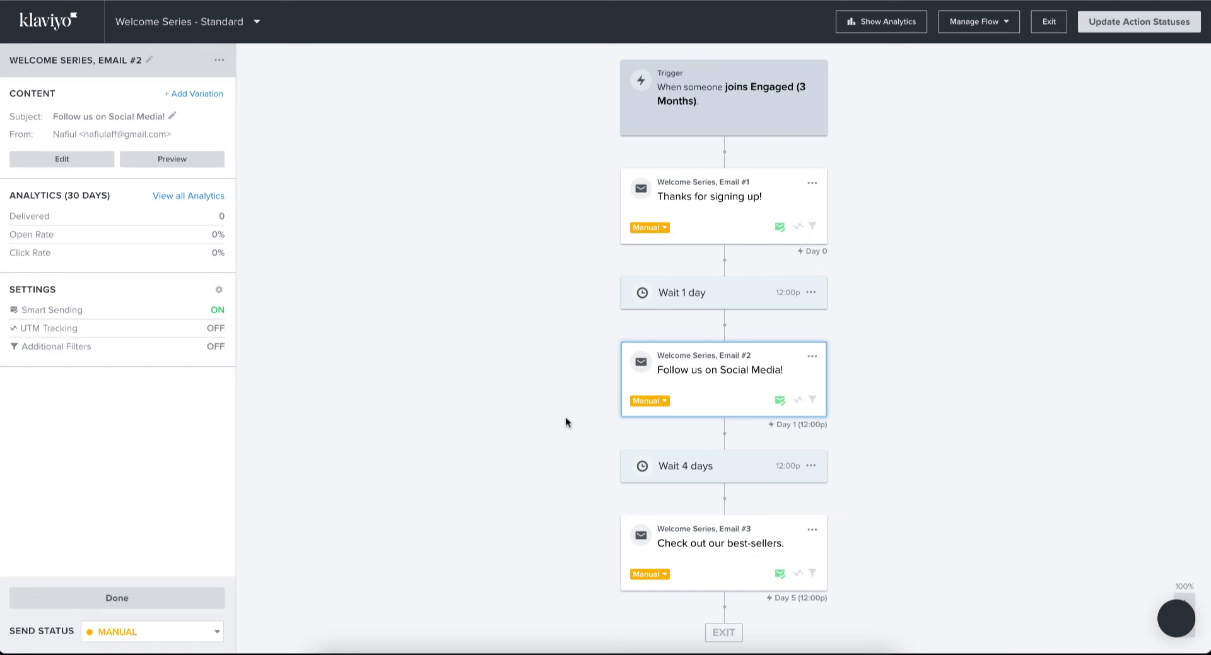
pyautogui.click(709, 470)
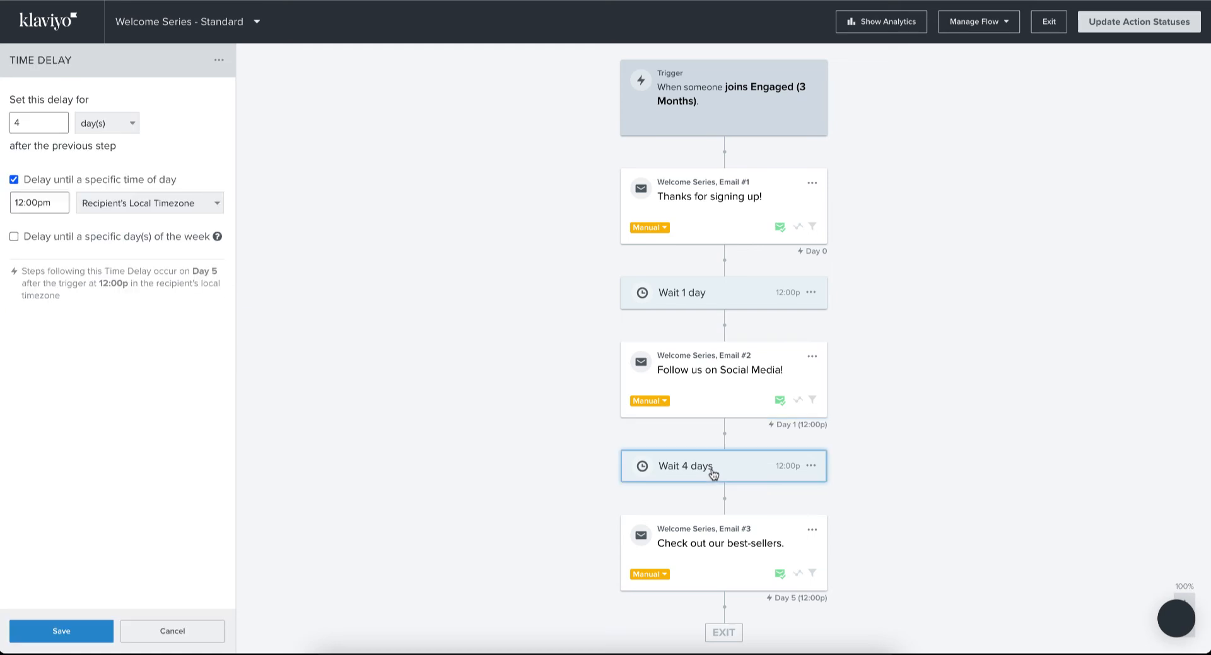
pyautogui.click(29, 113)
pyautogui.press('BackSpace')
pyautogui.write('2')
pyautogui.click(84, 643)
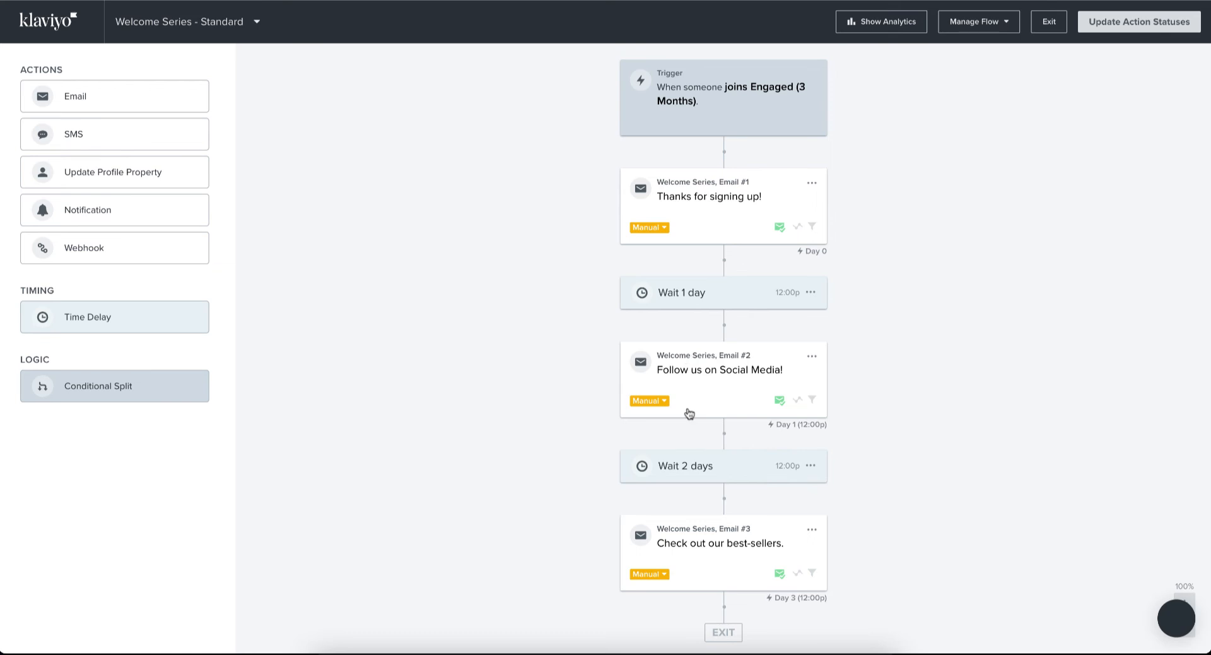
# Step: Review the flow's trigger setup, the second email and the second time delay
pyautogui.scroll(-1, 689, 413)
pyautogui.scroll(1, 689, 413)
pyautogui.click(757, 107)
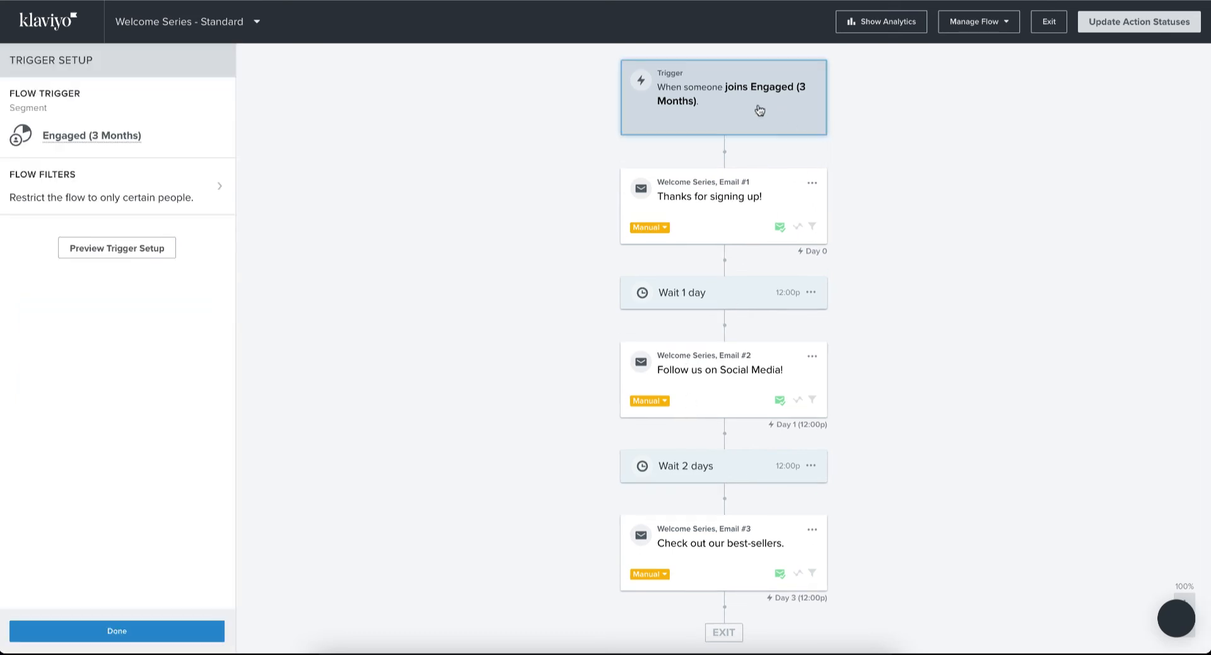
pyautogui.click(721, 404)
pyautogui.click(710, 454)
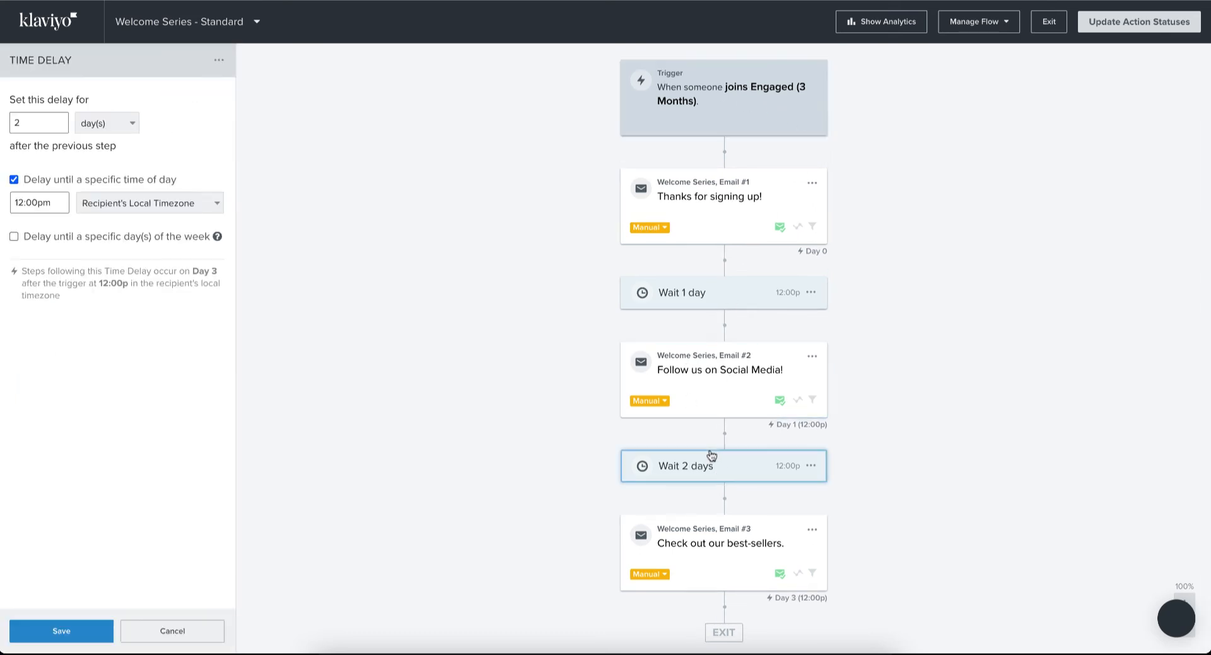
pyautogui.click(694, 77)
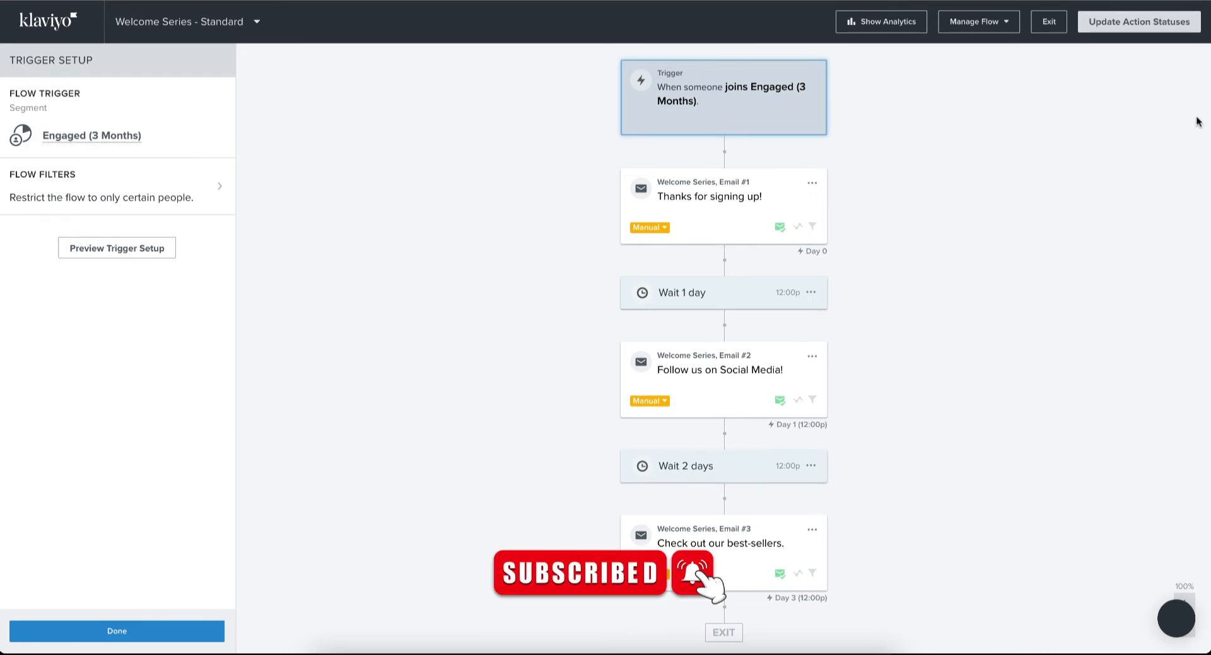
# Step: Exit the flow editor and browse the list of saved email templates
pyautogui.click(1049, 22)
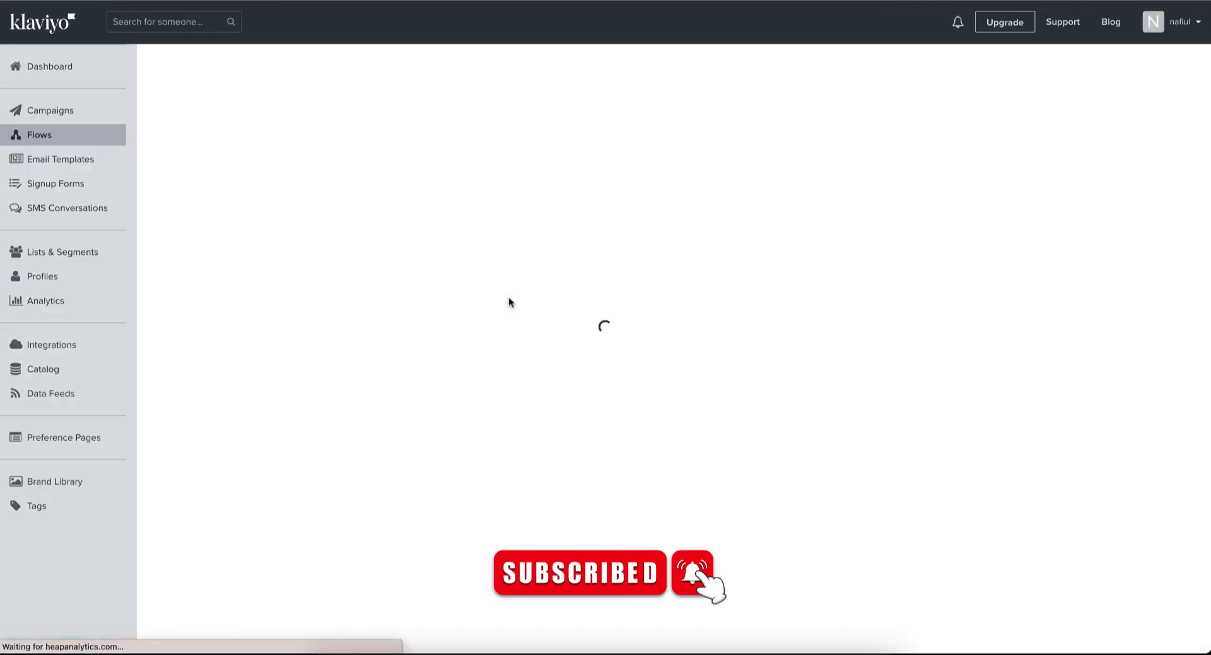
pyautogui.click(60, 162)
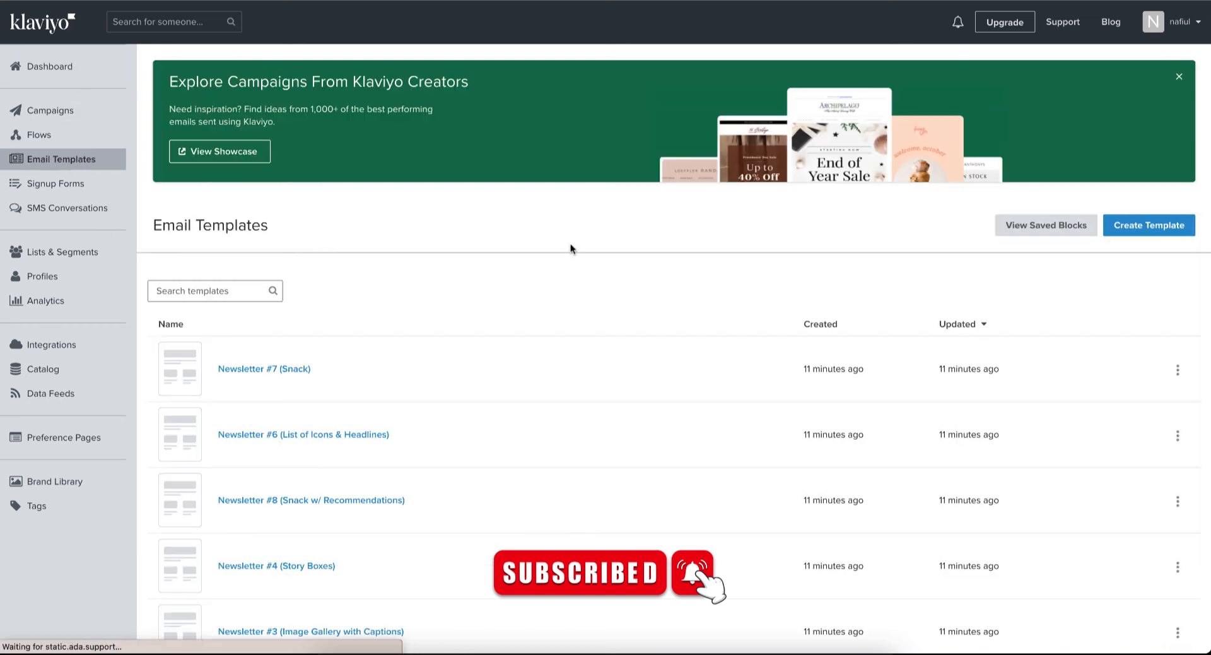
pyautogui.scroll(-5, 525, 441)
pyautogui.scroll(5, 526, 441)
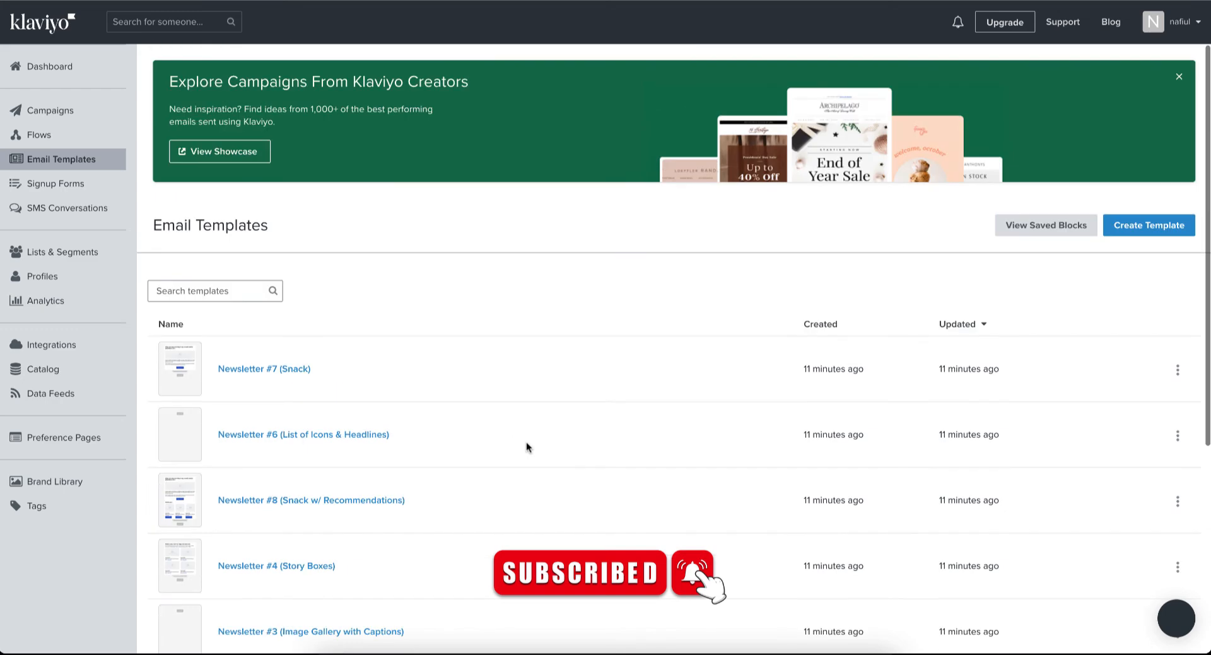
pyautogui.scroll(-1, 367, 331)
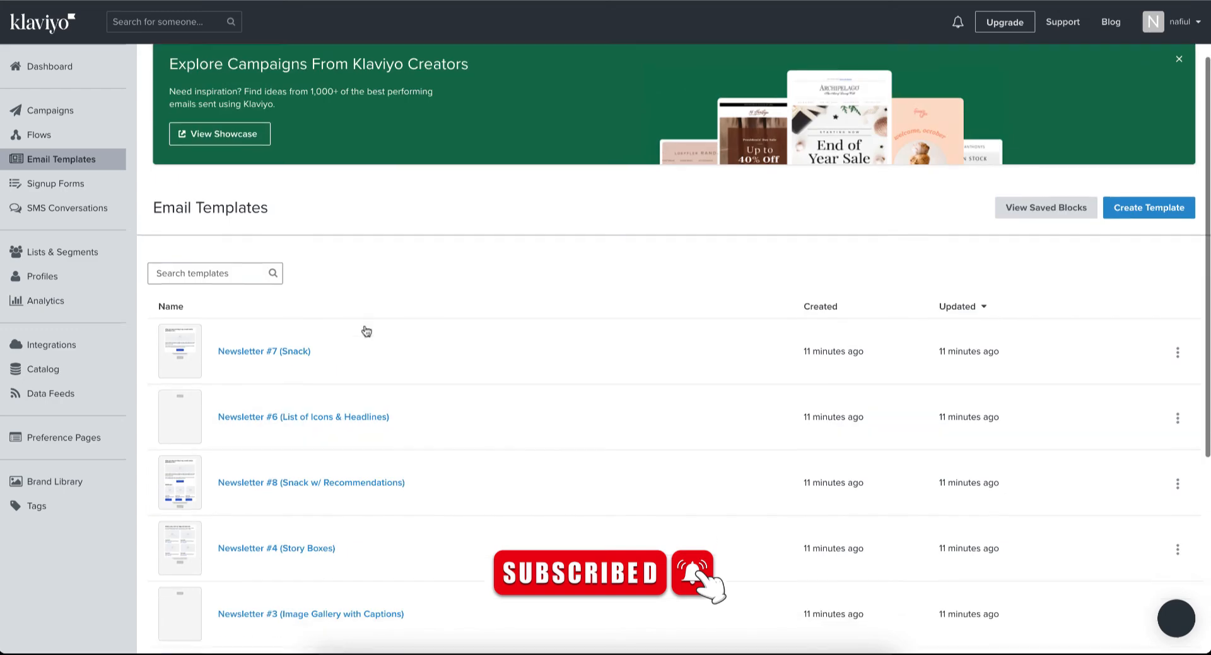
# Step: Create an email template with the new editor and dismiss the editor's welcome introduction
pyautogui.scroll(-5, 367, 331)
pyautogui.scroll(6, 365, 330)
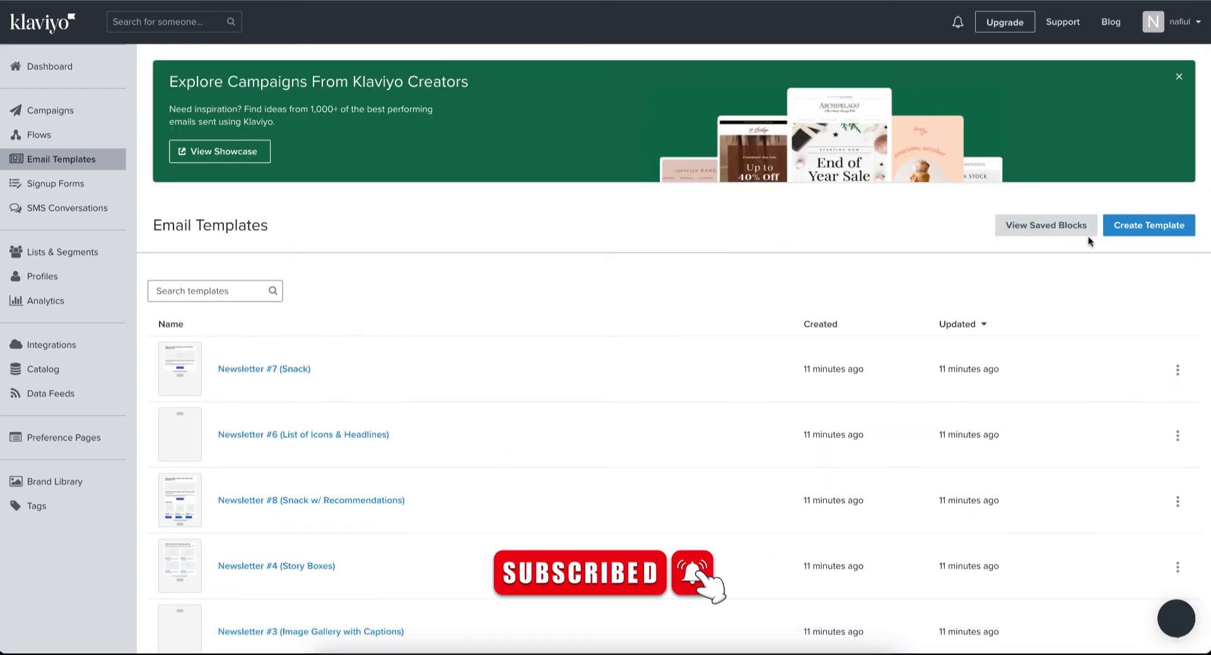
pyautogui.click(1143, 228)
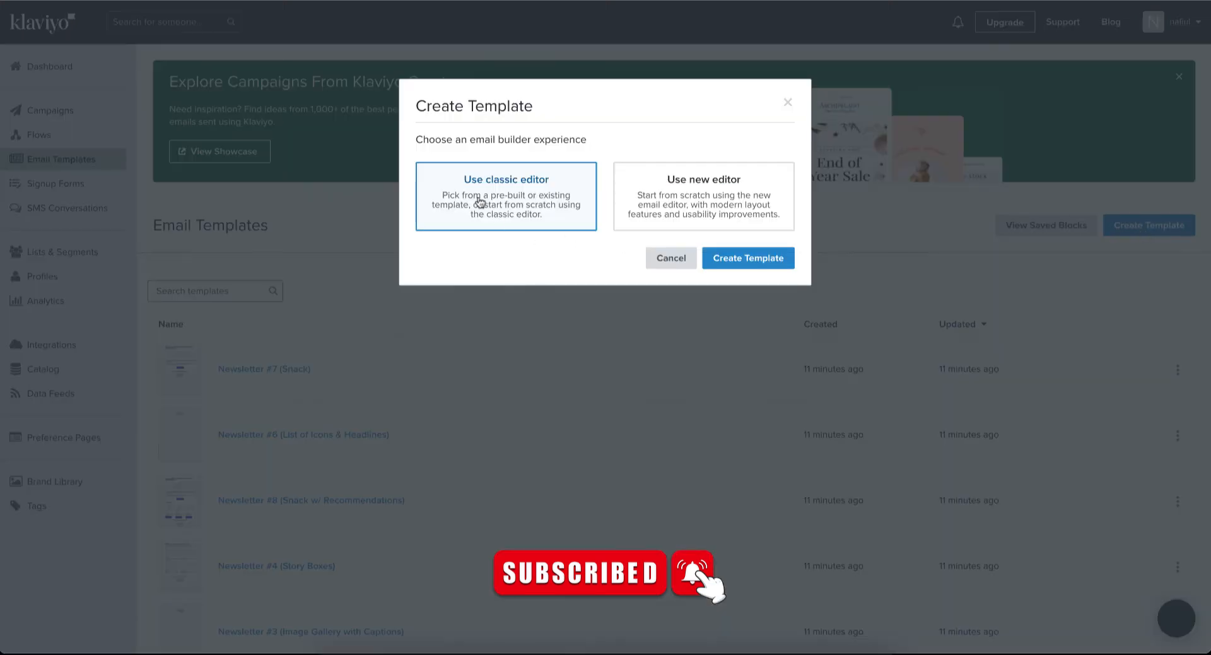
pyautogui.click(705, 183)
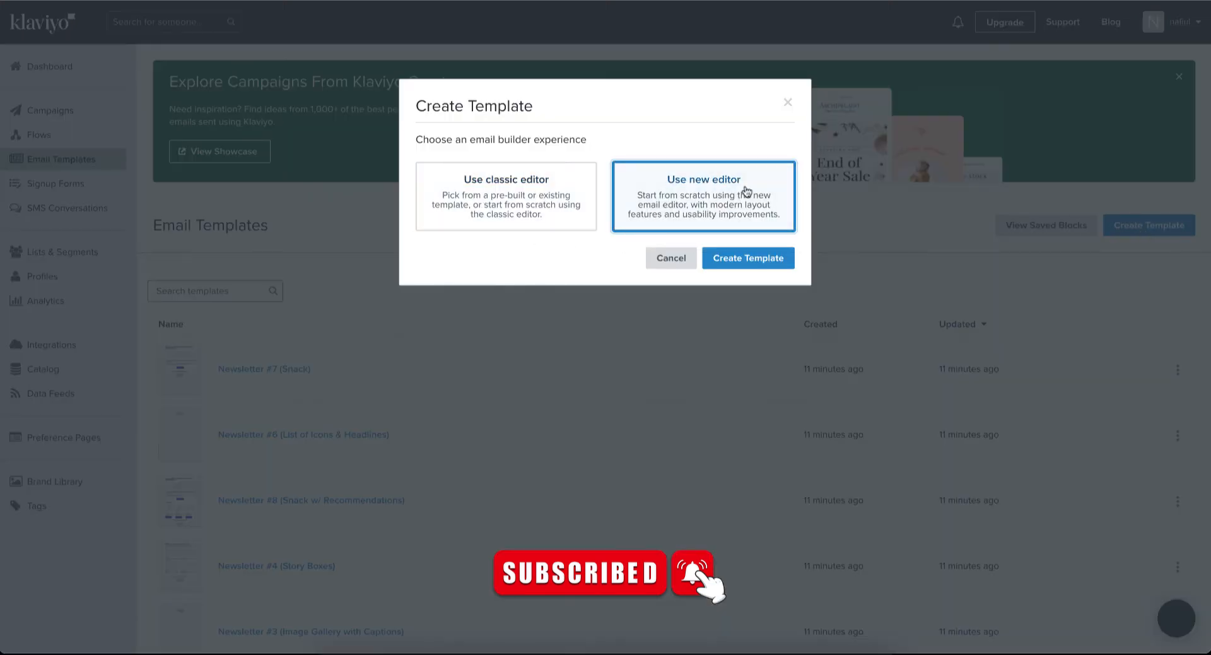
pyautogui.click(529, 213)
pyautogui.click(681, 214)
pyautogui.click(766, 258)
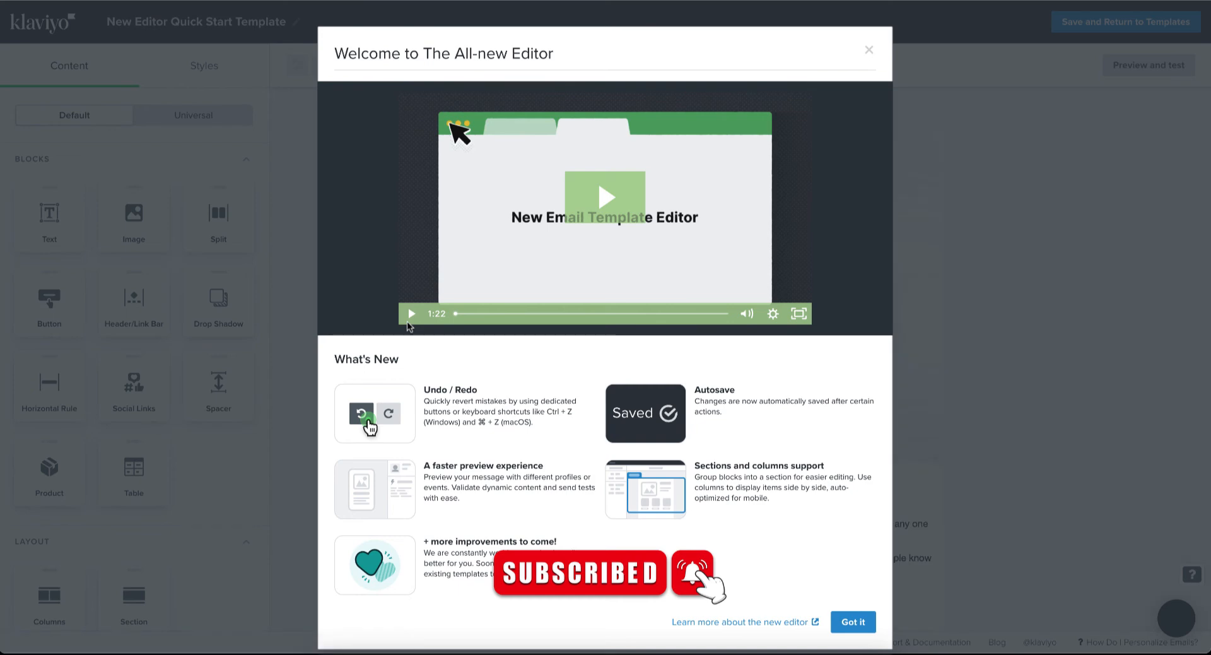
pyautogui.scroll(-1, 626, 246)
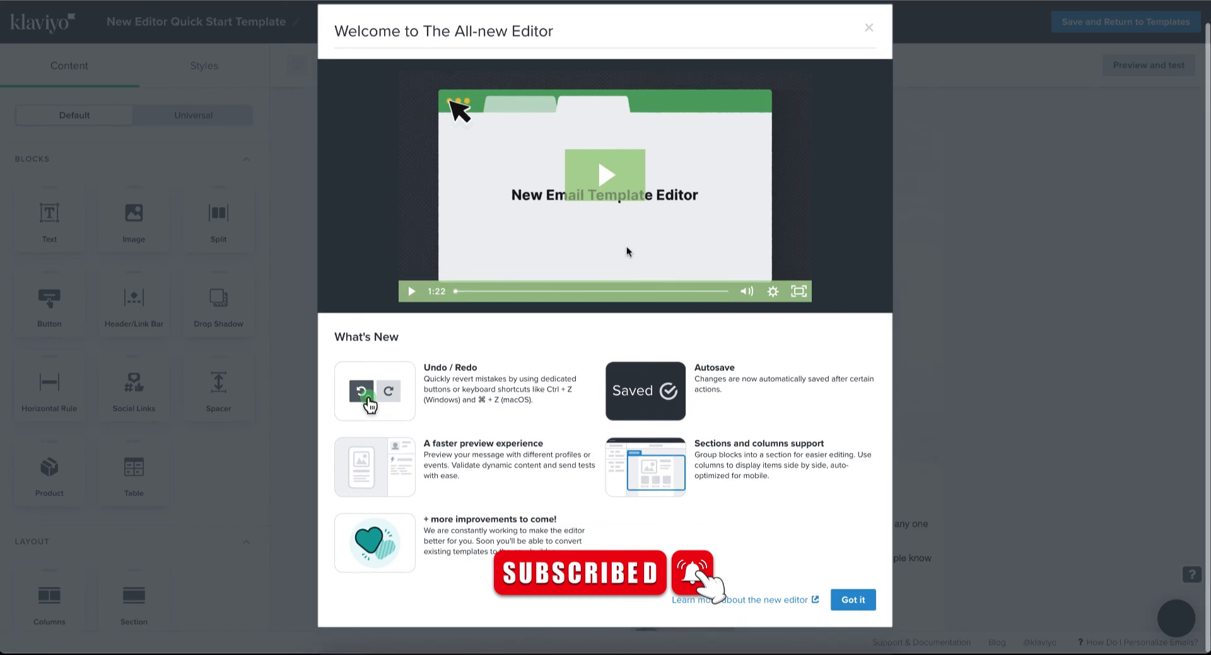
pyautogui.scroll(1, 714, 142)
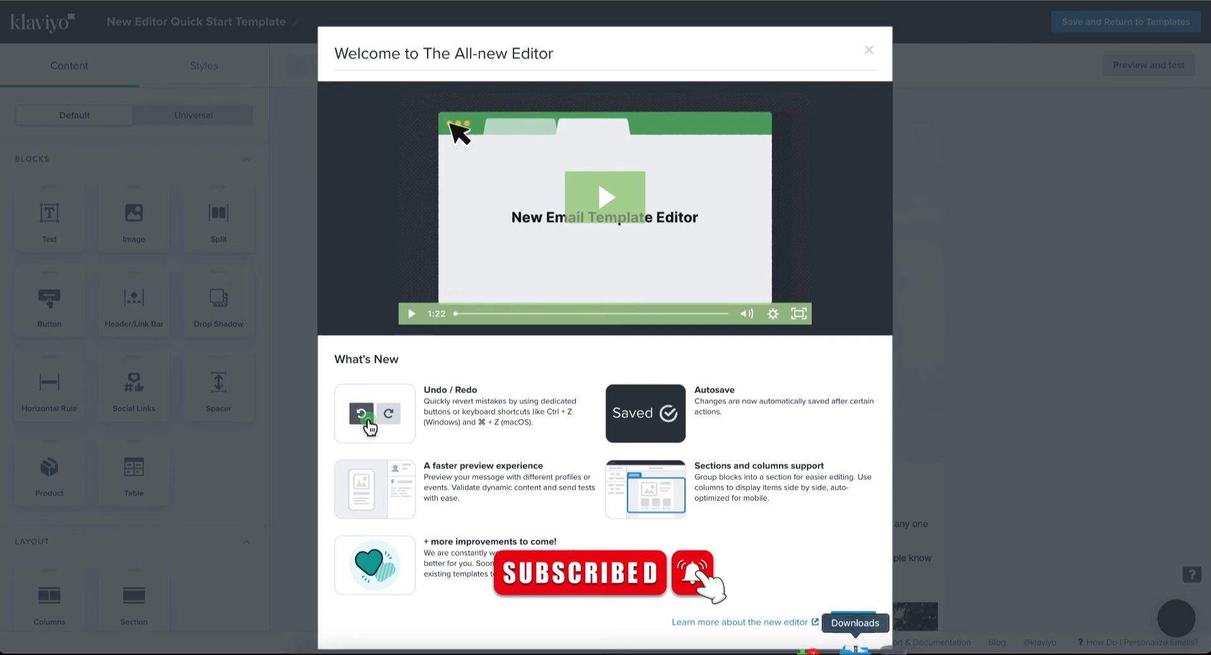
pyautogui.click(852, 621)
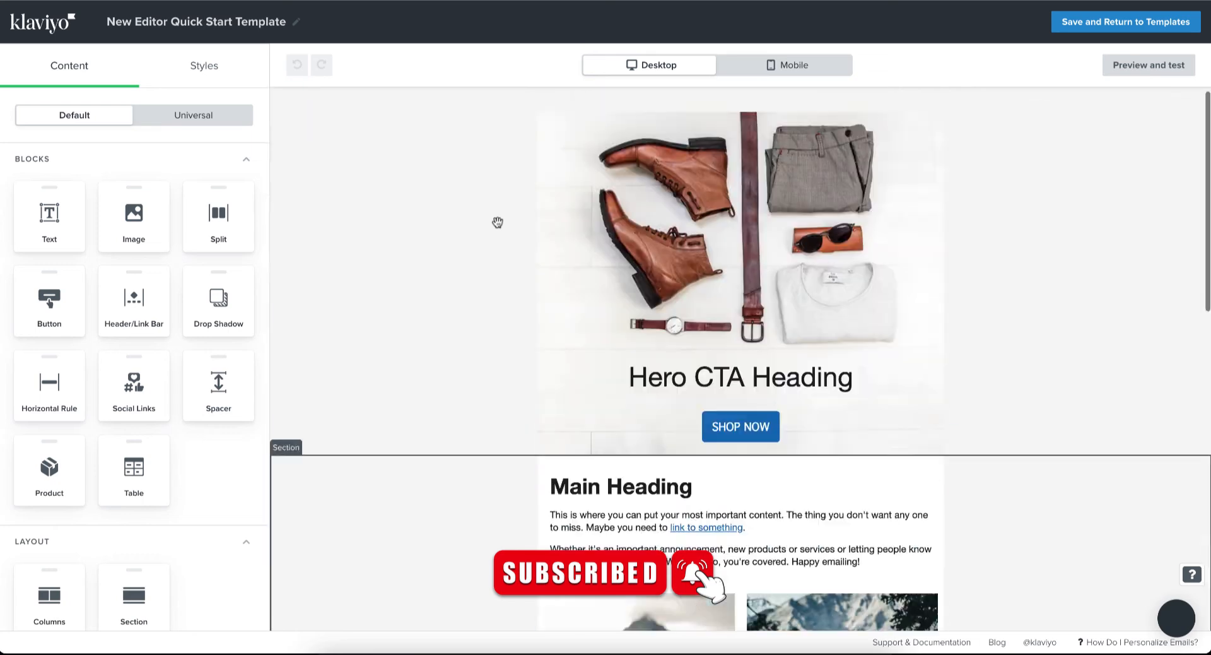
# Step: Delete the Hero CTA Heading section with its background image from the template
pyautogui.click(793, 297)
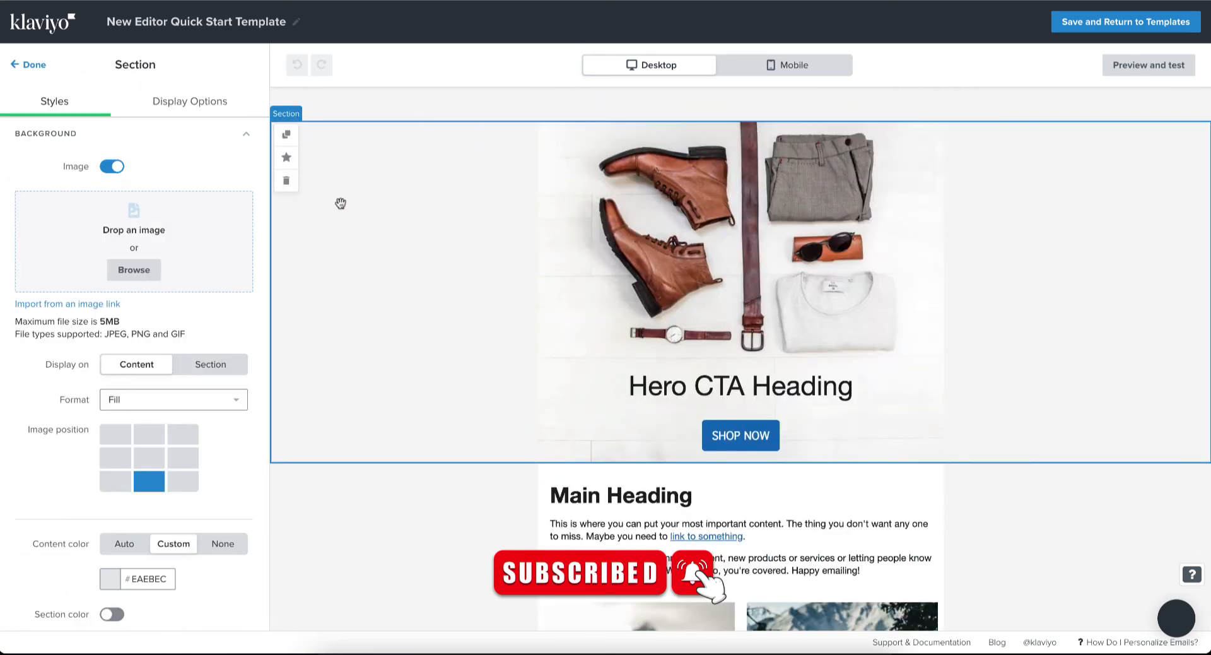
pyautogui.press('Delete')
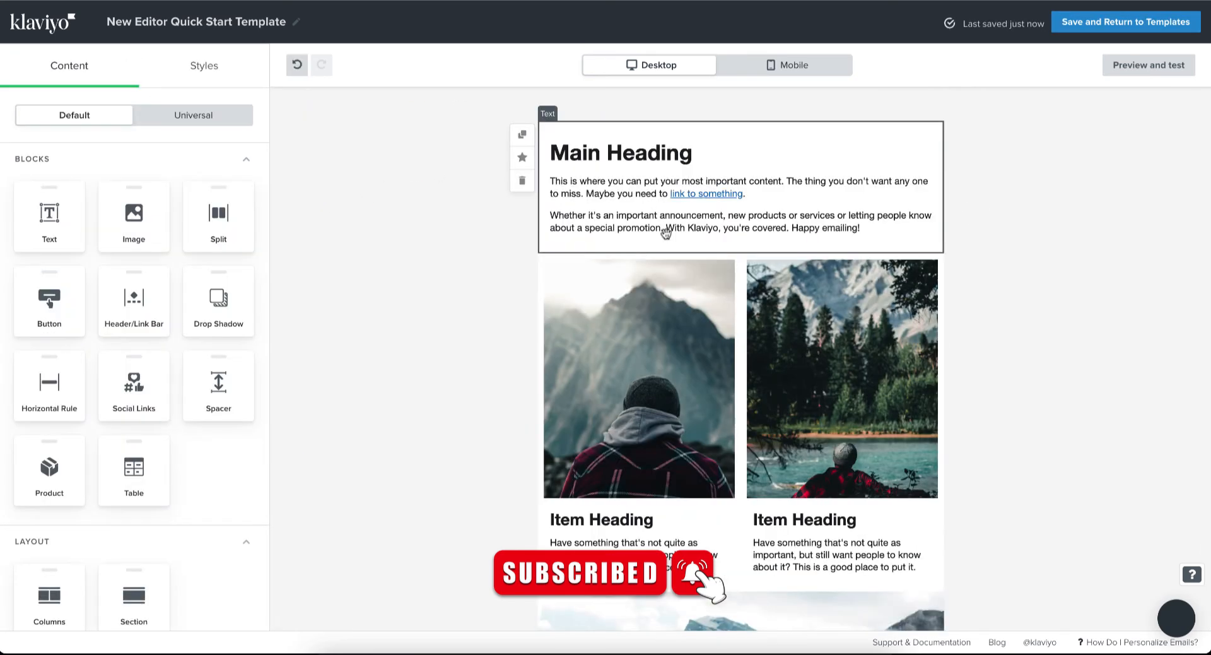
pyautogui.click(441, 222)
# Step: Open the Main Heading text block for editing and review the remaining template content down to the footer
pyautogui.click(746, 229)
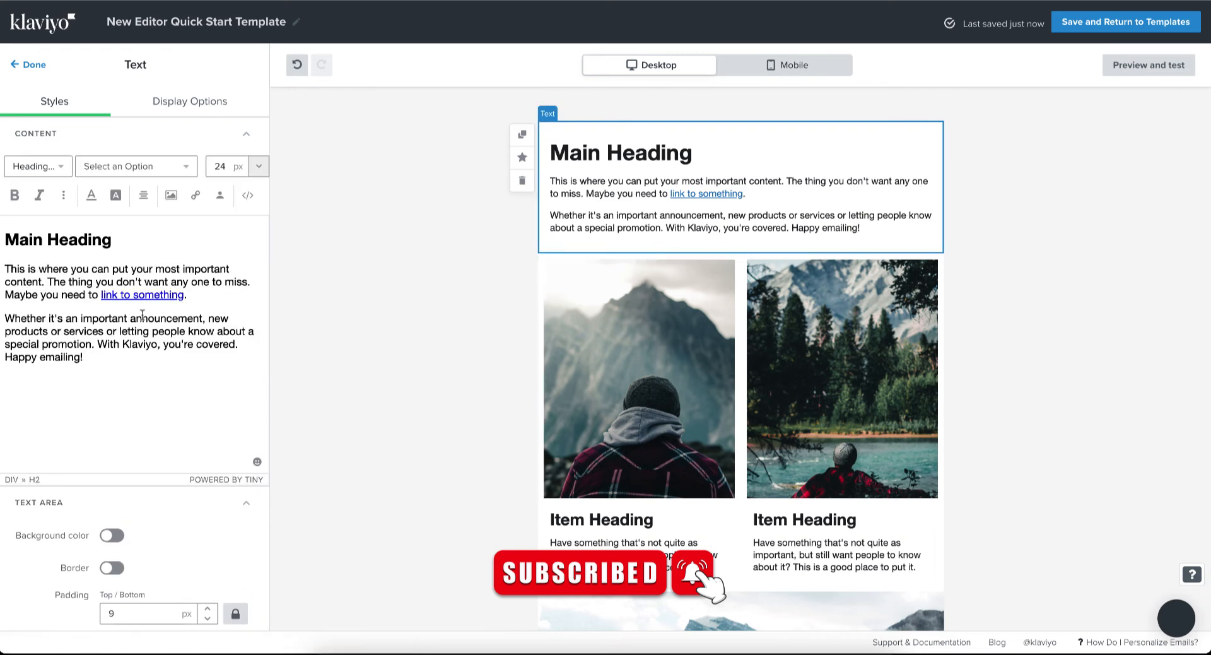
pyautogui.click(122, 357)
pyautogui.click(29, 229)
pyautogui.tripleClick(46, 239)
pyautogui.click(549, 228)
pyautogui.scroll(-7, 837, 270)
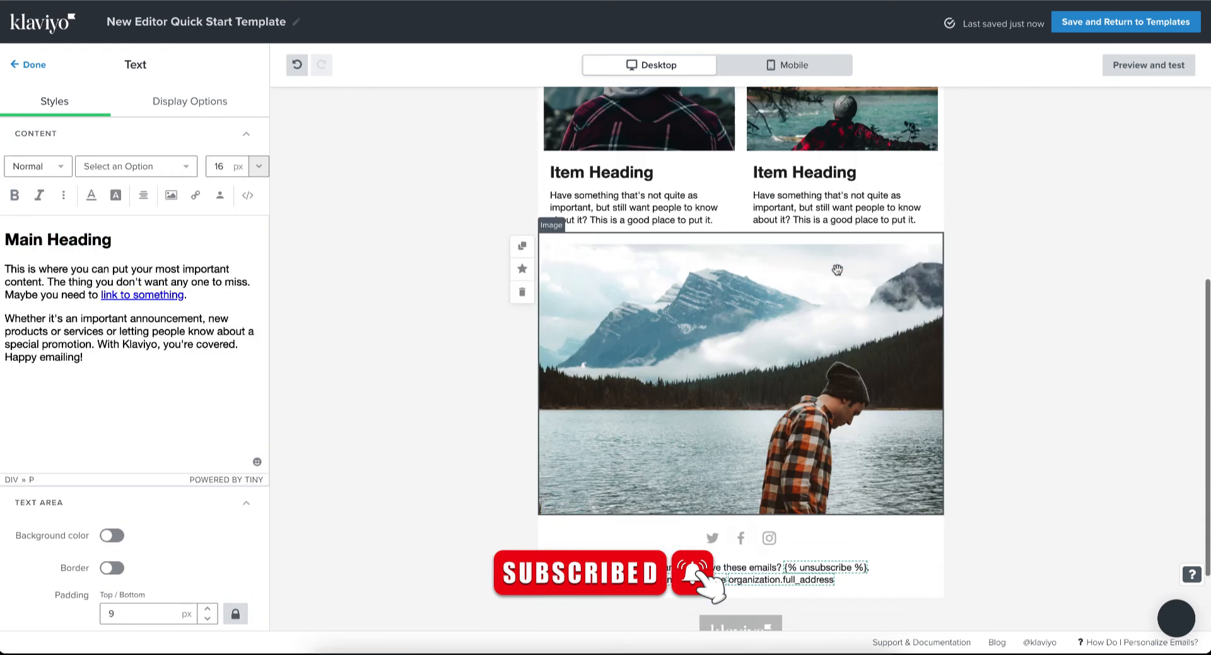
pyautogui.scroll(7, 837, 270)
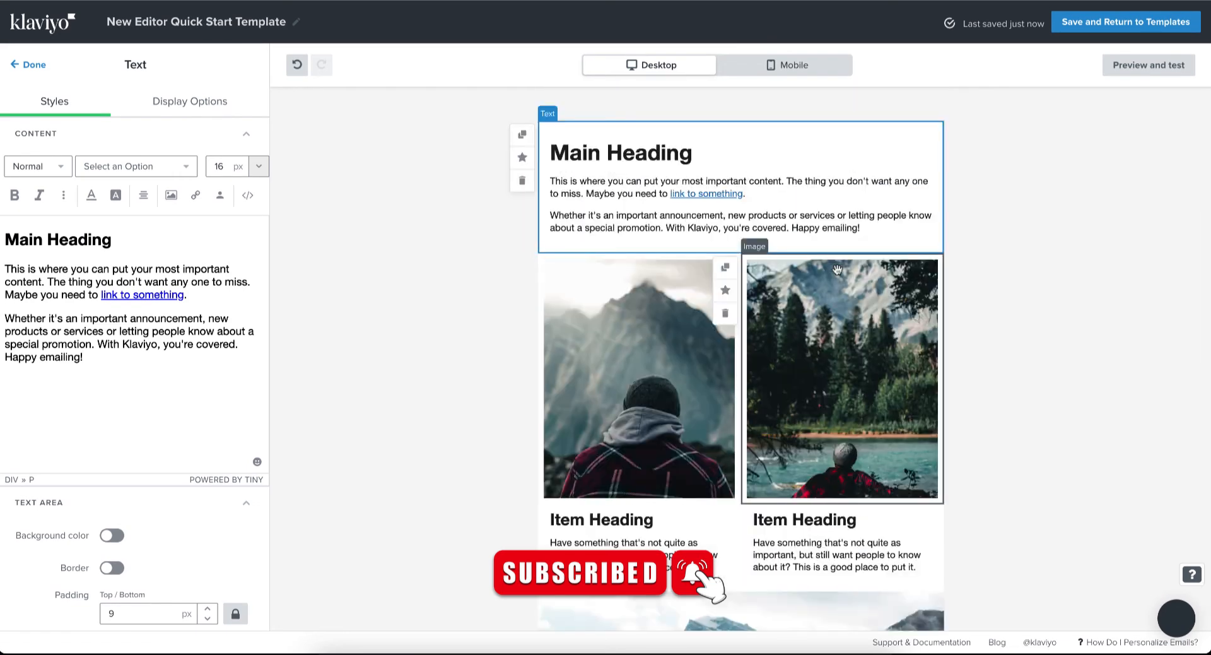
# Step: Save the quick start template, return to the email templates and look through the list
pyautogui.click(1122, 29)
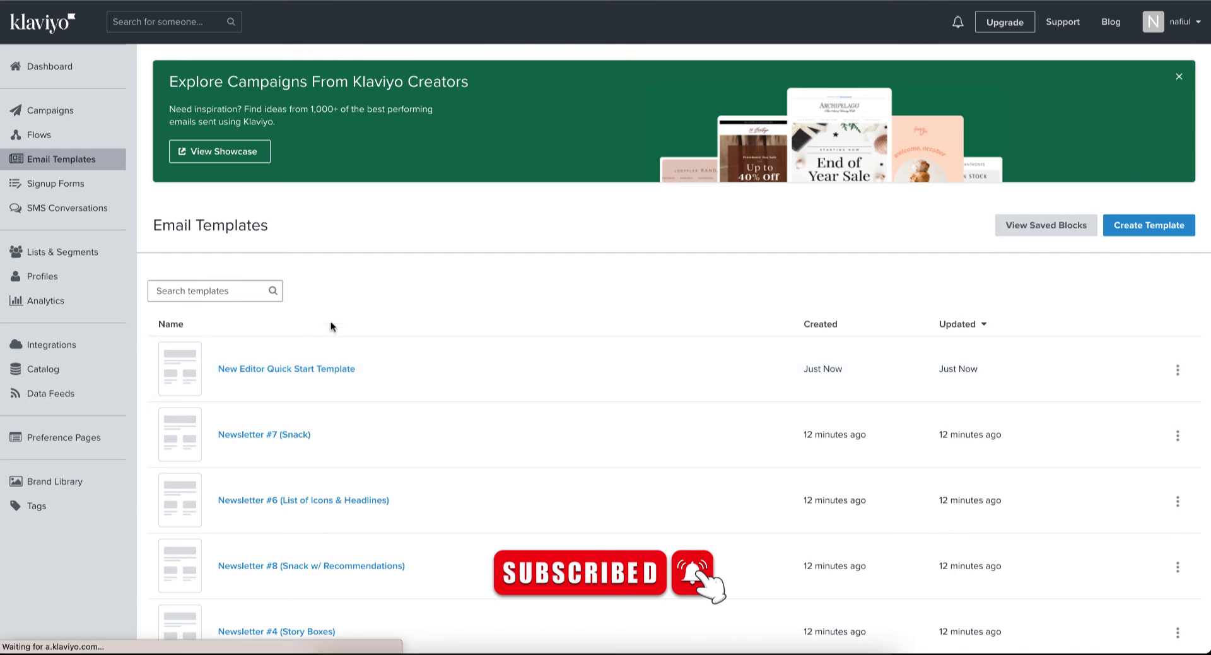
pyautogui.scroll(-6, 605, 570)
pyautogui.scroll(6, 605, 571)
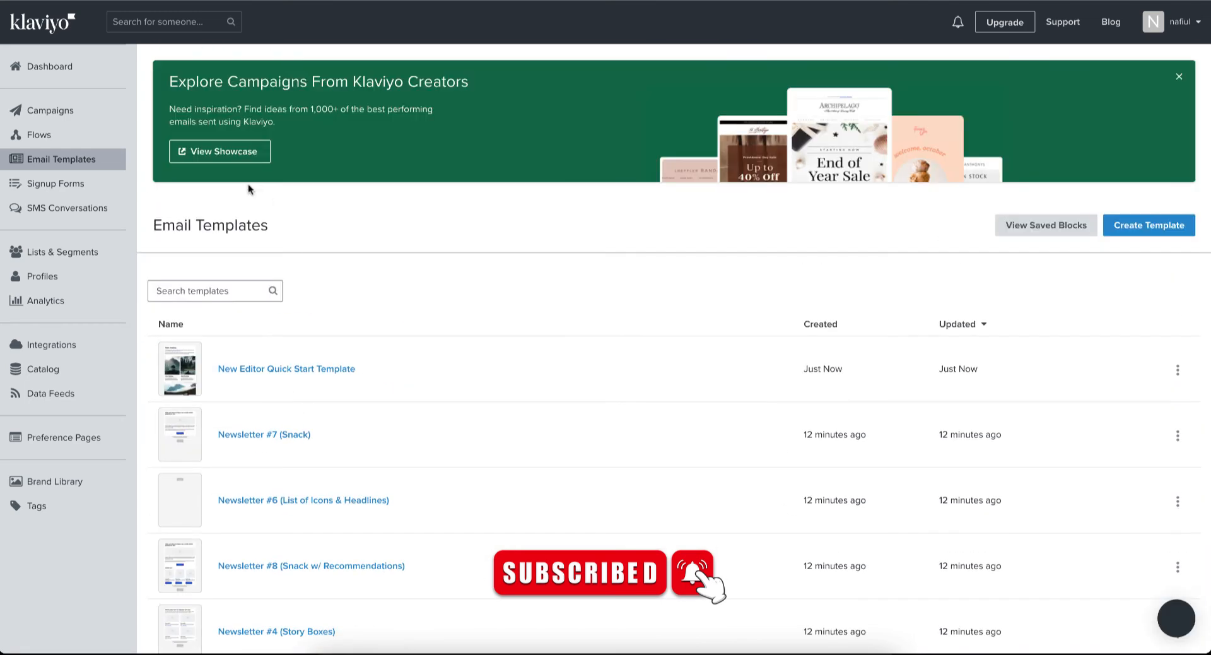
# Step: Go to the signup forms and browse the available form templates
pyautogui.click(80, 183)
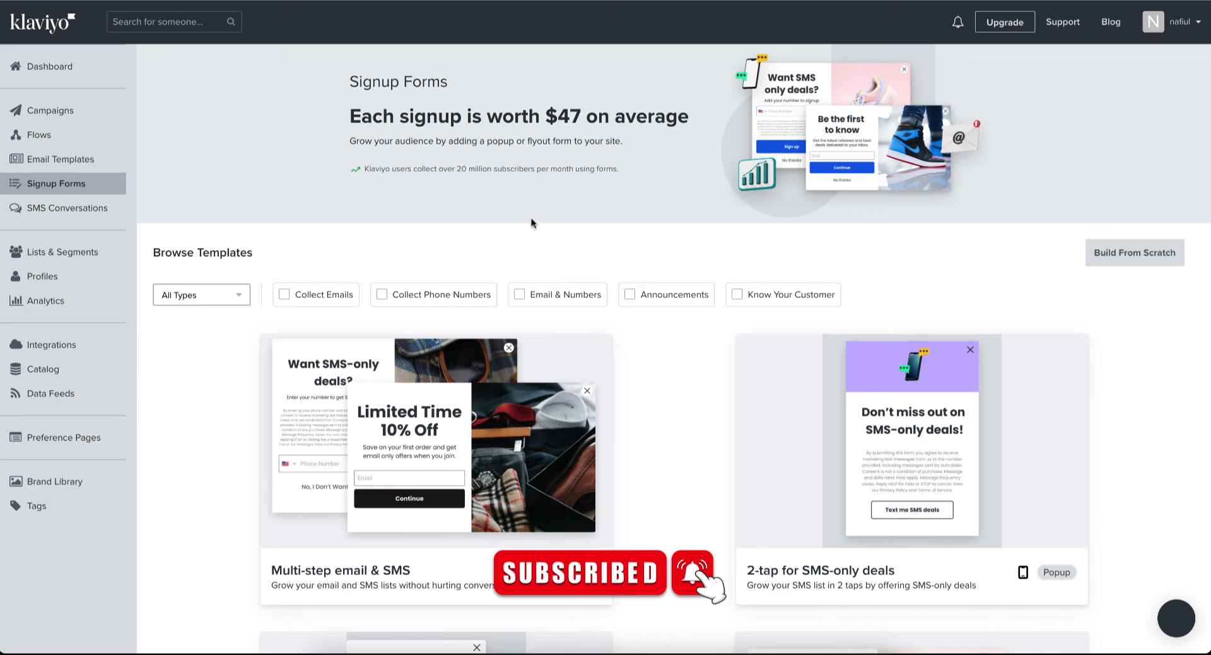
pyautogui.scroll(-3, 530, 222)
pyautogui.scroll(1, 388, 288)
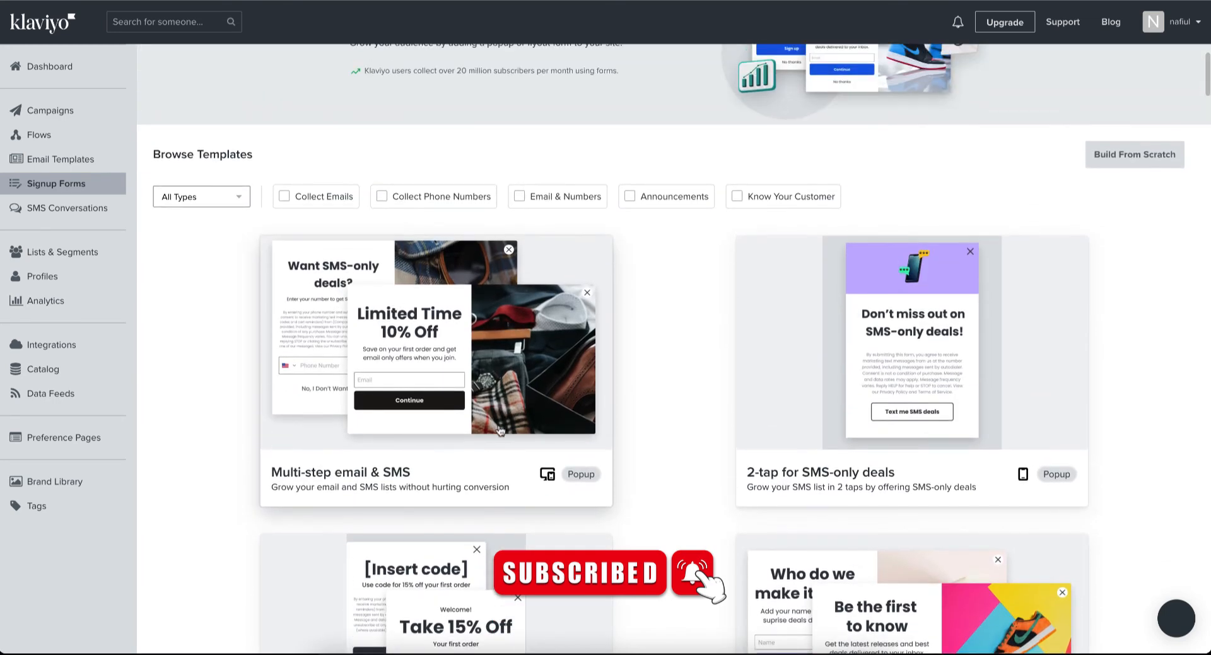
pyautogui.scroll(-2, 343, 362)
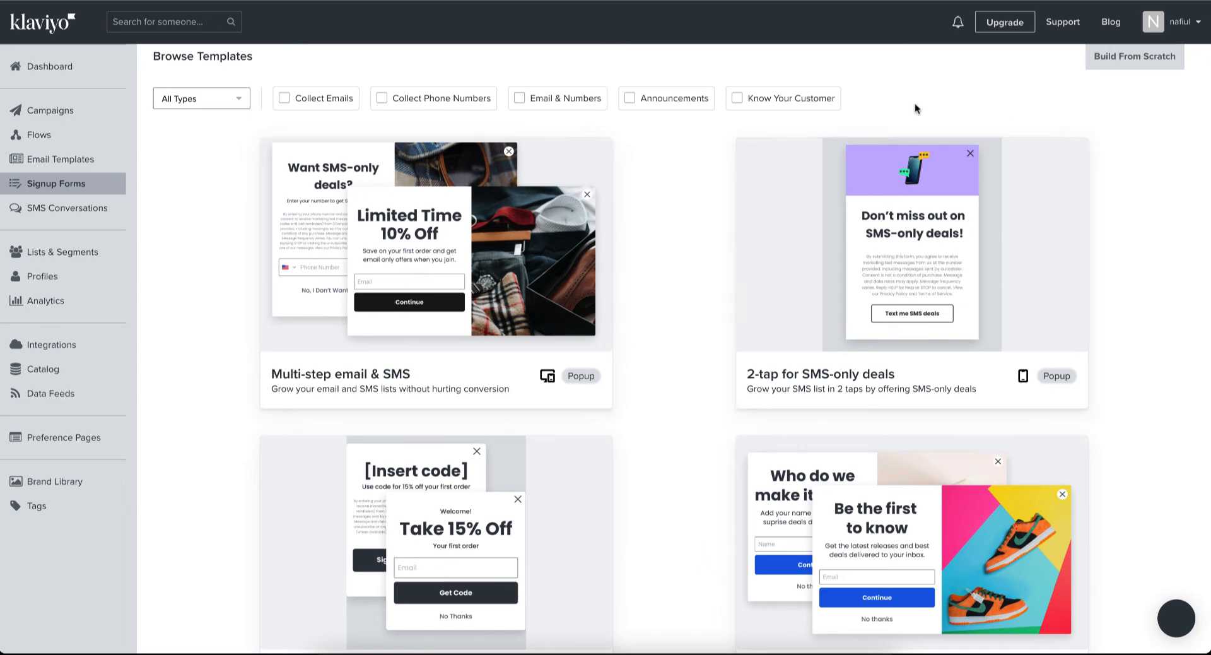
pyautogui.scroll(-4, 892, 243)
pyautogui.scroll(7, 469, 409)
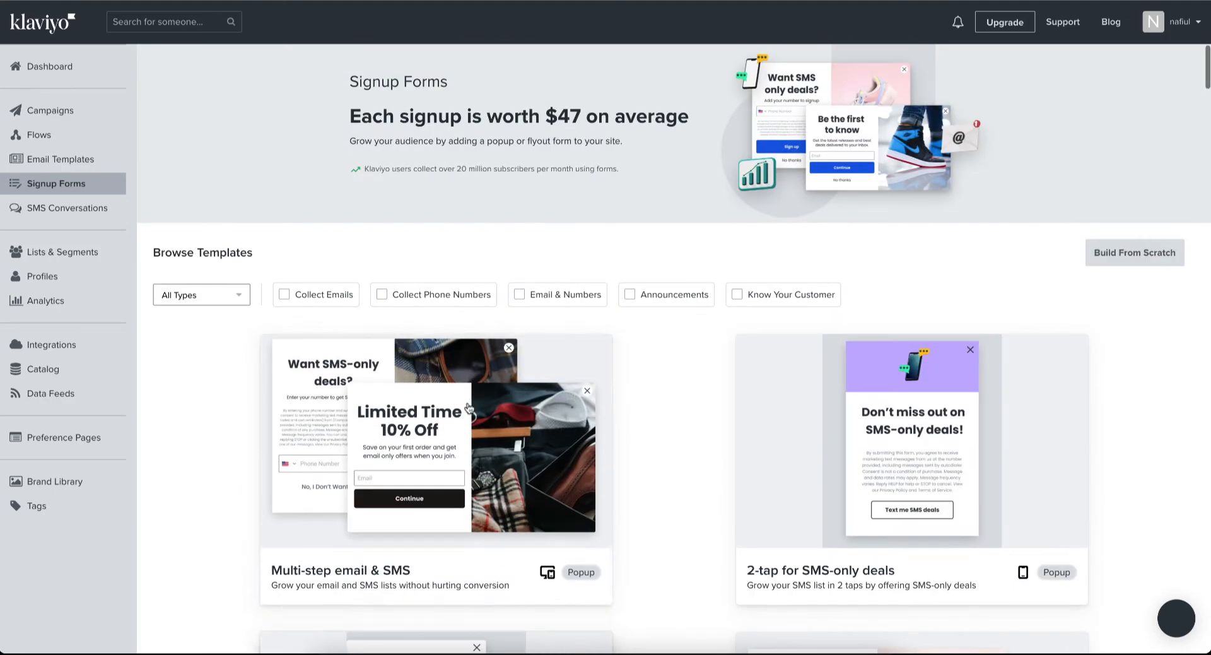
# Step: Start a signup form from the Multi-step email & SMS template and name it Email Popup
pyautogui.click(471, 457)
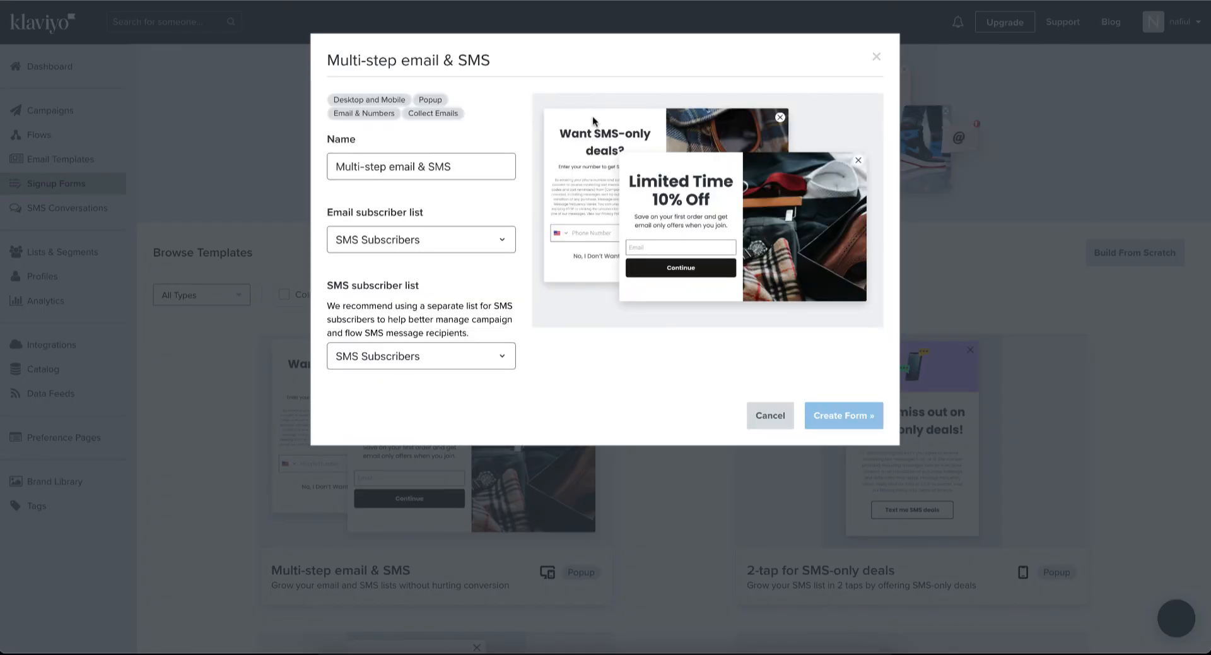
pyautogui.click(440, 248)
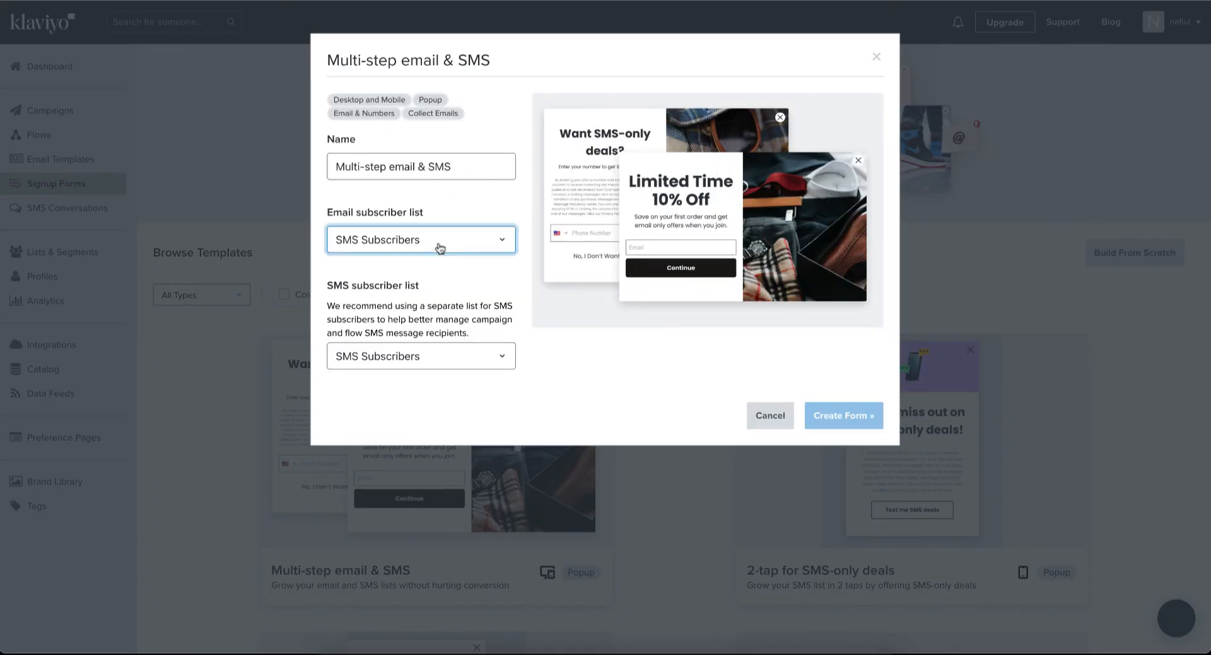
pyautogui.click(439, 247)
pyautogui.click(440, 246)
pyautogui.click(438, 166)
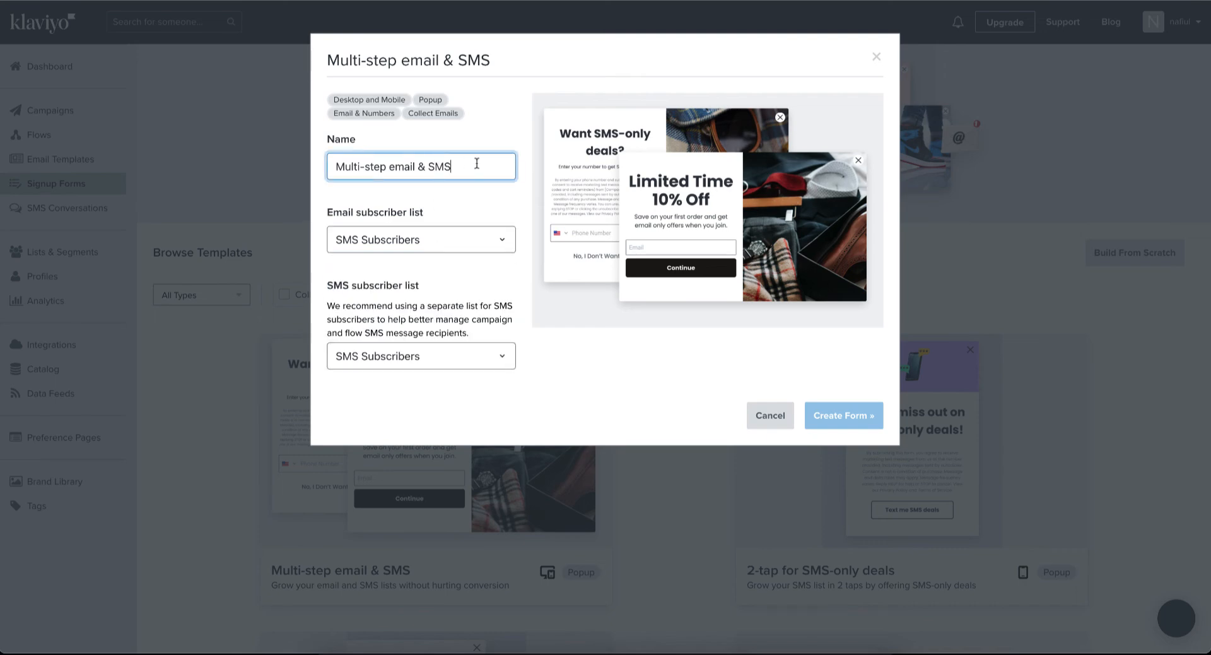
pyautogui.moveTo(476, 163); pyautogui.dragTo(307, 163)
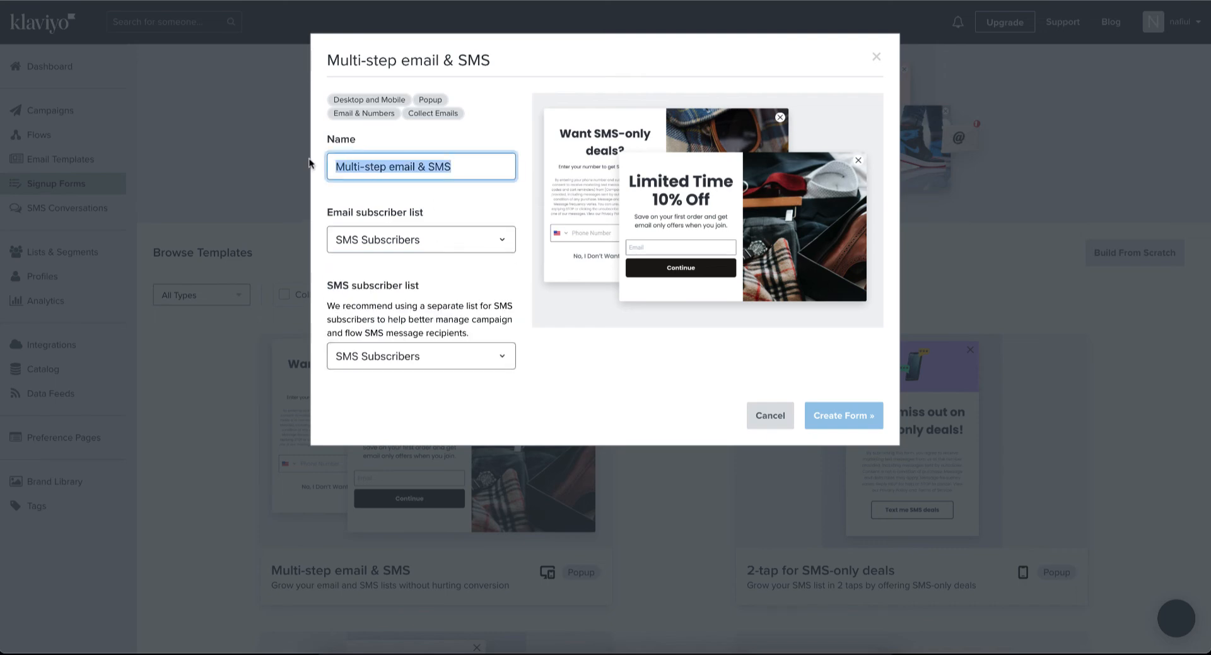
pyautogui.write('Mail')
pyautogui.press('BackSpace')
pyautogui.press('BackSpace')
pyautogui.press('BackSpace')
pyautogui.press('BackSpace')
pyautogui.press('BackSpace')
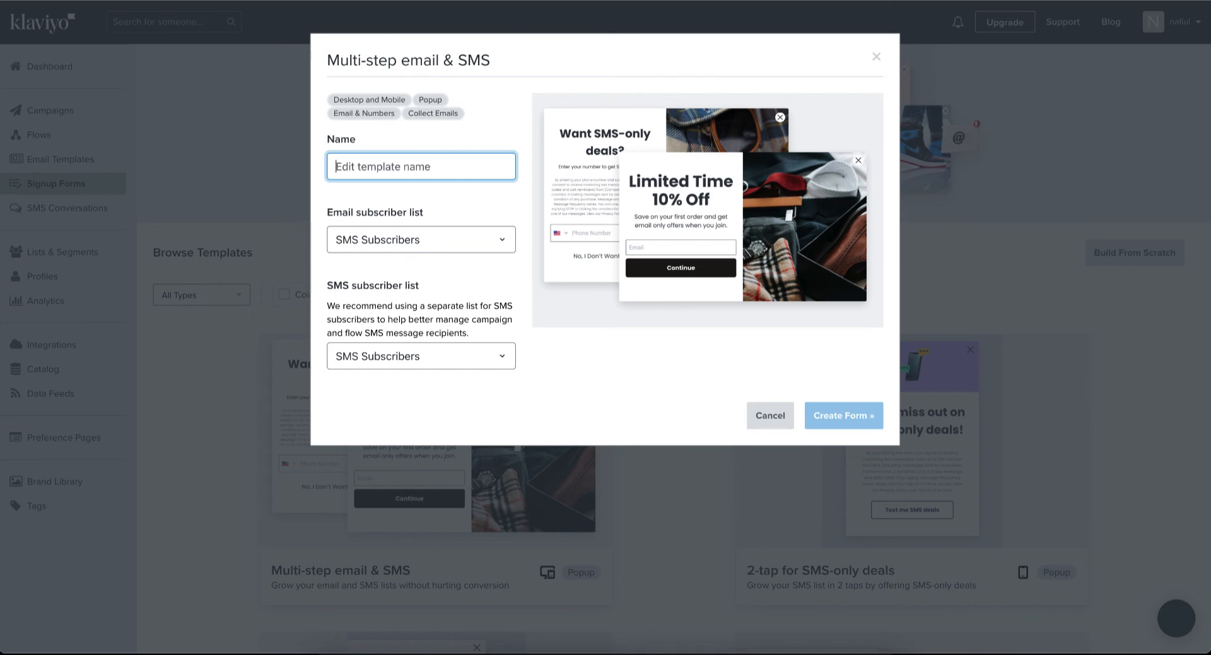
pyautogui.write('Email Popup')
pyautogui.click(591, 385)
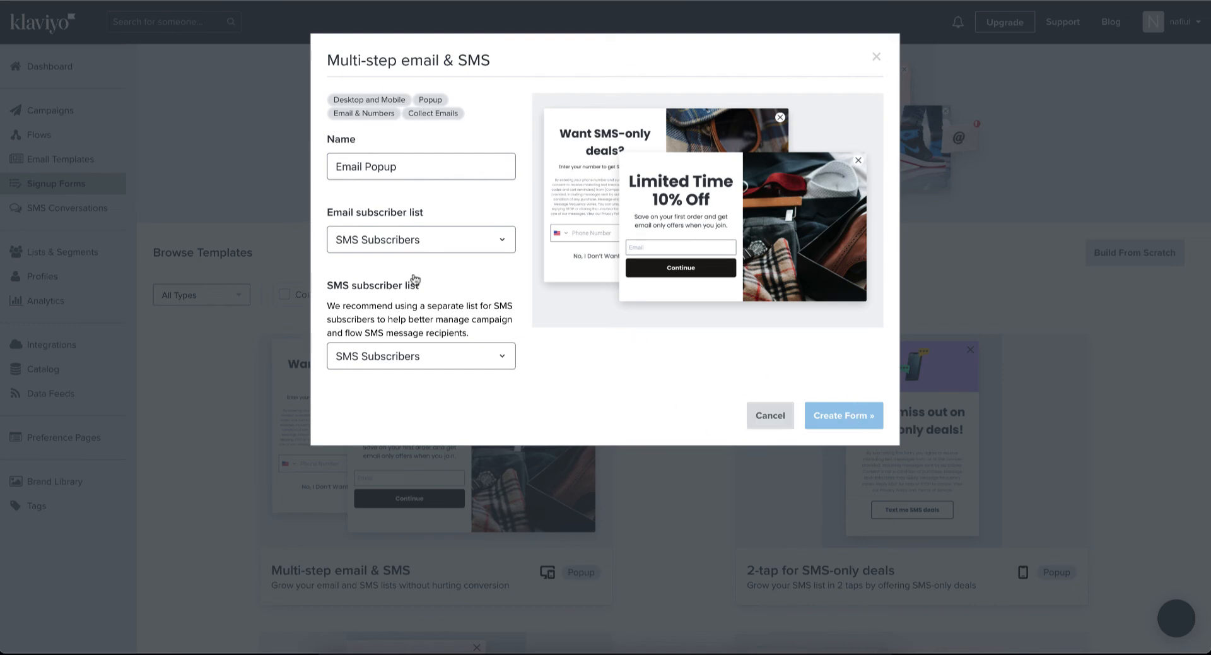
# Step: Set the form's email subscriber list to Newsletter, and cancel the form creation
pyautogui.click(434, 239)
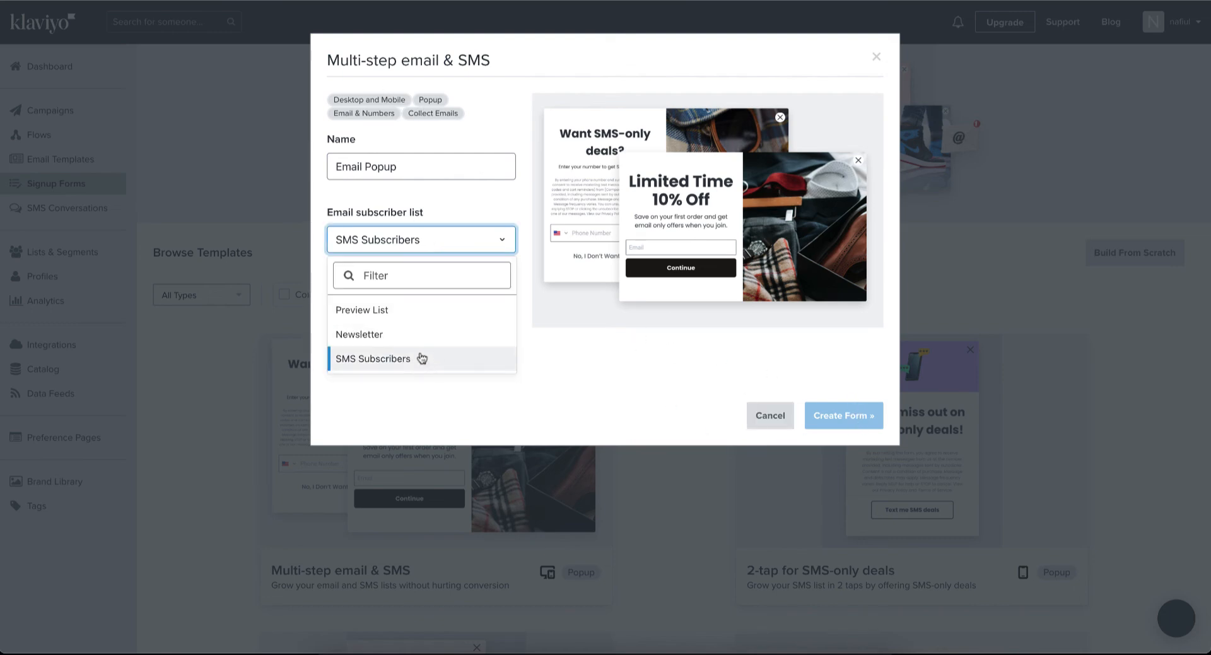
pyautogui.click(415, 334)
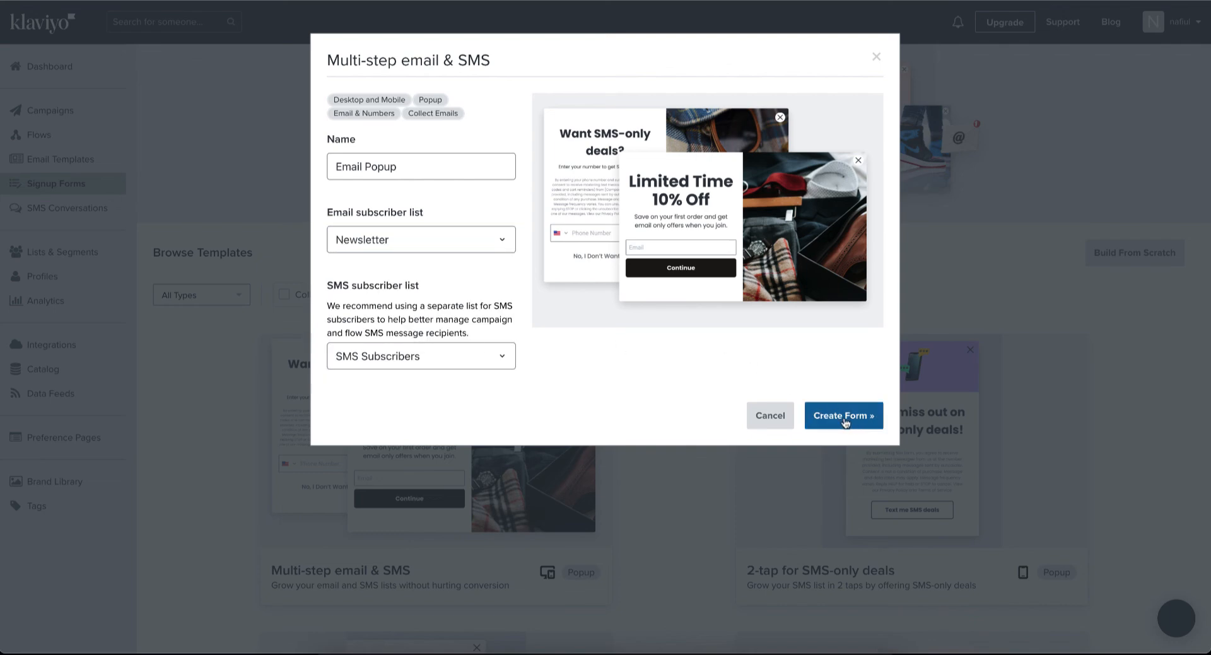
pyautogui.click(769, 411)
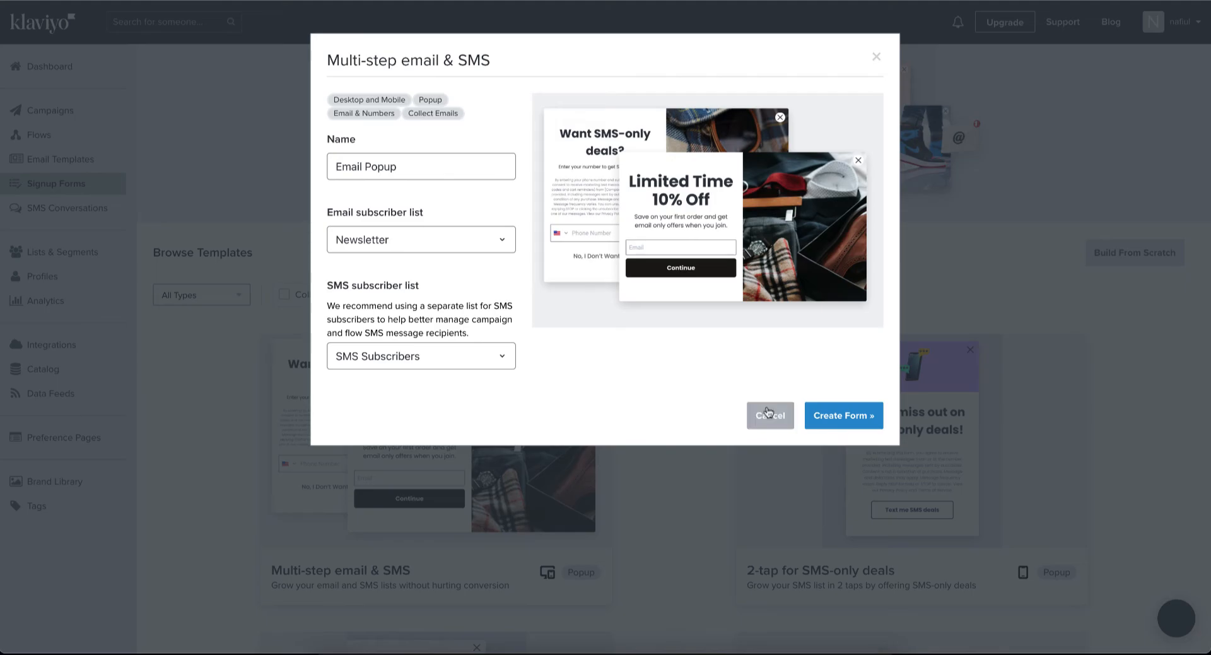
# Step: Set up SMS for the account from SMS Conversations and look over the SMS settings
pyautogui.click(89, 213)
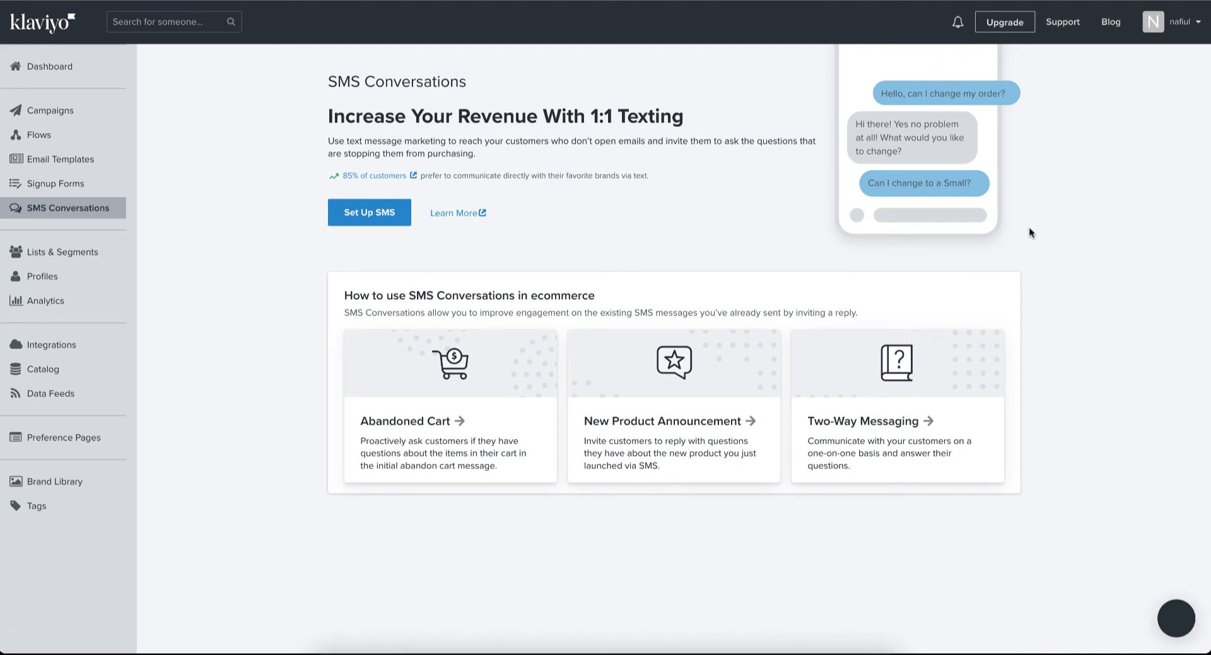
pyautogui.click(368, 215)
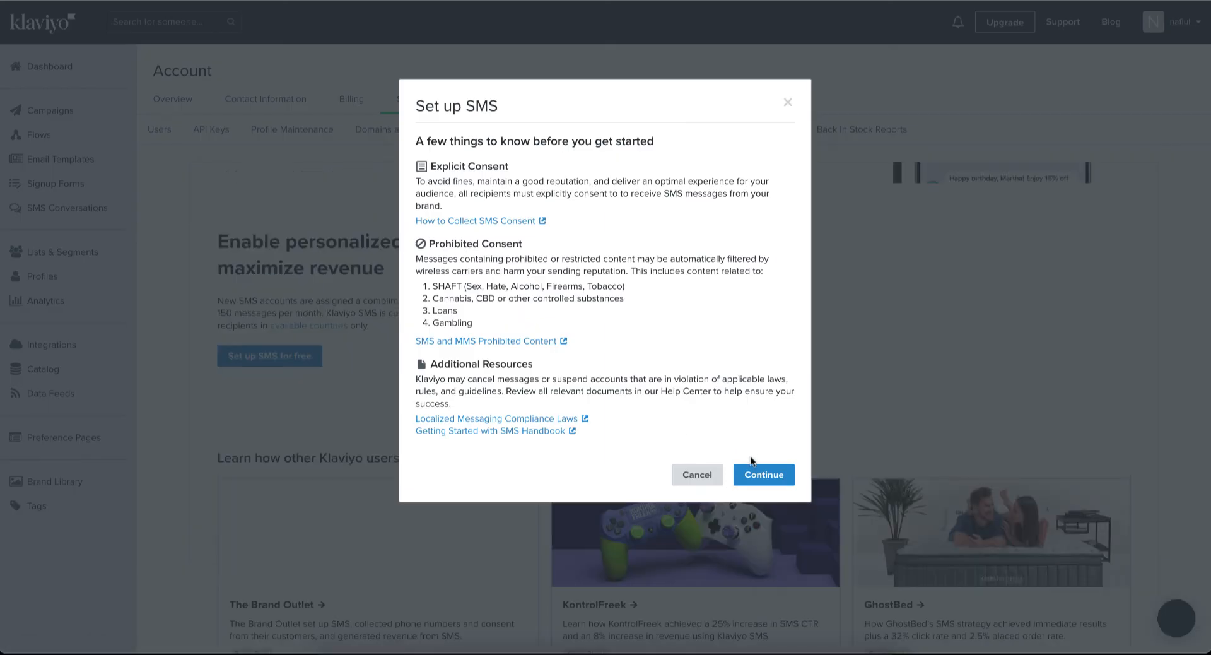
pyautogui.click(757, 473)
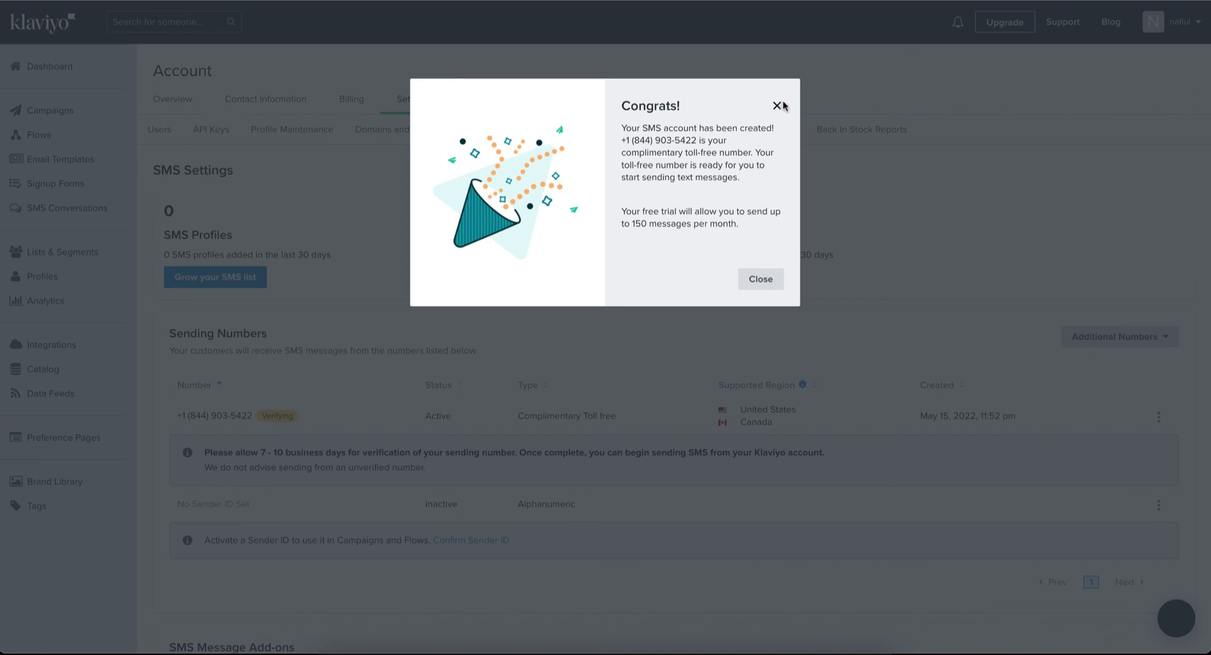
pyautogui.click(776, 107)
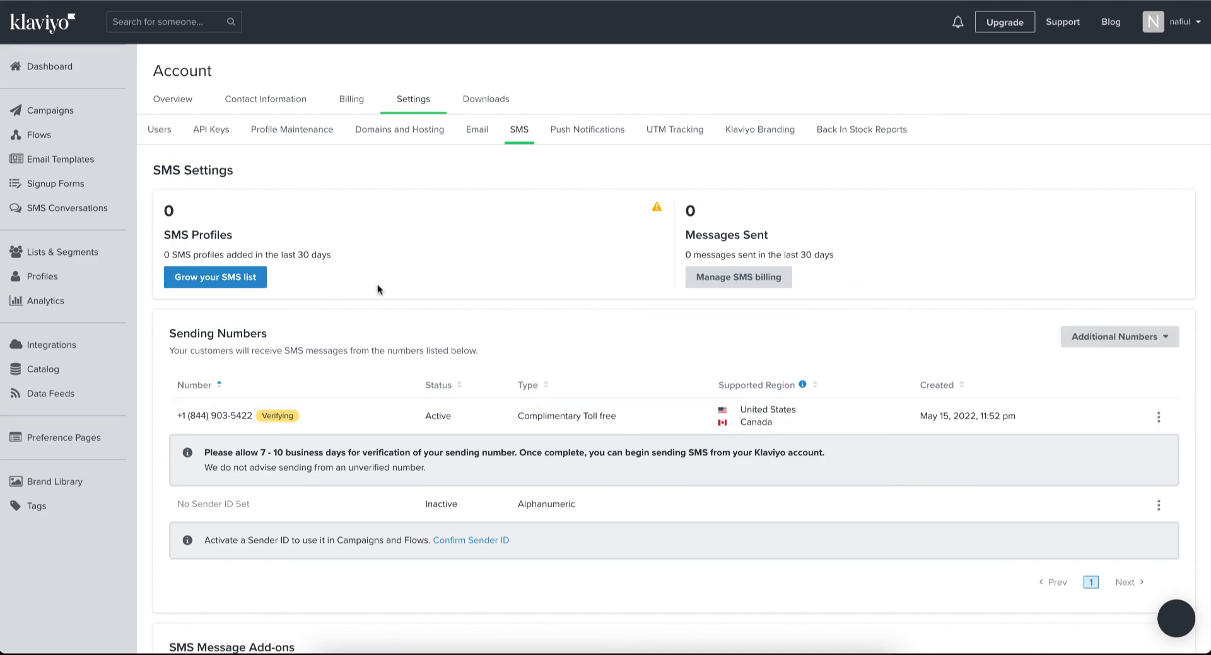
pyautogui.scroll(-5, 377, 284)
pyautogui.scroll(6, 377, 284)
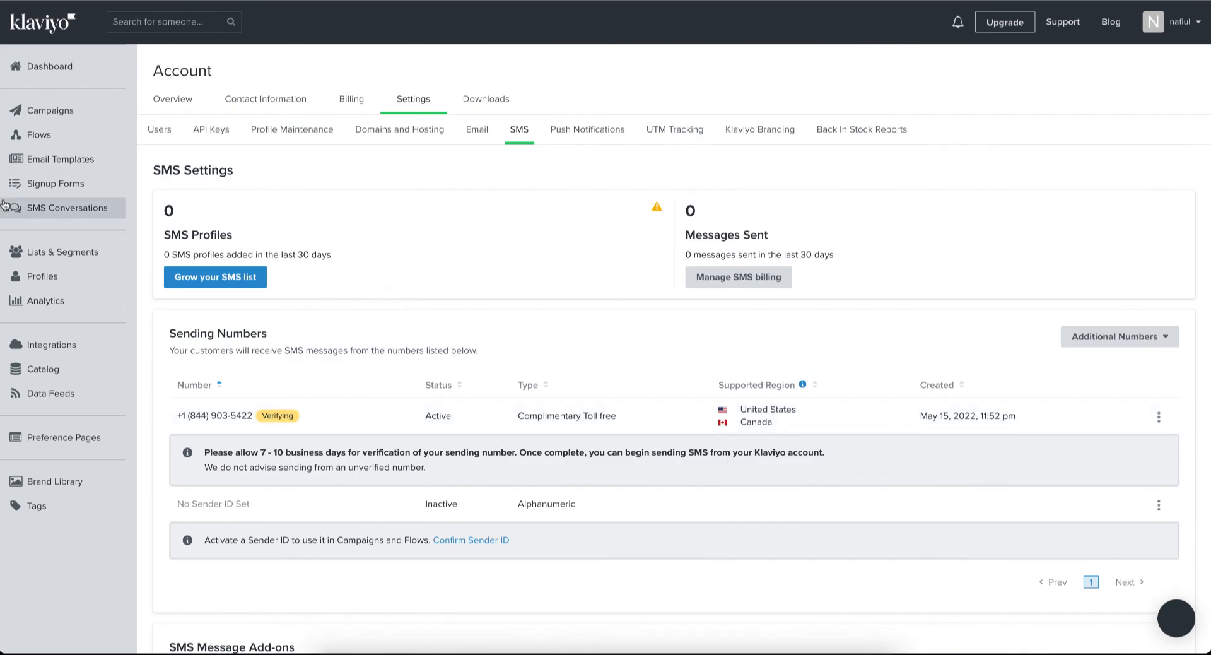
# Step: Go to Lists & Segments and review the Newsletter and SMS Subscribers lists
pyautogui.click(37, 254)
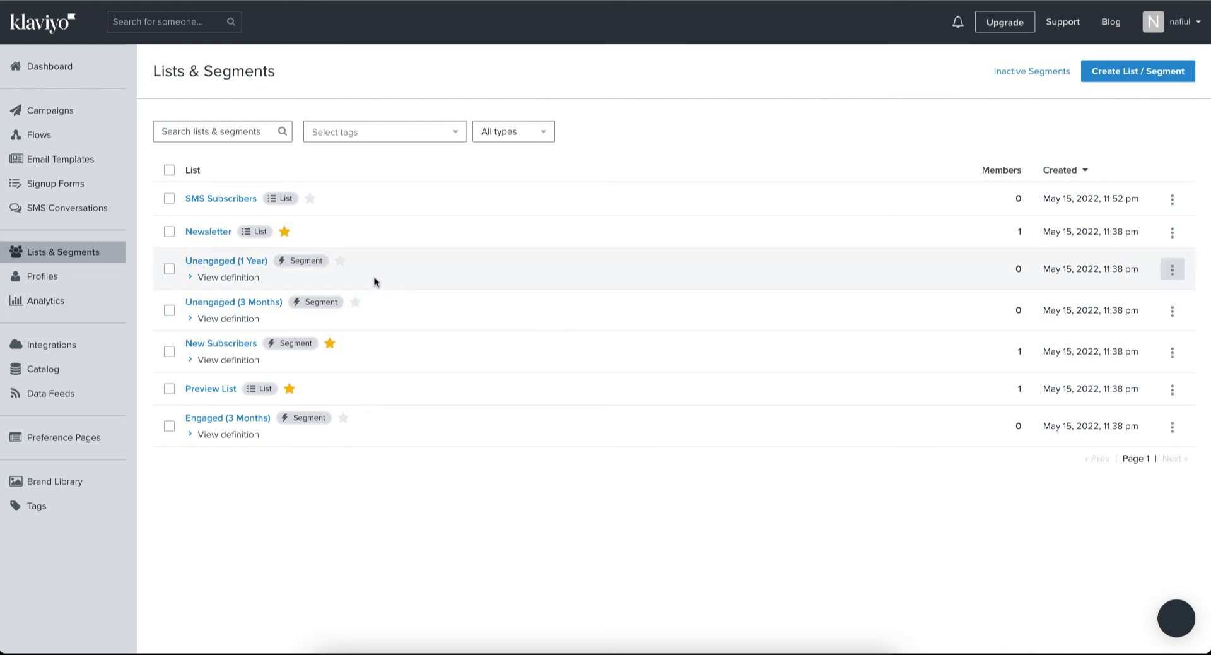
pyautogui.doubleClick(260, 232)
pyautogui.doubleClick(282, 198)
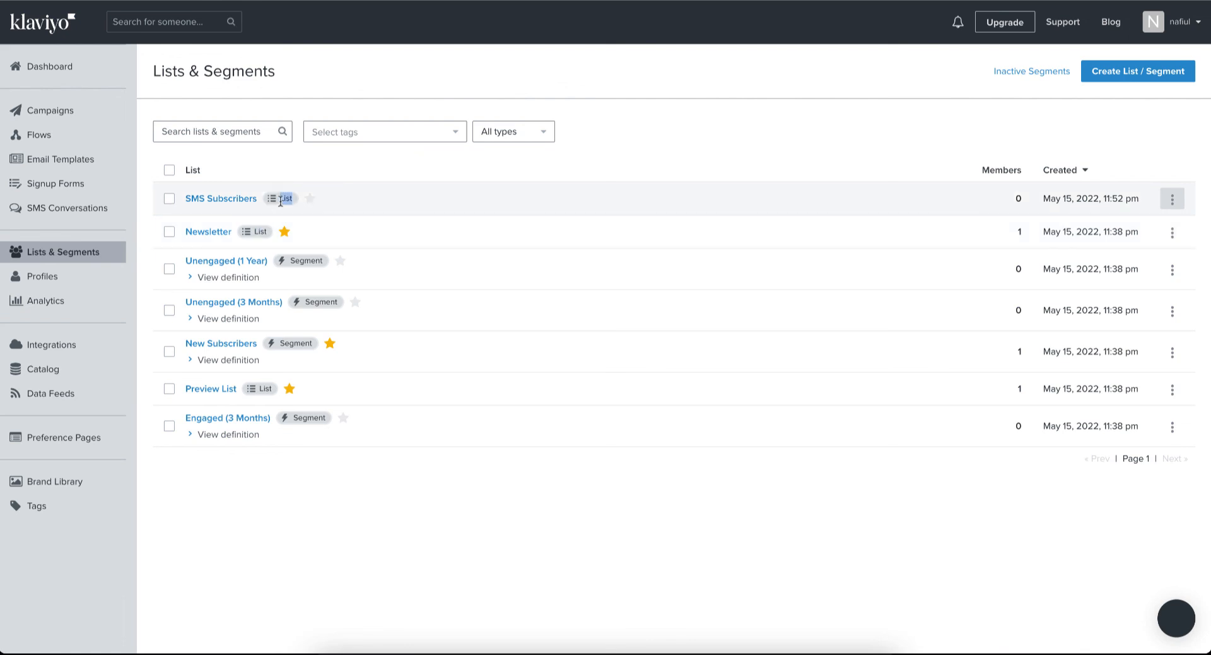
pyautogui.click(784, 112)
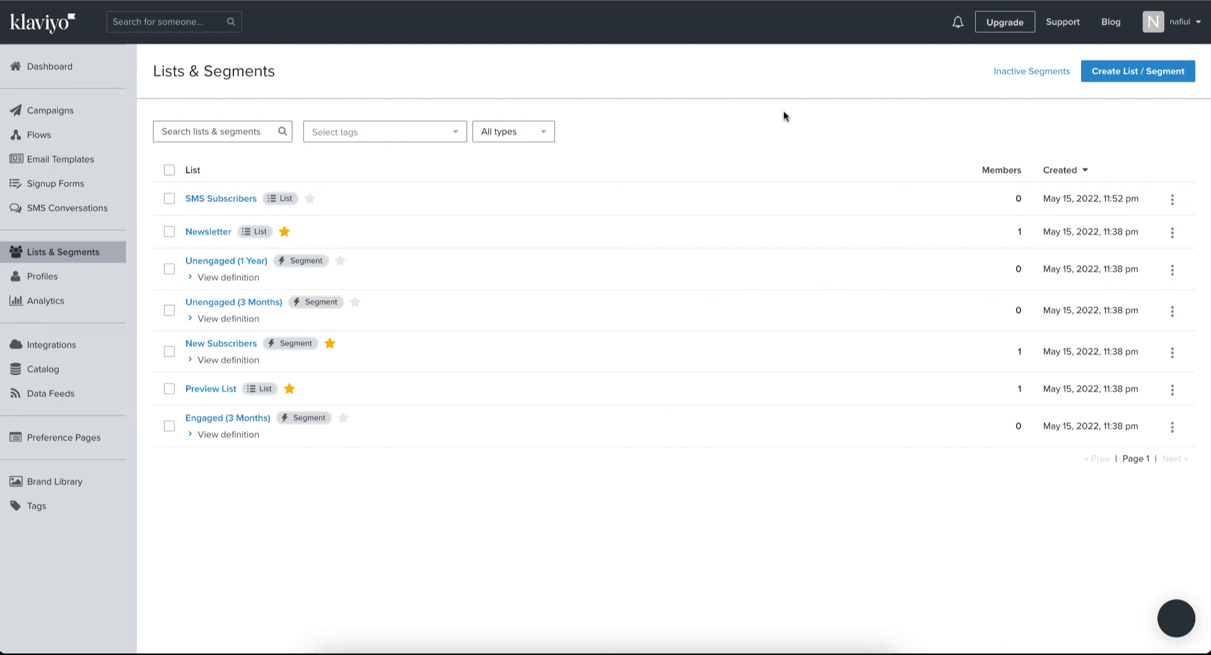
# Step: Check the contact listing in Profiles, and look over the Metrics, Custom Reports and Benchmarks sections in Analytics
pyautogui.click(67, 276)
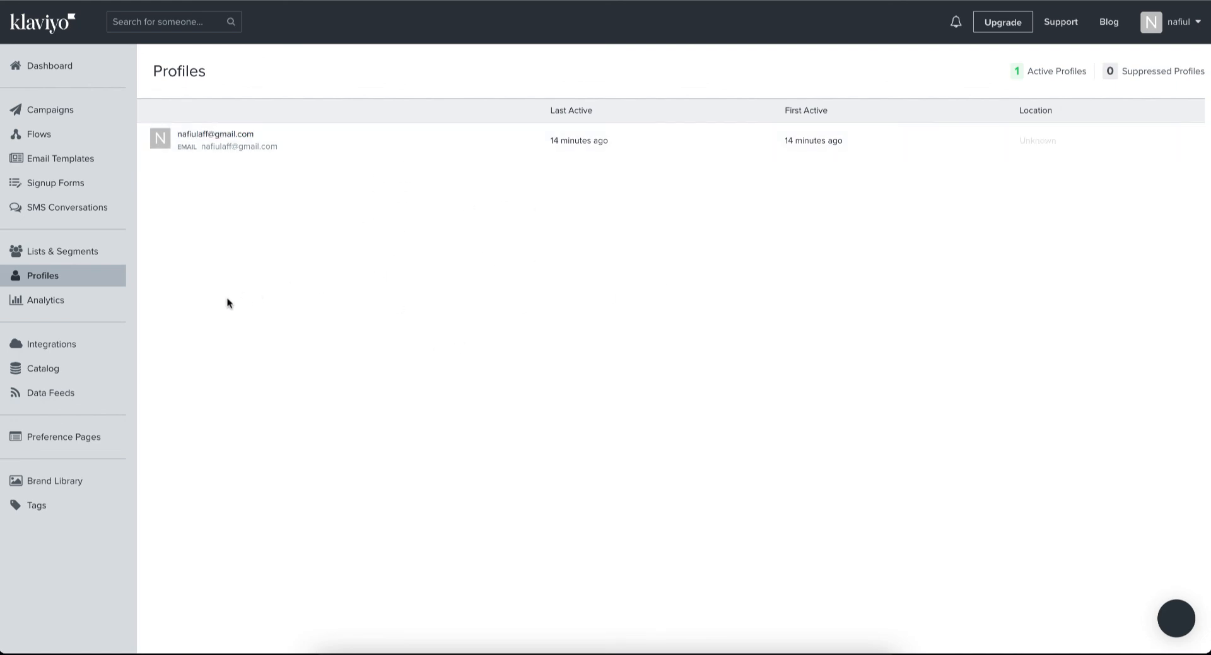
pyautogui.click(33, 301)
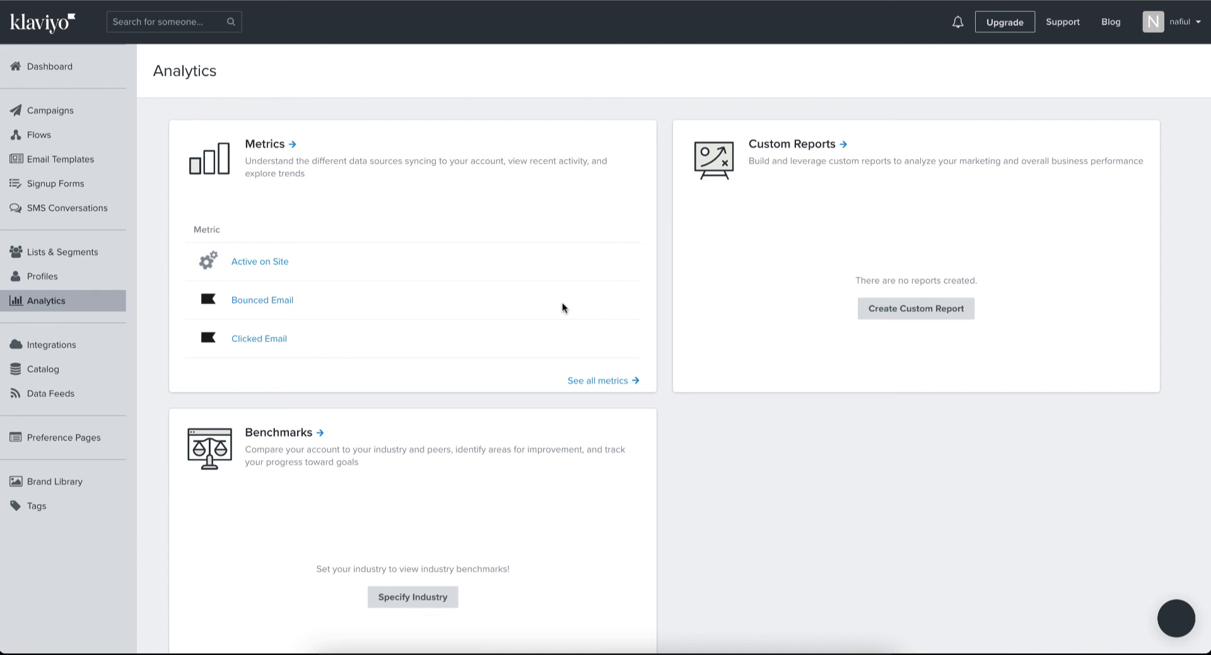
pyautogui.scroll(-1, 562, 302)
pyautogui.scroll(1, 562, 302)
pyautogui.scroll(-1, 786, 437)
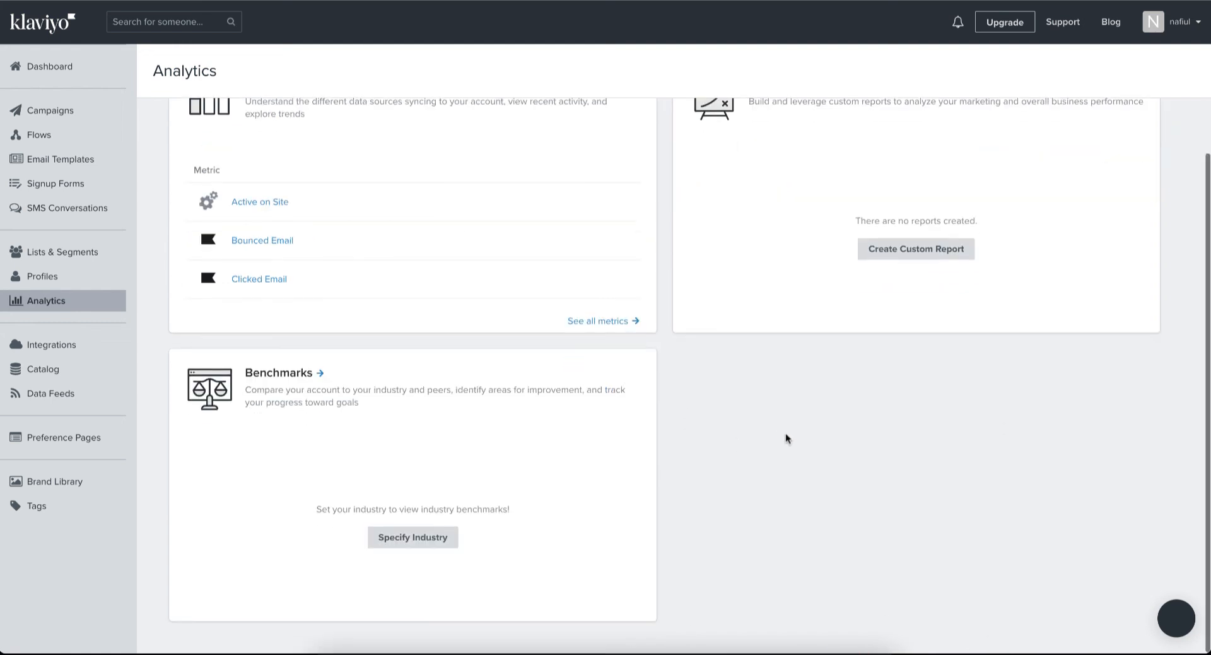
# Step: Go to Integrations and browse the full list of available integrations from ActBlue through Zoho
pyautogui.click(62, 343)
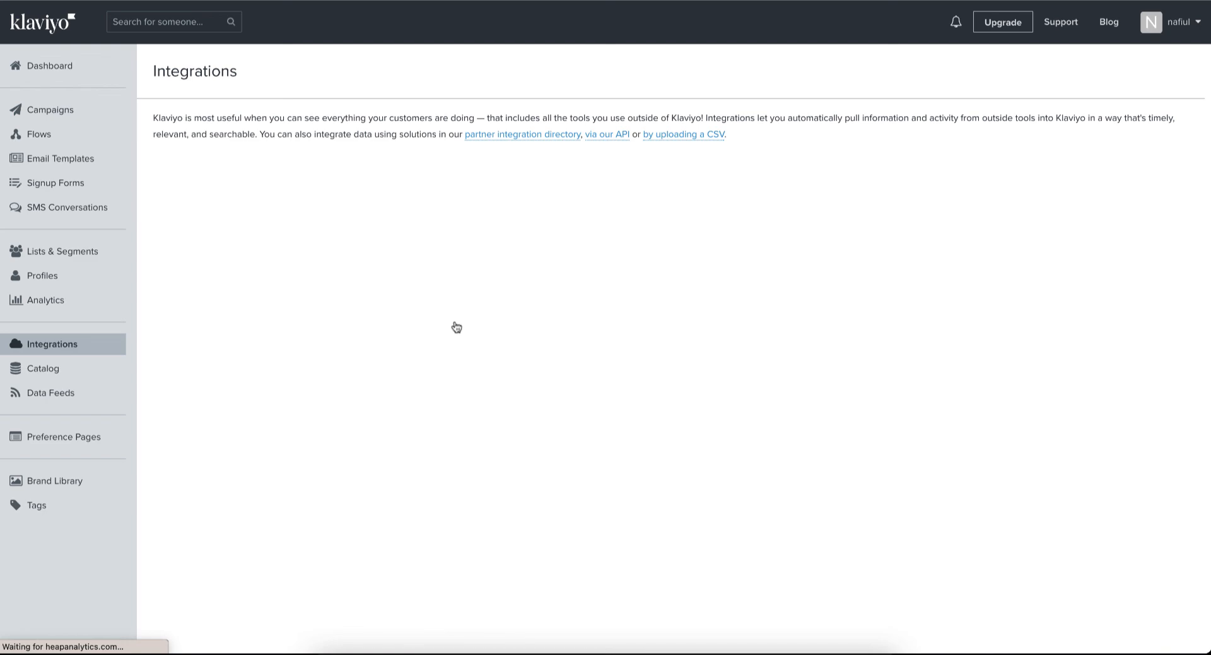
pyautogui.scroll(-20, 456, 326)
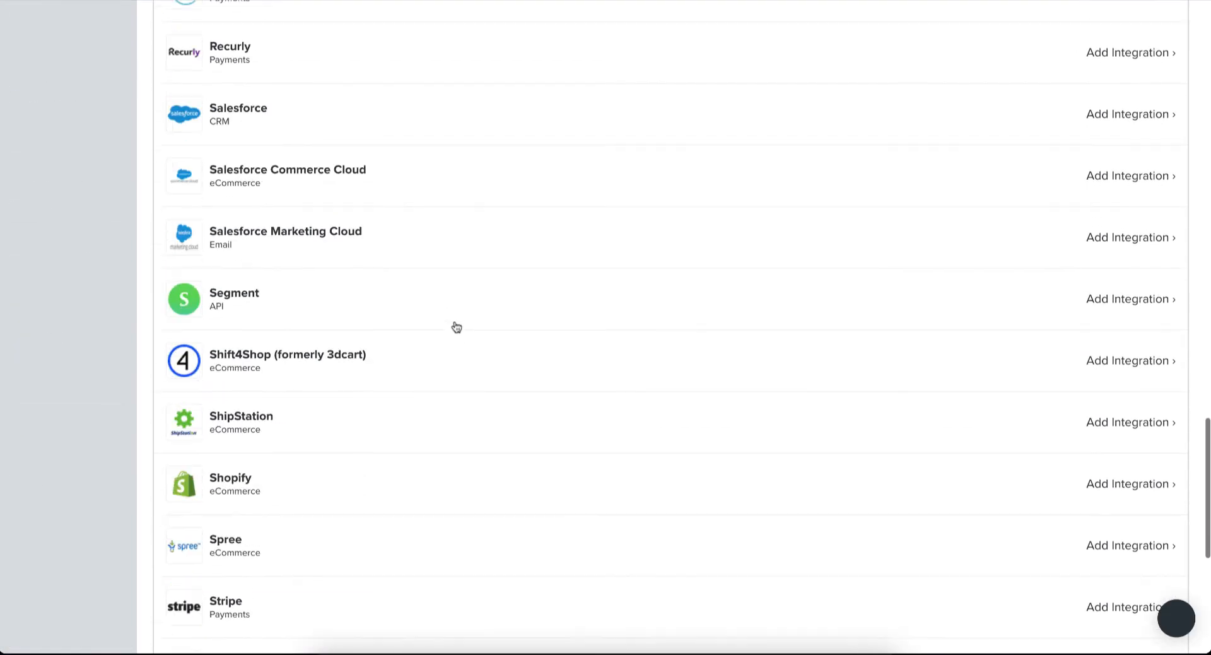
pyautogui.scroll(-7, 456, 326)
pyautogui.scroll(20, 456, 326)
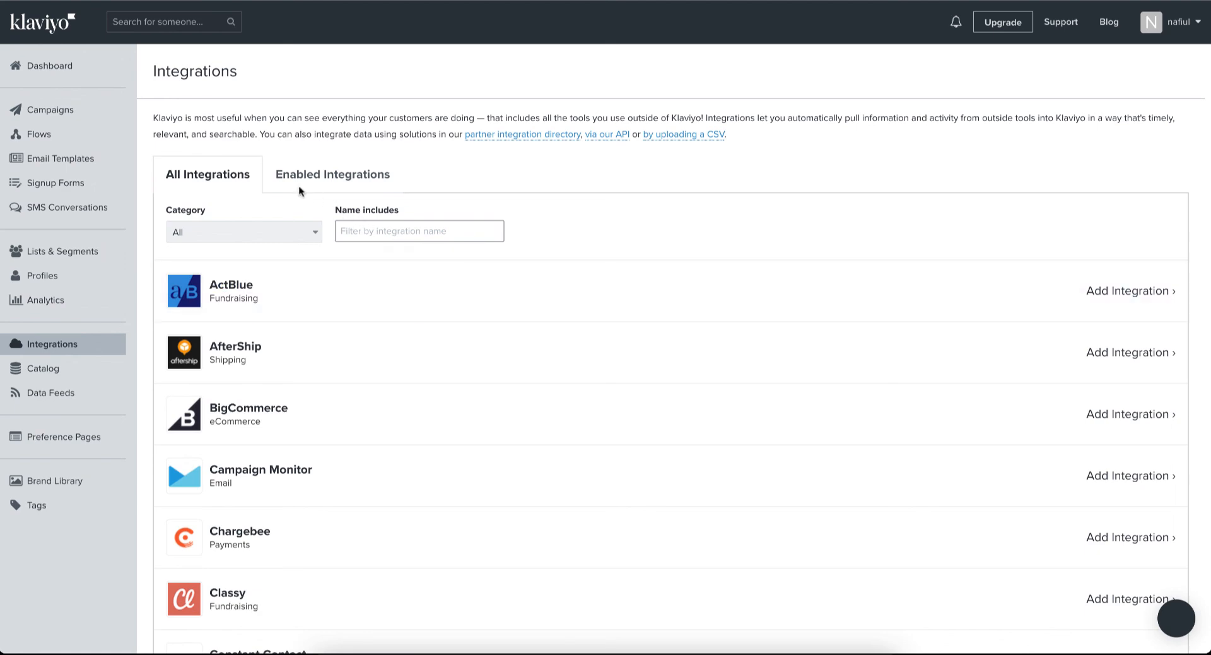
pyautogui.scroll(-3, 271, 347)
pyautogui.scroll(-2, 225, 405)
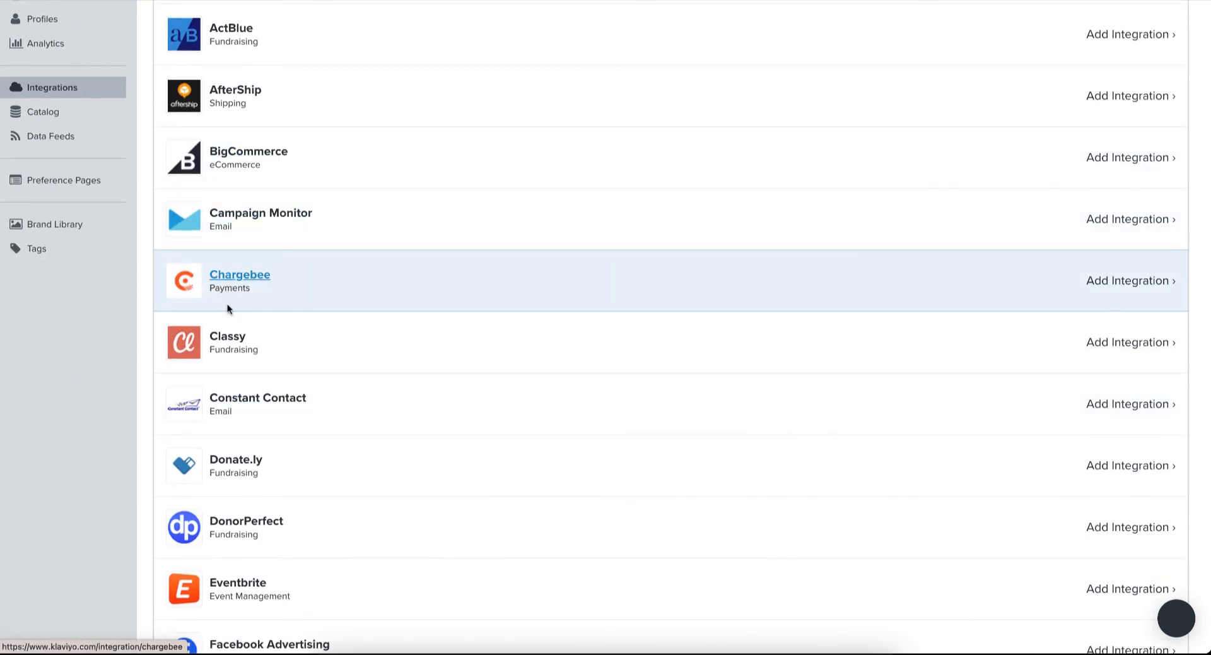
pyautogui.scroll(-8, 267, 443)
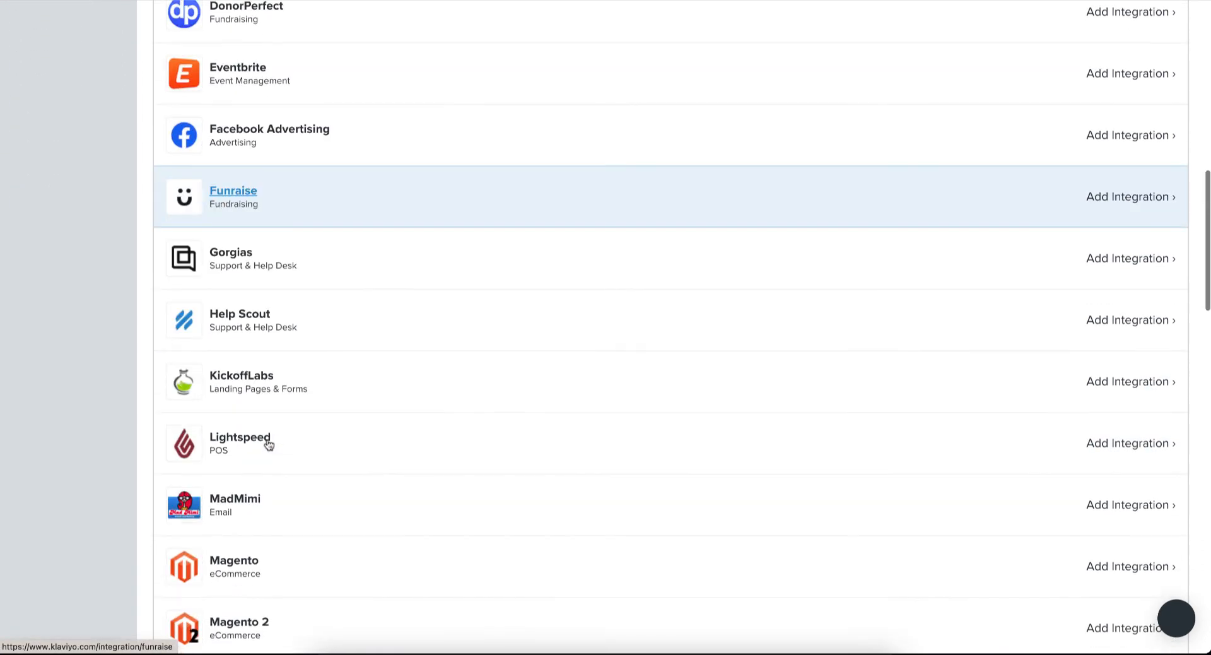
pyautogui.scroll(-20, 268, 445)
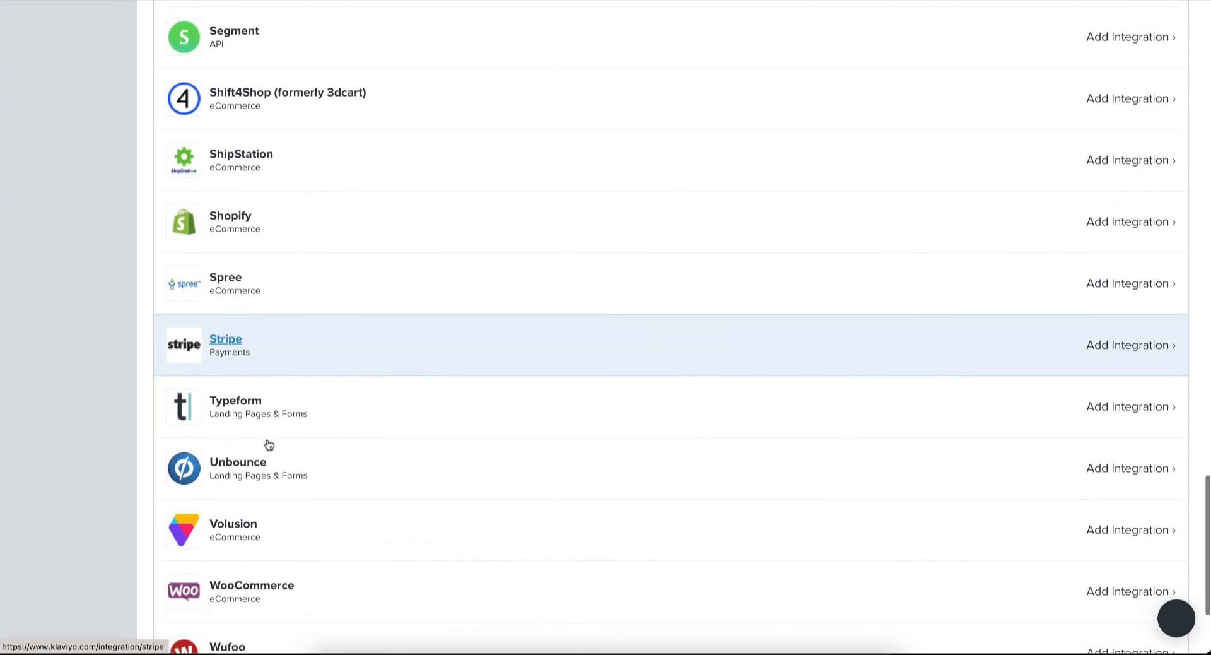
pyautogui.scroll(-3, 269, 444)
pyautogui.press('Home')
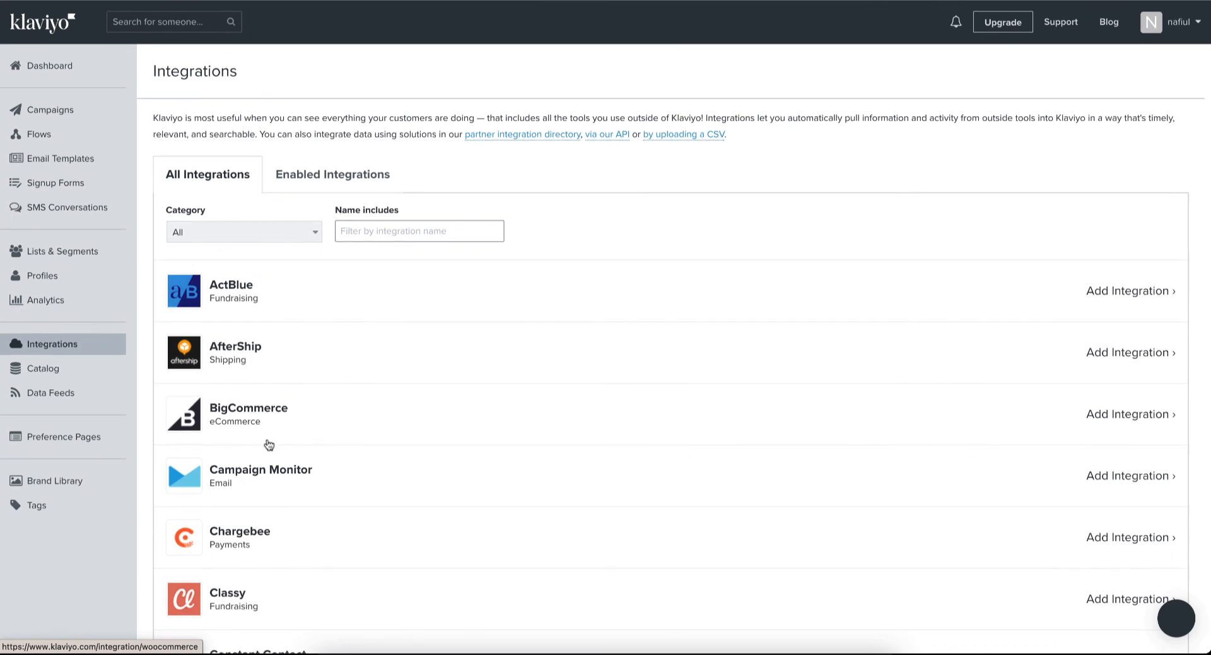
pyautogui.scroll(-20, 269, 444)
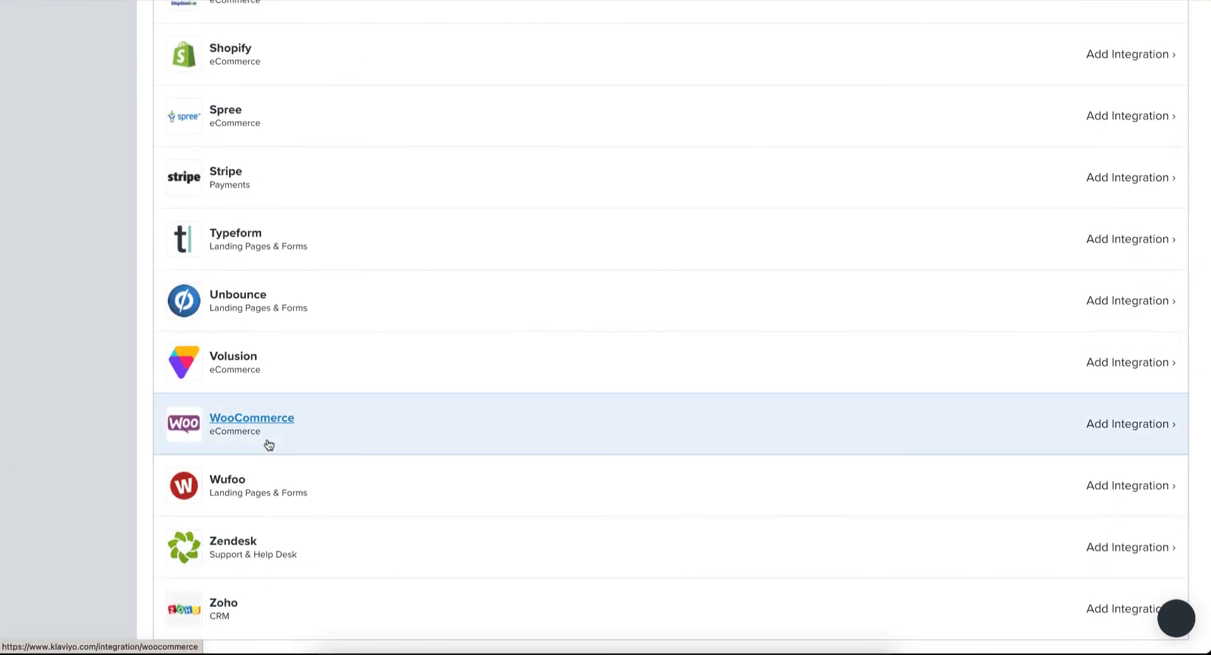
pyautogui.scroll(13, 435, 328)
pyautogui.scroll(12, 438, 331)
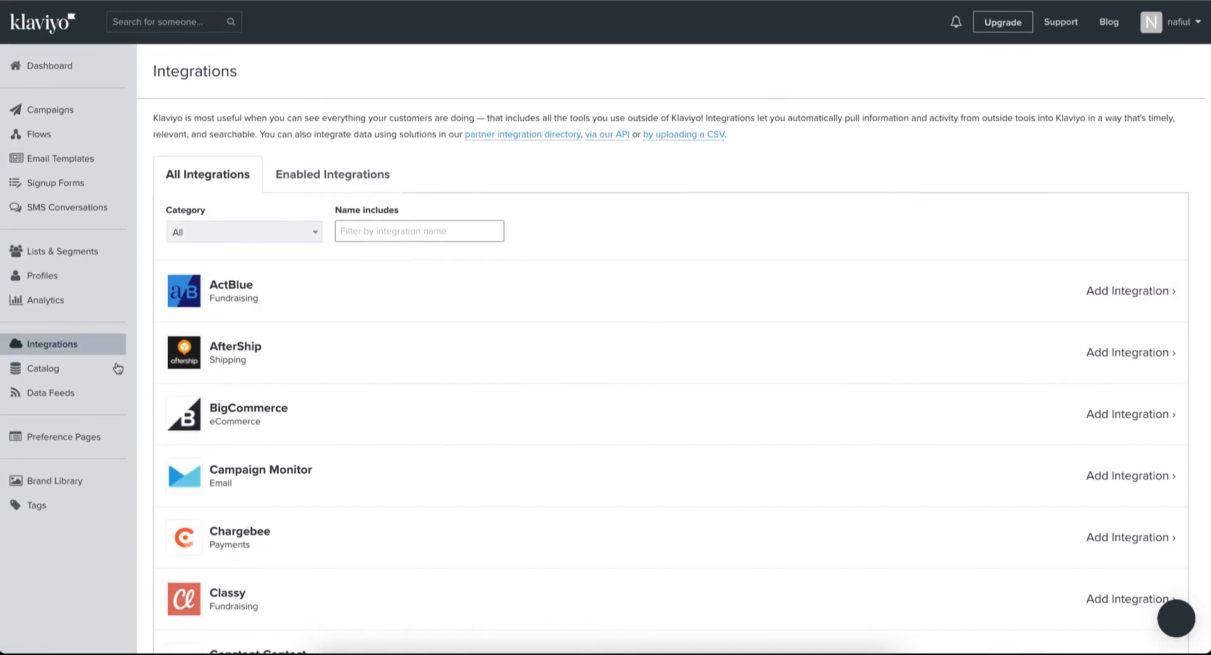
# Step: View the Catalog section, and examine the Preferences page design in Preference Pages before returning to the page overview
pyautogui.click(80, 370)
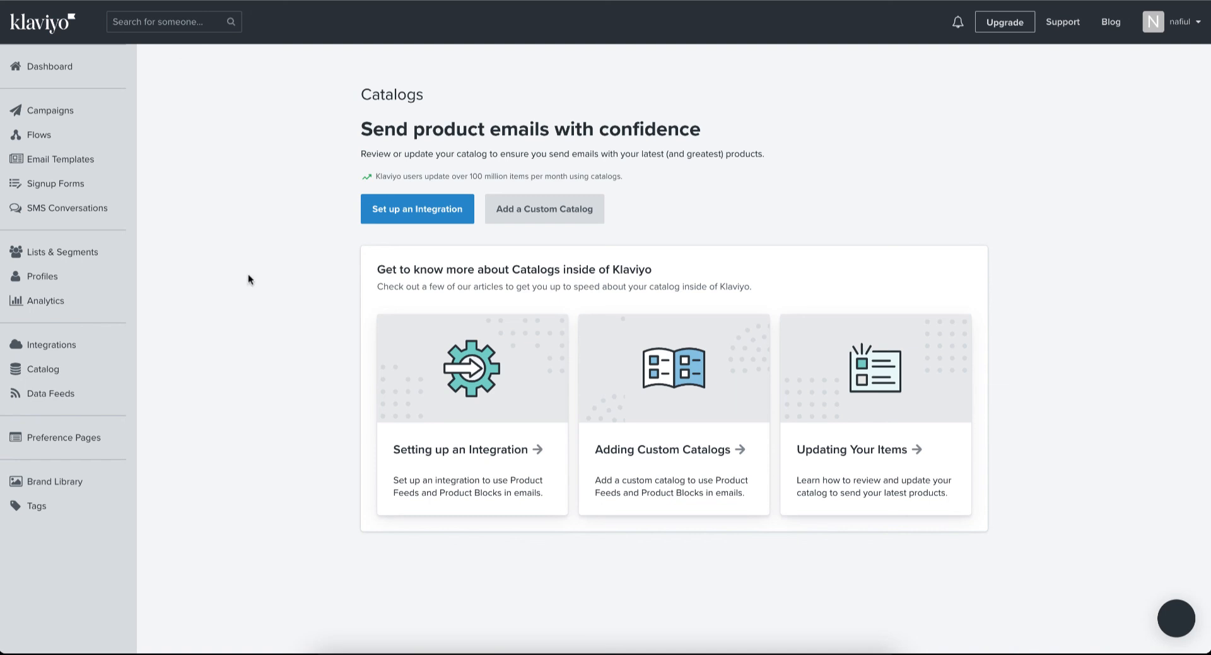
pyautogui.click(63, 440)
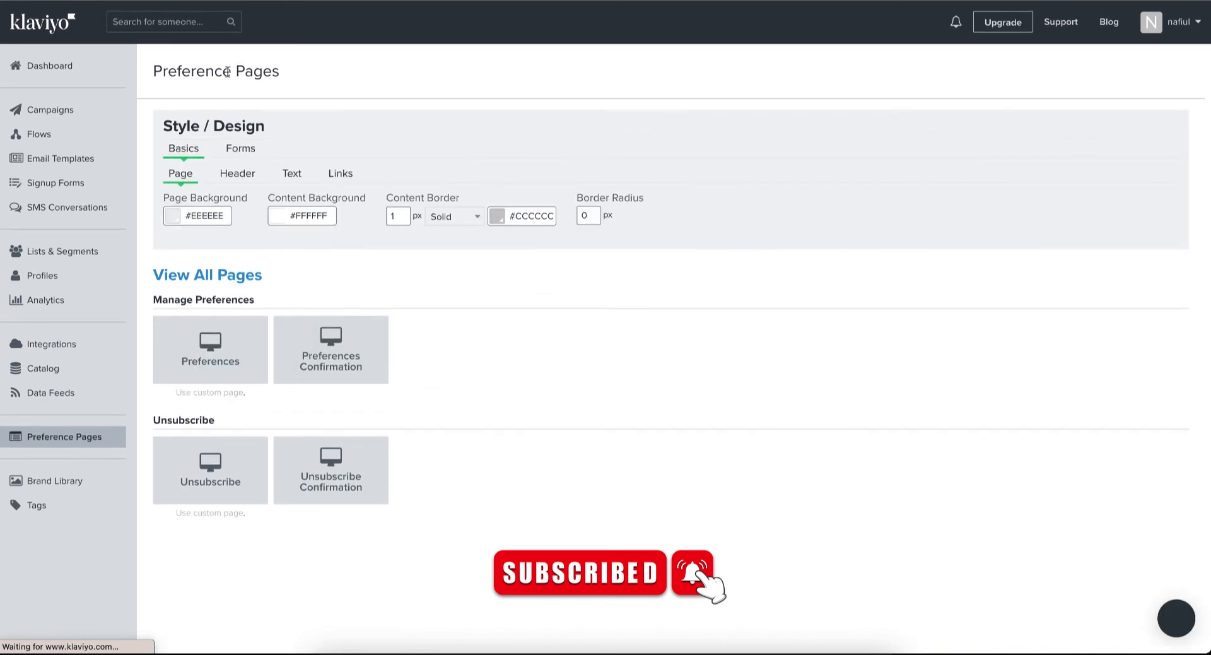
pyautogui.click(237, 364)
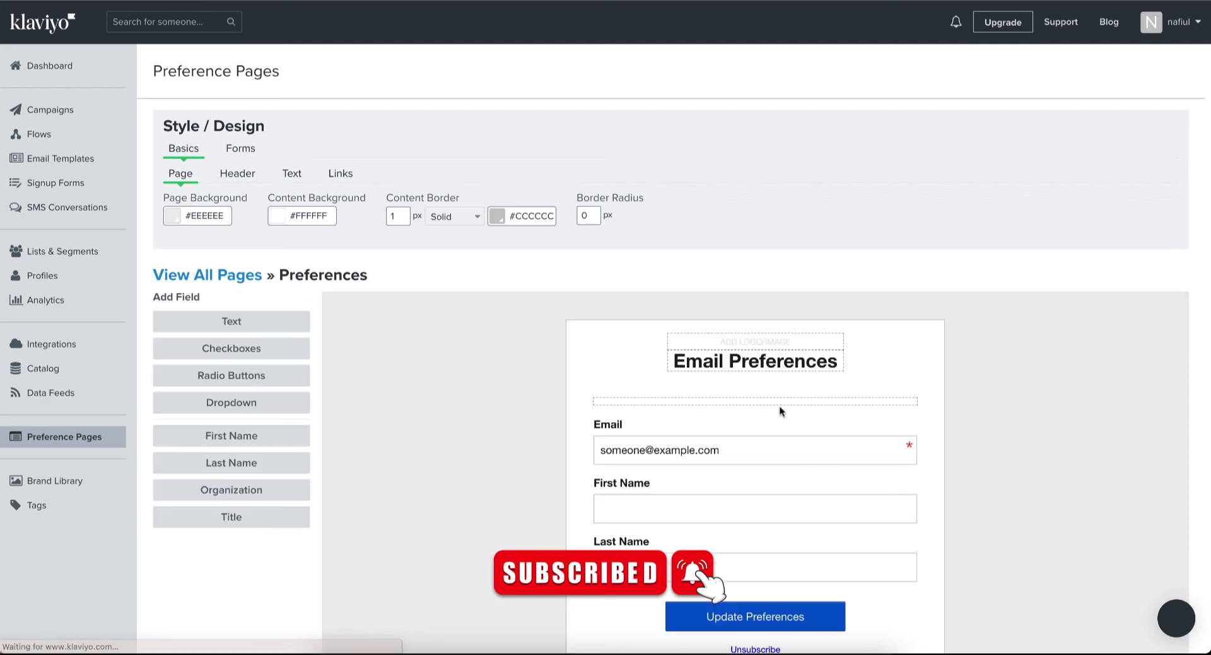
pyautogui.scroll(-1, 779, 406)
pyautogui.scroll(-1, 780, 409)
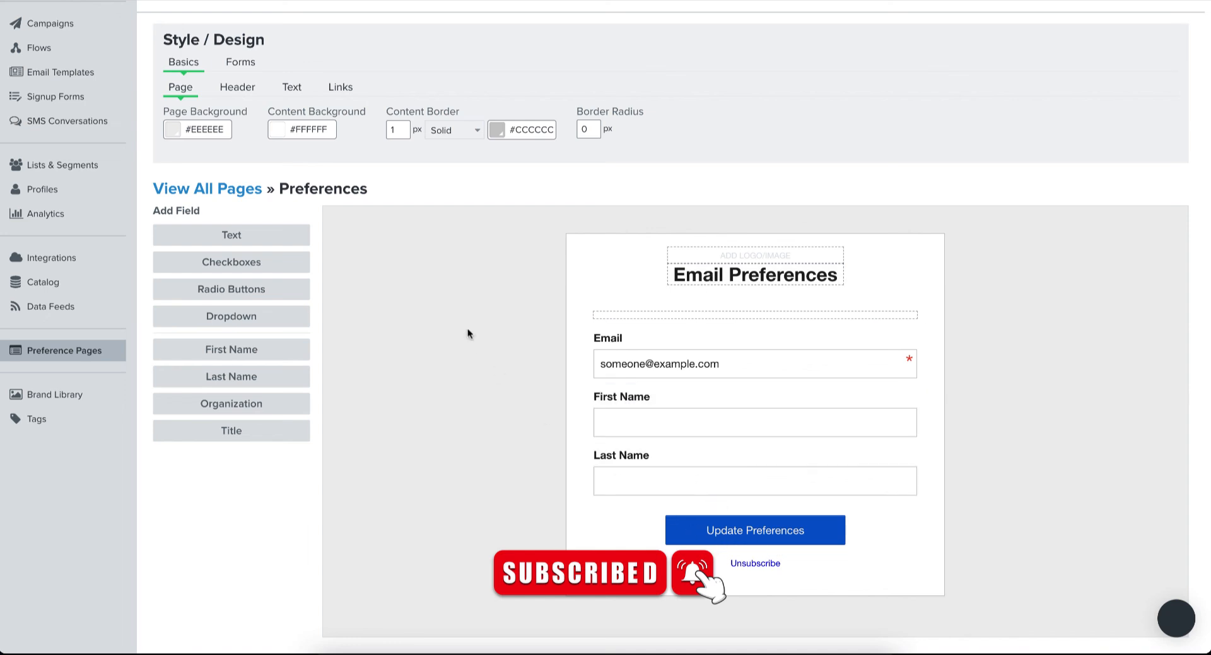
pyautogui.hscroll(-5, 467, 329)
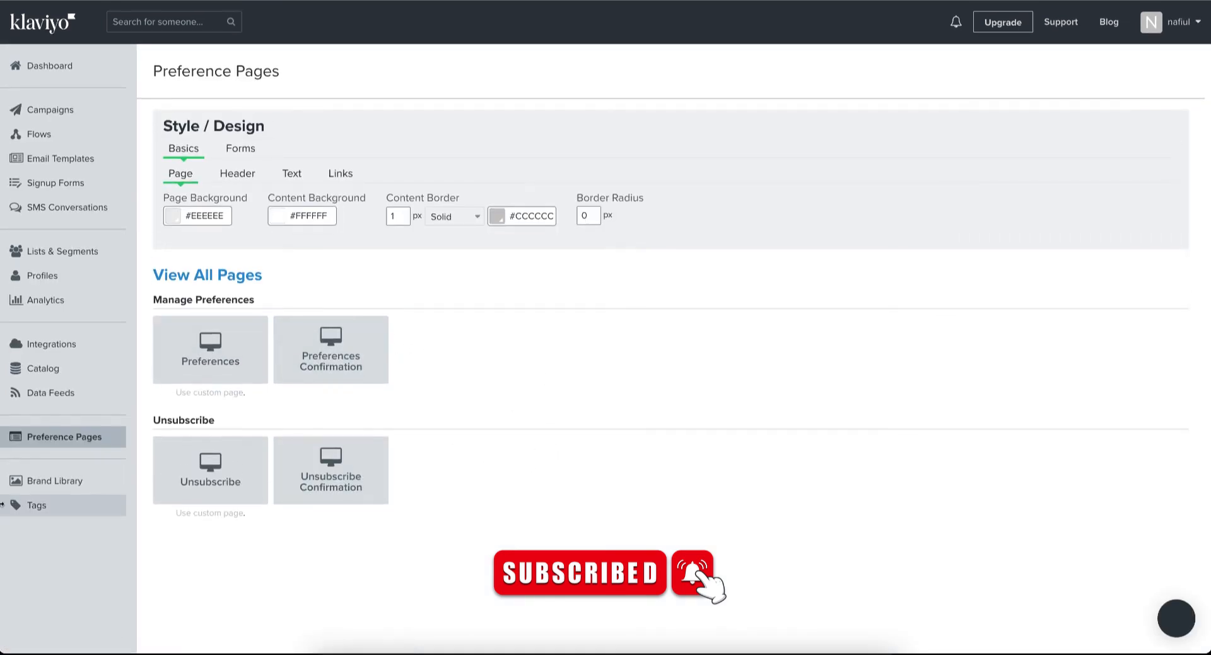
# Step: Look over the Brand Library, and in Tags inspect the ecom tag and start adding a tag to Ungrouped Tags
pyautogui.click(256, 498)
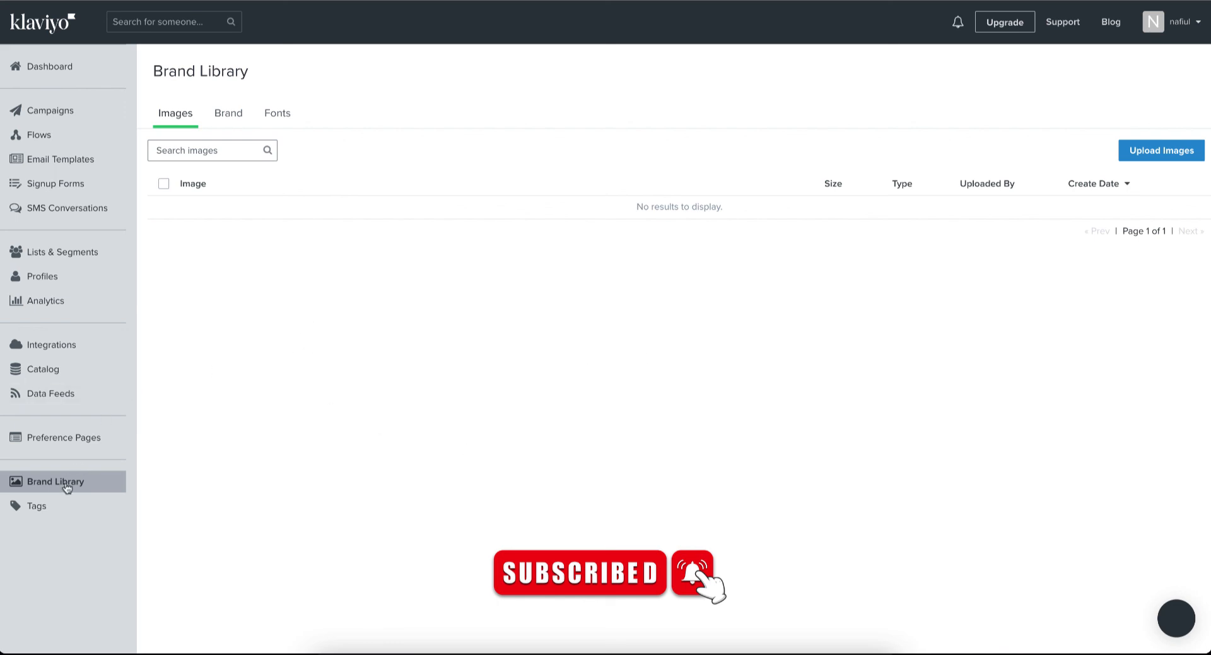
pyautogui.click(52, 516)
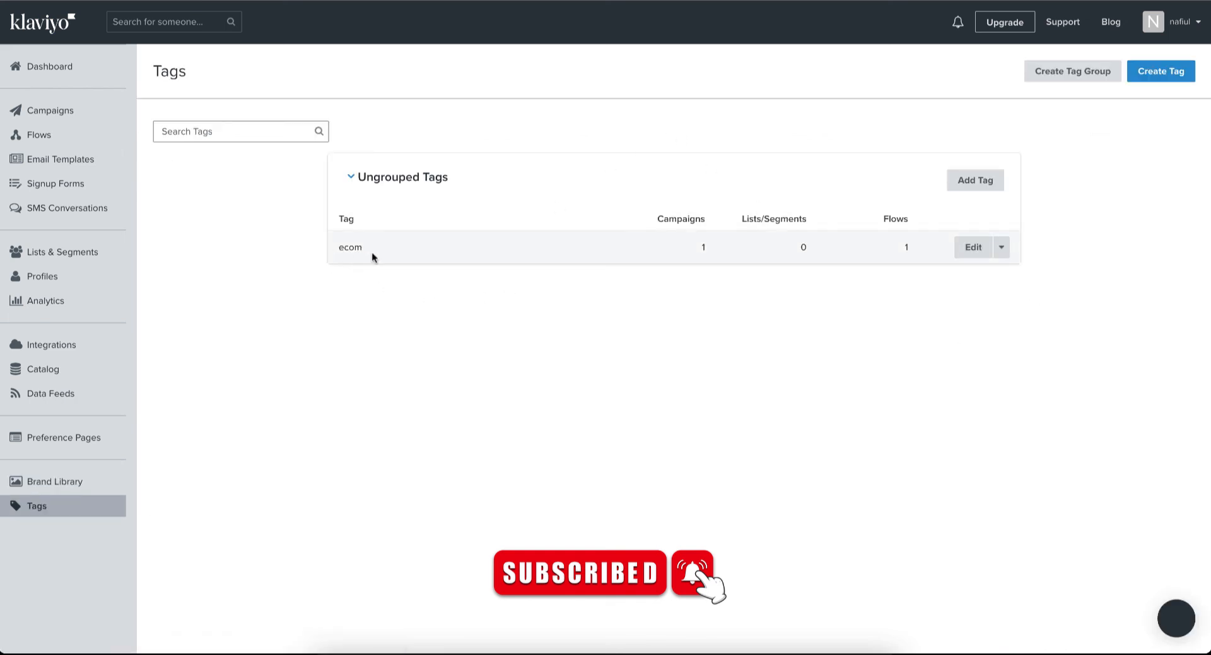
pyautogui.doubleClick(350, 249)
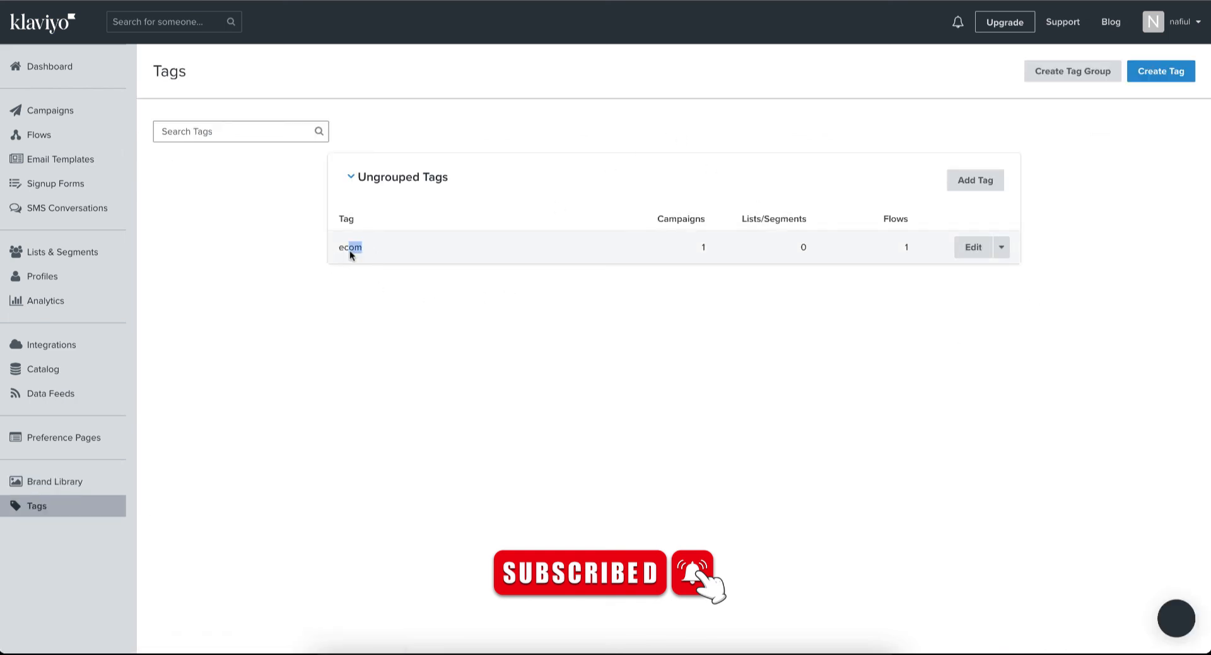
pyautogui.click(544, 389)
pyautogui.click(955, 177)
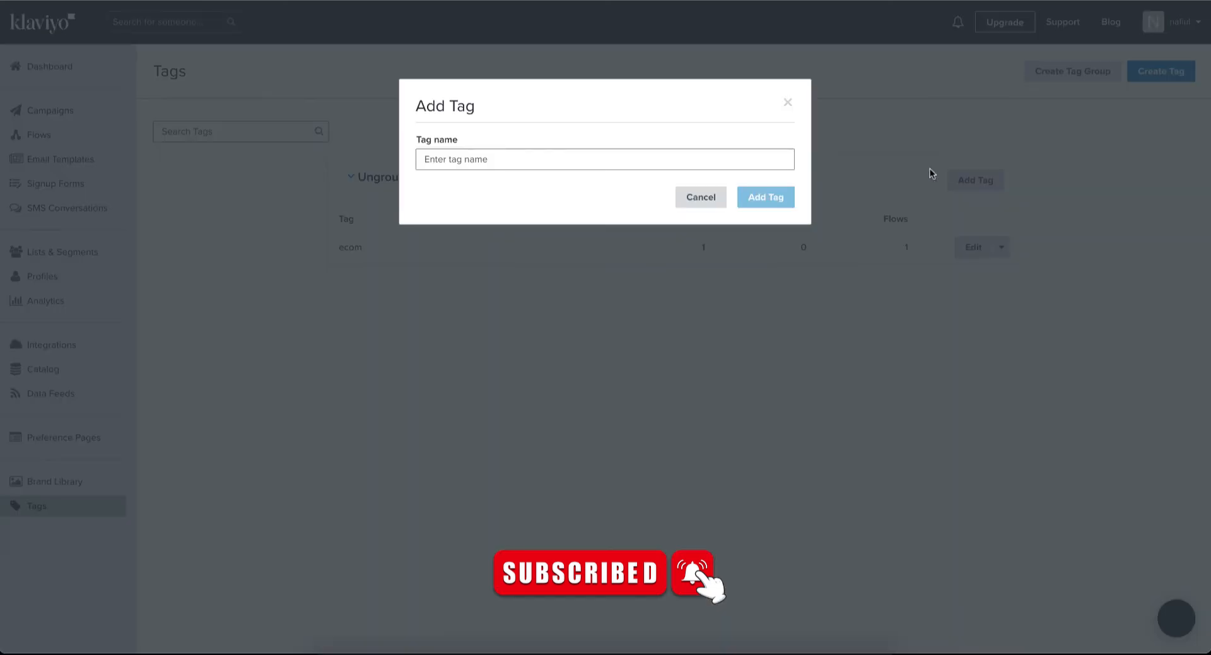